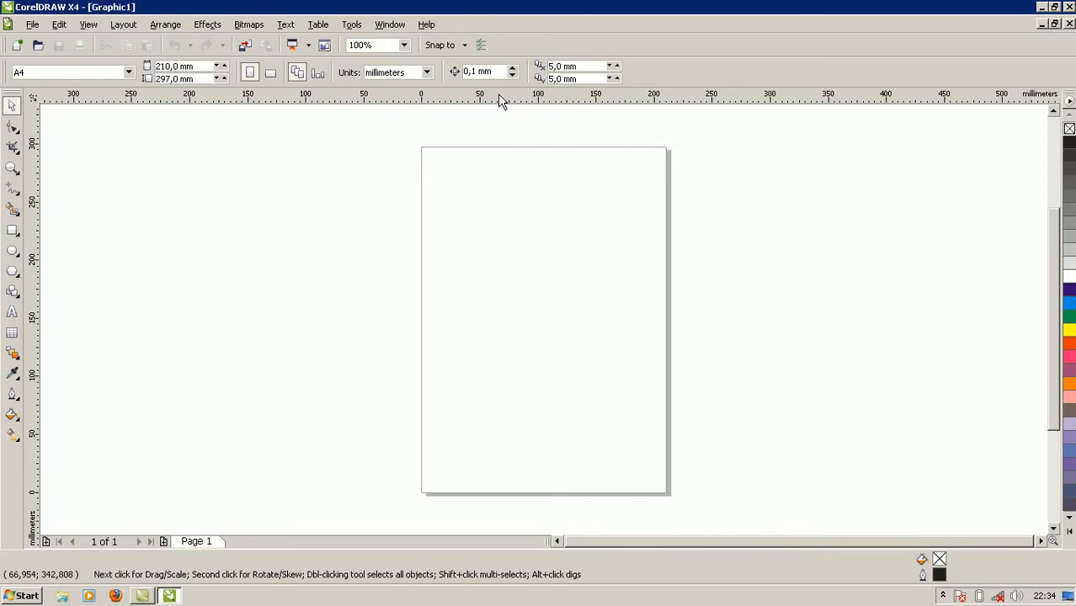
# Place horizontal guidelines at about 250 mm and 100 mm and vertical guidelines at about 26 mm and 176 mm on the page
pyautogui.moveTo(498, 96); pyautogui.dragTo(502, 203)
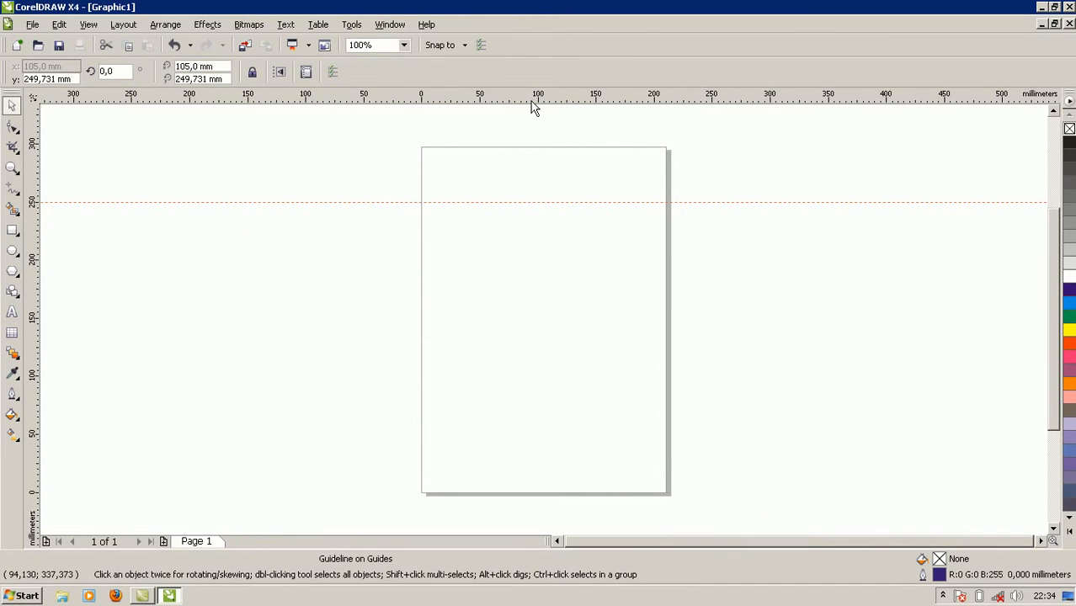
pyautogui.moveTo(530, 100); pyautogui.dragTo(556, 376)
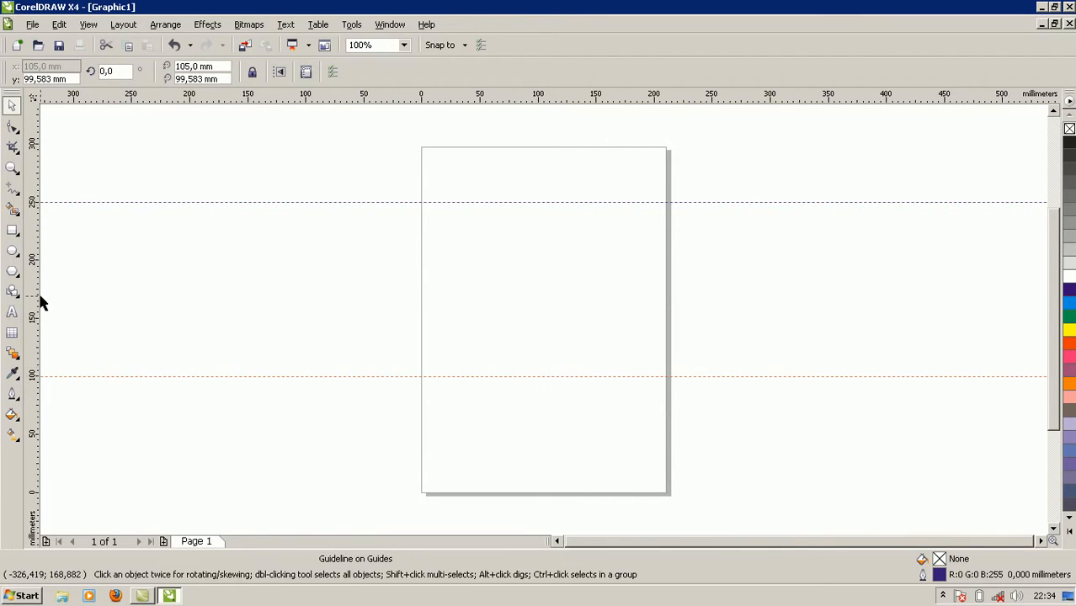
pyautogui.moveTo(36, 297); pyautogui.dragTo(452, 290)
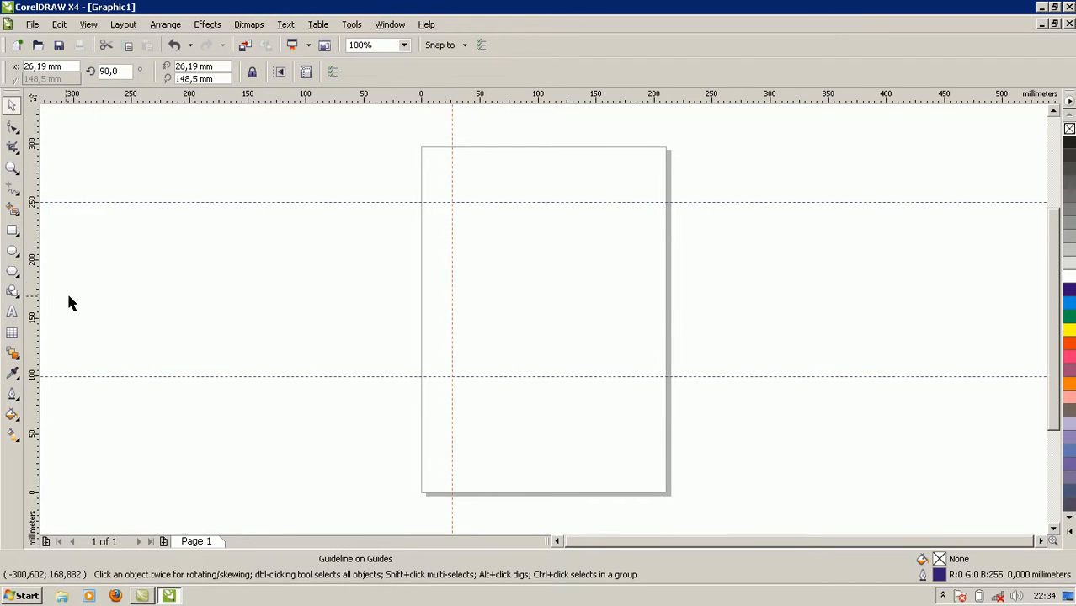
pyautogui.moveTo(36, 301); pyautogui.dragTo(626, 246)
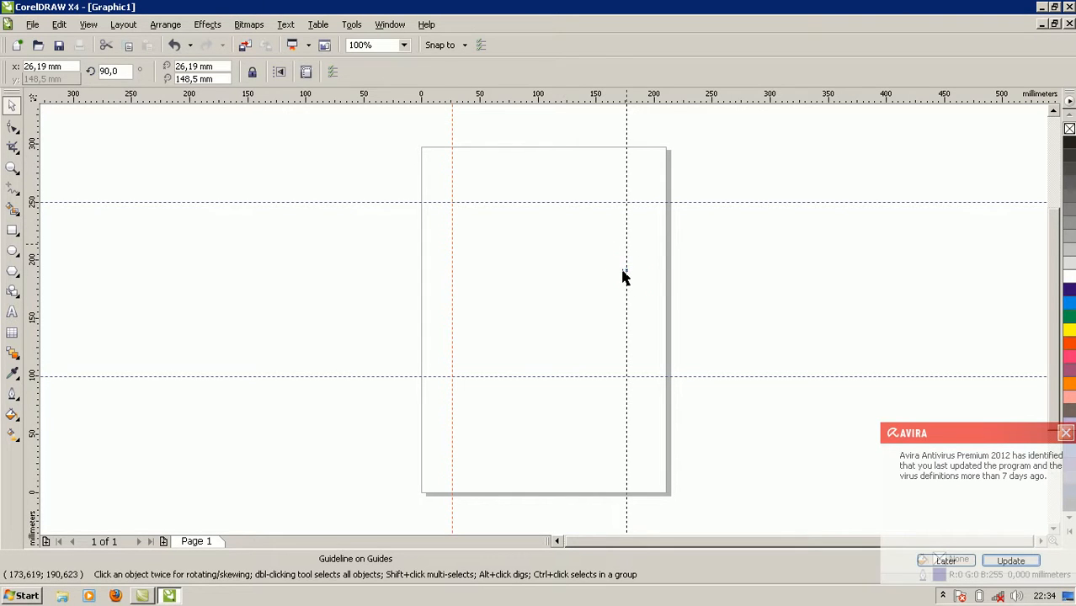
pyautogui.press('Delete')
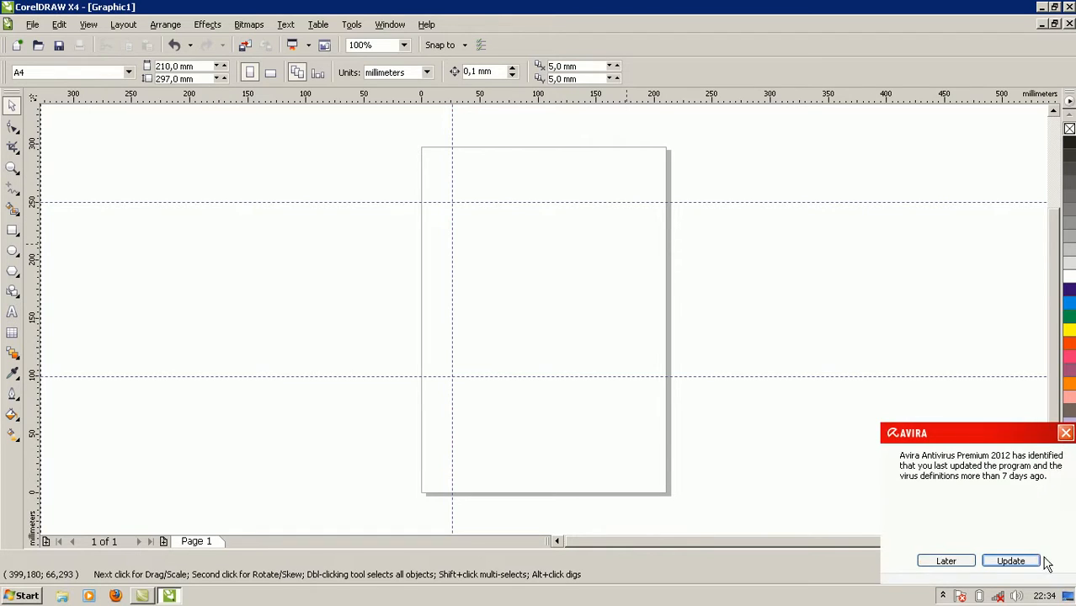
pyautogui.click(1065, 433)
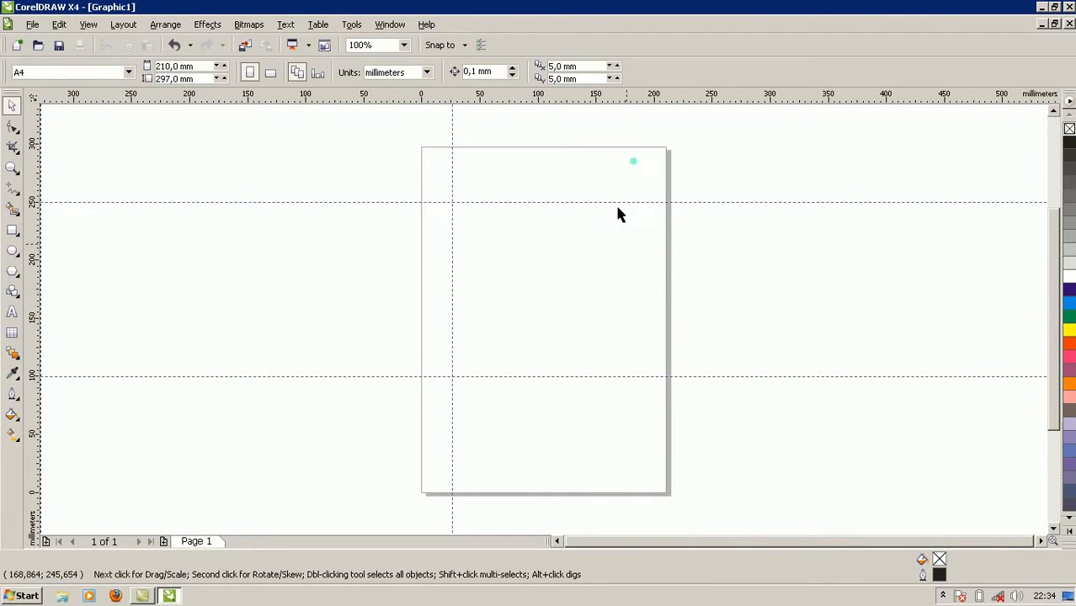
pyautogui.hotkey('ctrl', 'z')
pyautogui.moveTo(43, 361); pyautogui.dragTo(323, 349)
pyautogui.moveTo(34, 351); pyautogui.dragTo(542, 329)
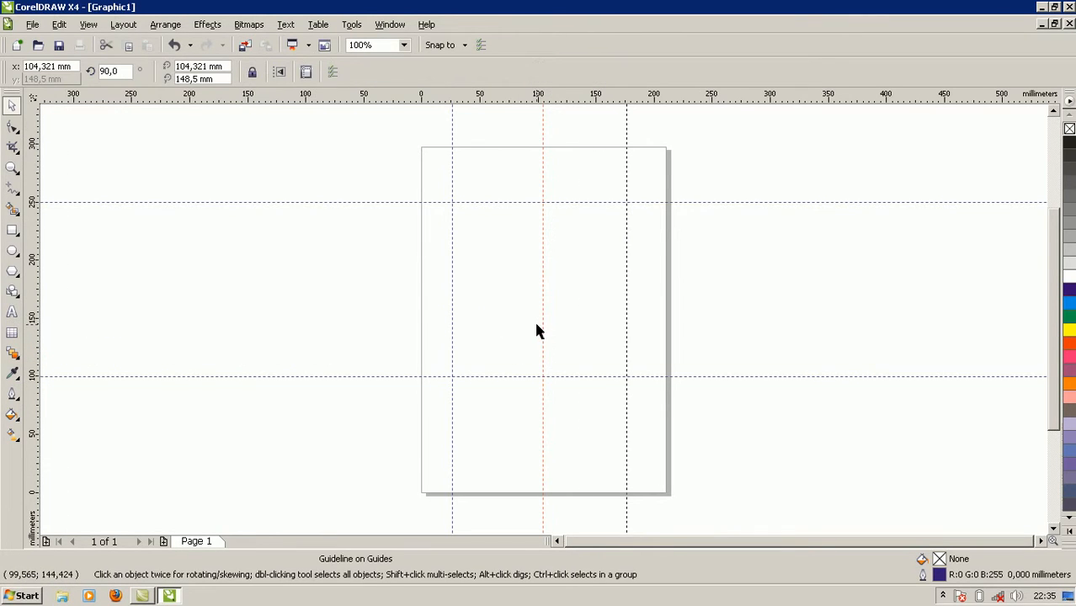
pyautogui.press('Delete')
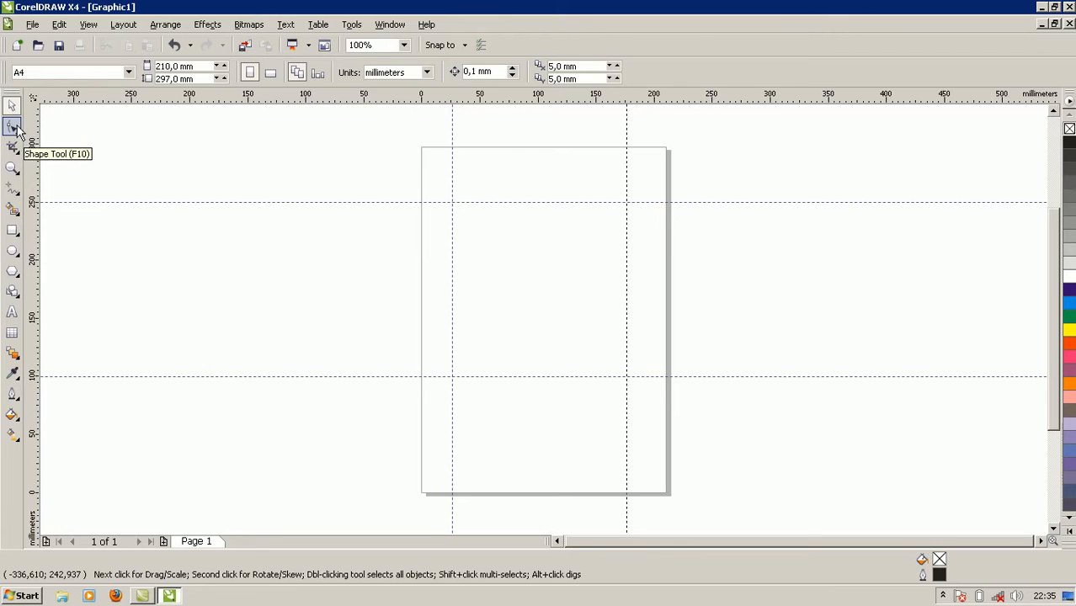
# Draw a closed square of about 150 mm through the four guideline intersections with the Bezier tool and fill it with 40% Black
pyautogui.click(14, 198)
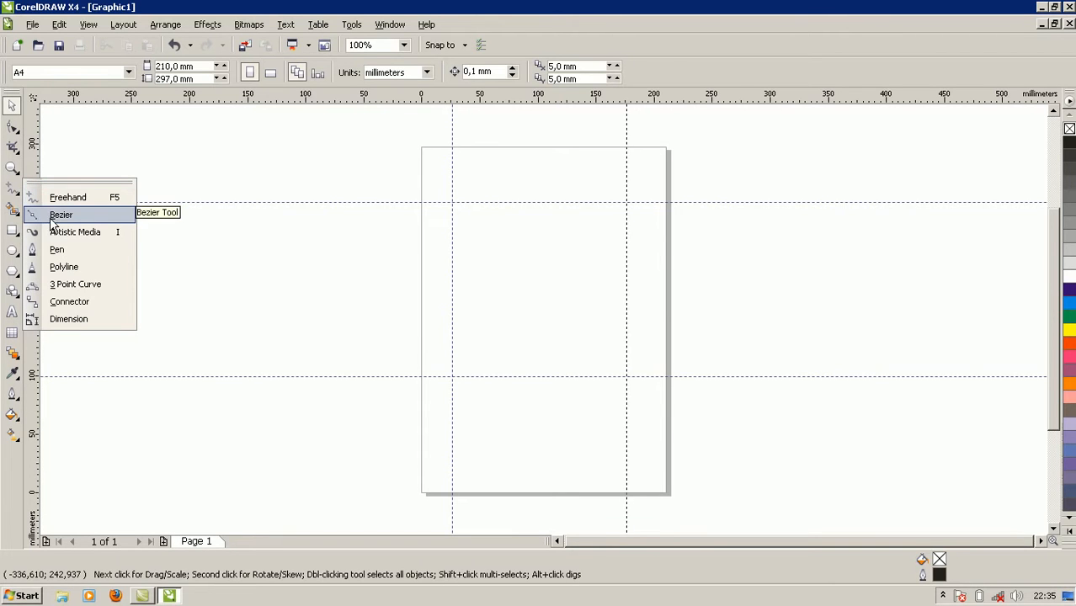
pyautogui.click(59, 214)
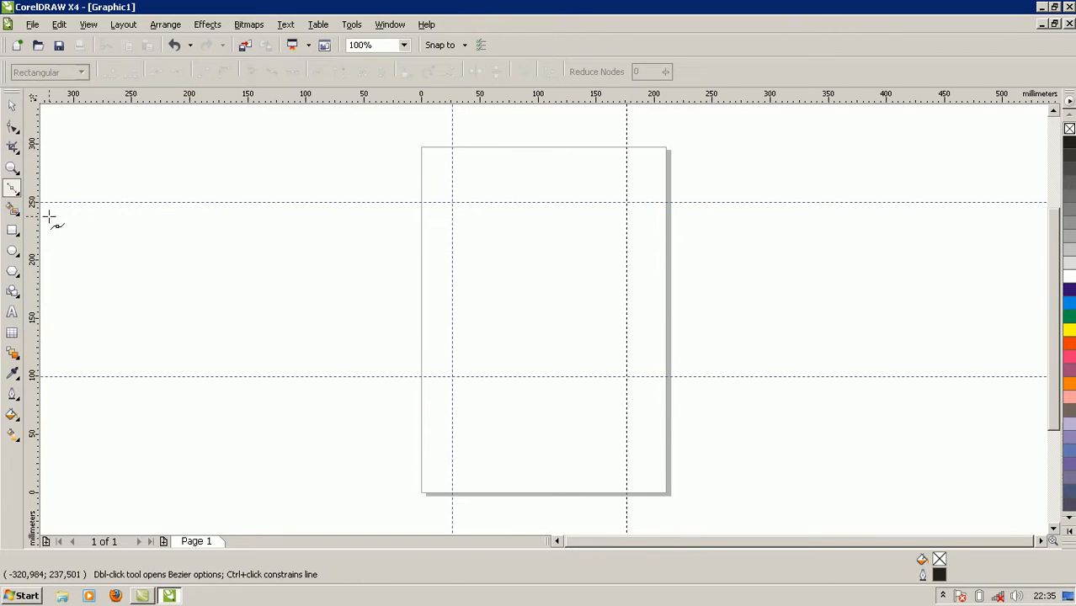
pyautogui.click(451, 202)
pyautogui.click(452, 377)
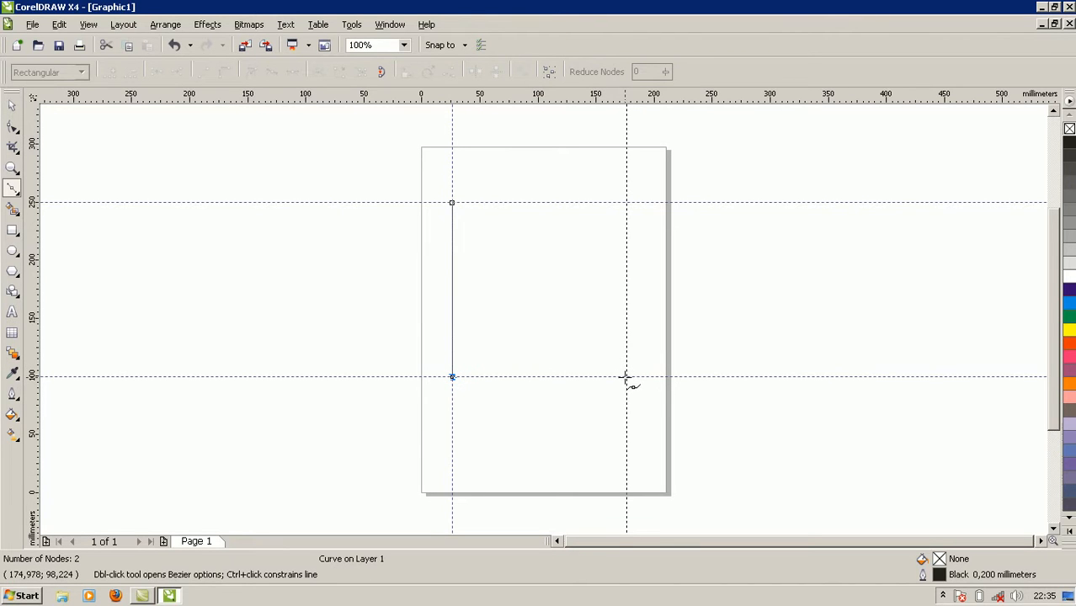
pyautogui.click(626, 377)
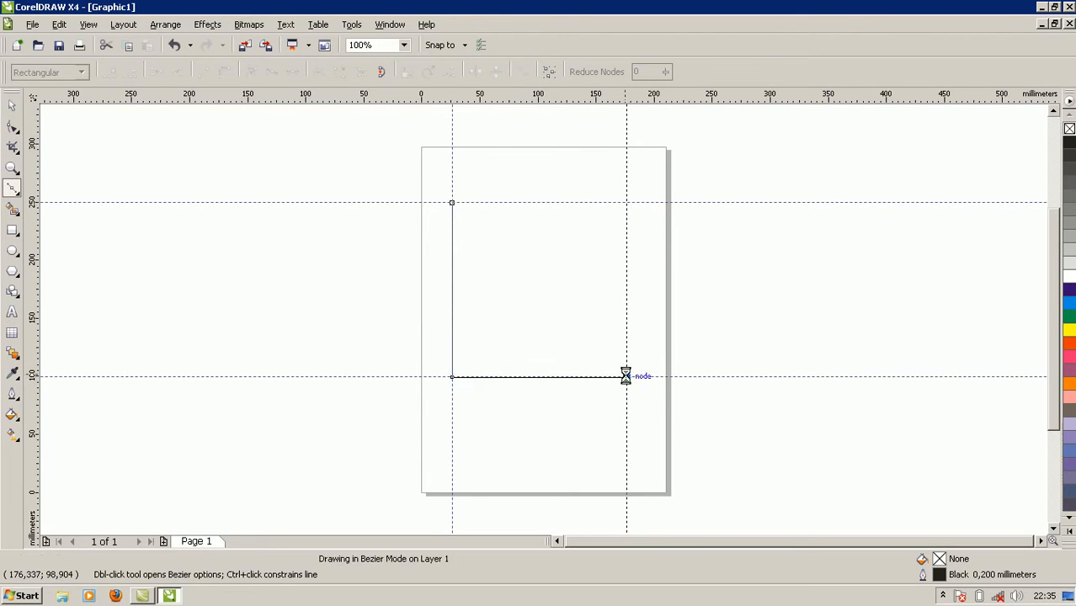
pyautogui.click(626, 202)
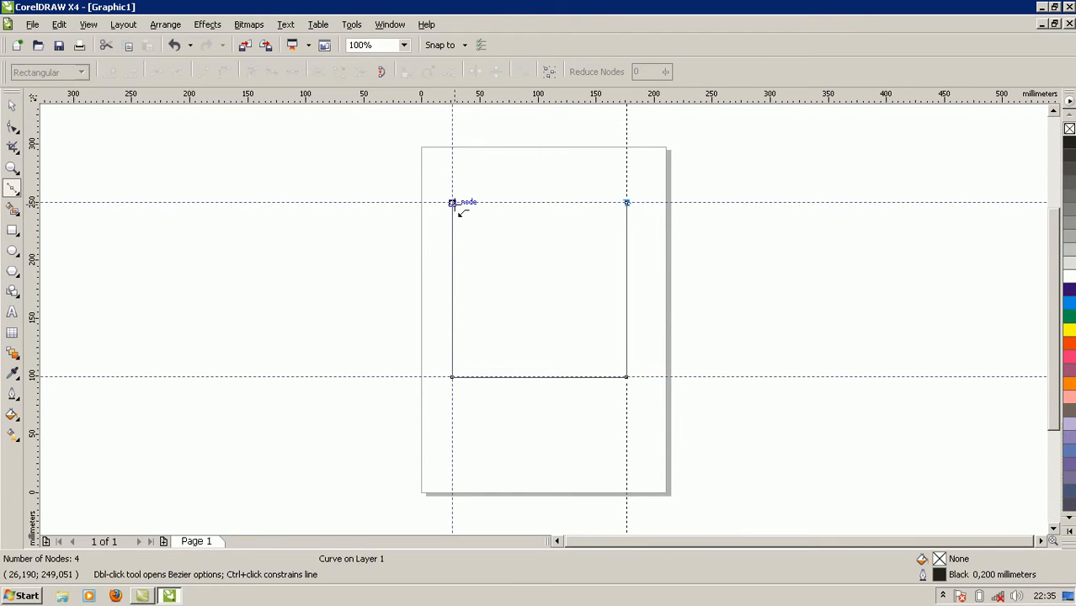
pyautogui.click(452, 203)
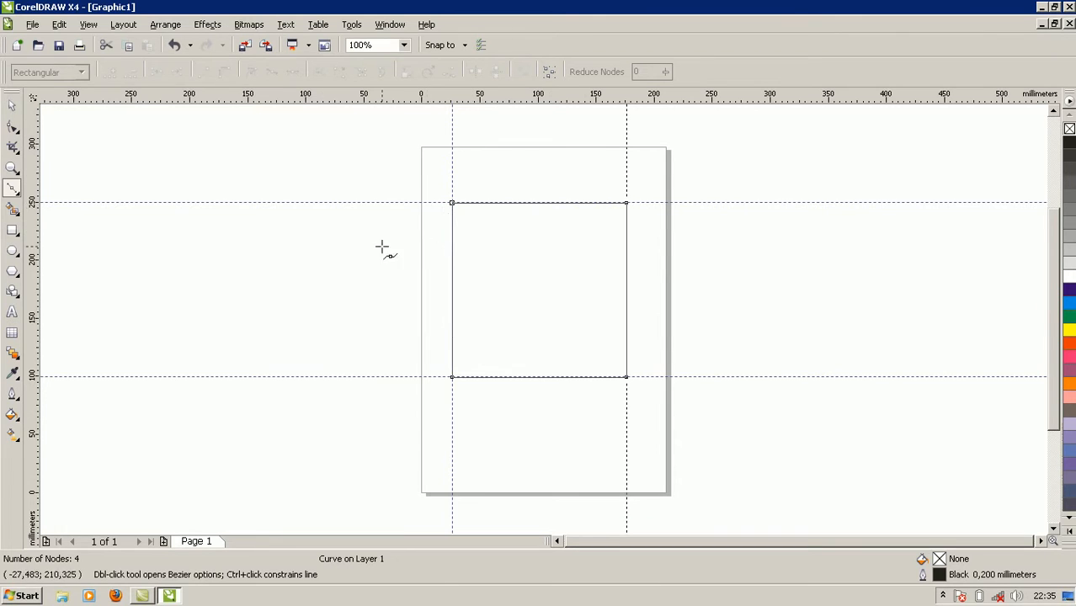
pyautogui.click(1069, 224)
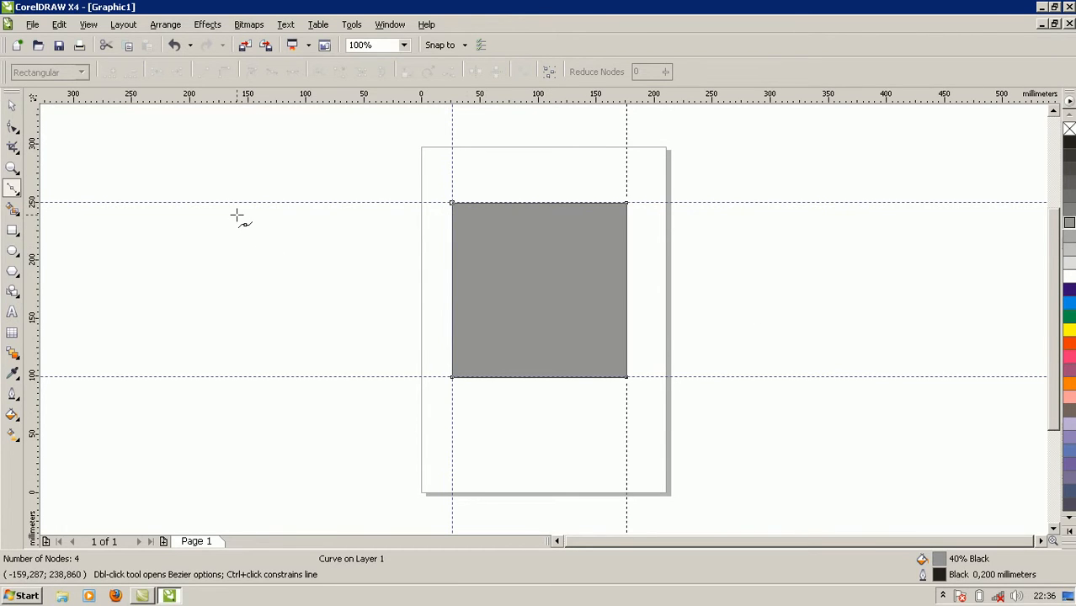
# Duplicate the grey square and place the copy outside the page on its left side
pyautogui.click(8, 107)
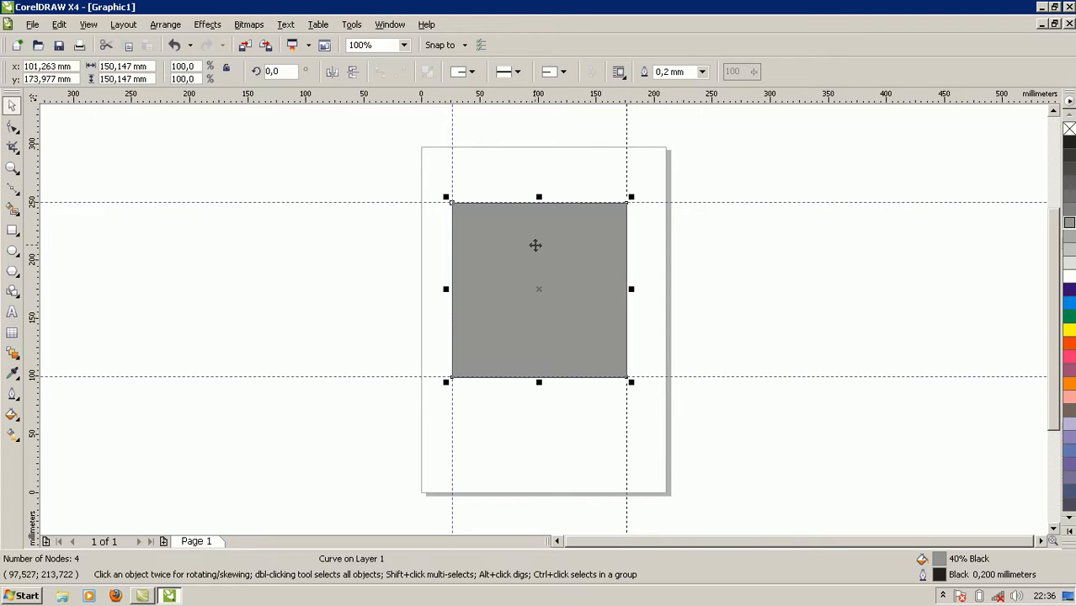
pyautogui.hotkey('ctrl', 'd')
pyautogui.moveTo(533, 238); pyautogui.dragTo(128, 335)
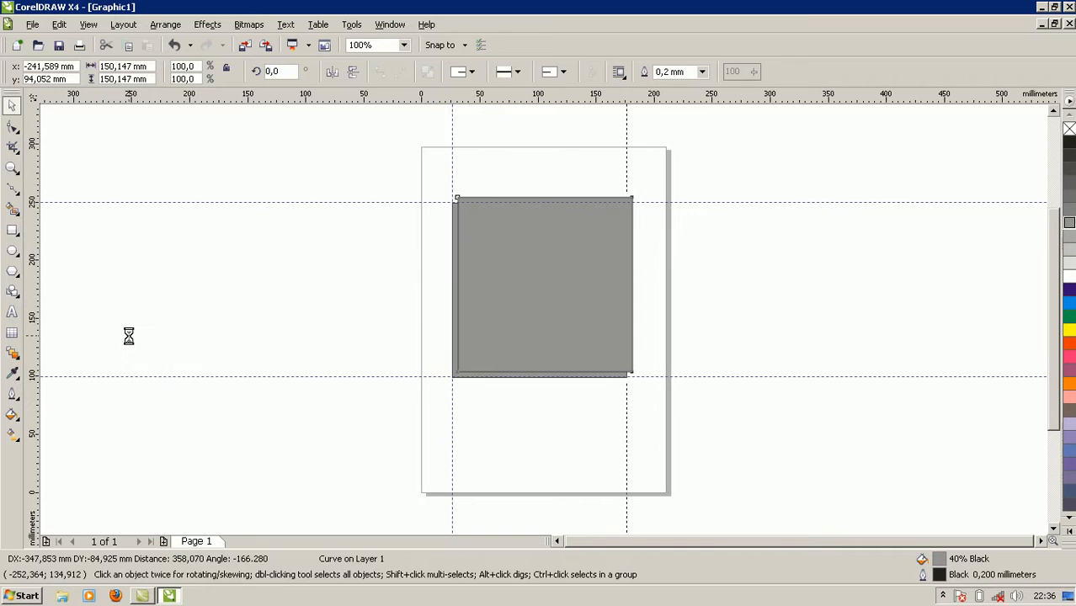
pyautogui.click(346, 300)
# Stretch the original square on the page downward to a height of about 181 mm, keeping its upper edge in place
pyautogui.click(584, 263)
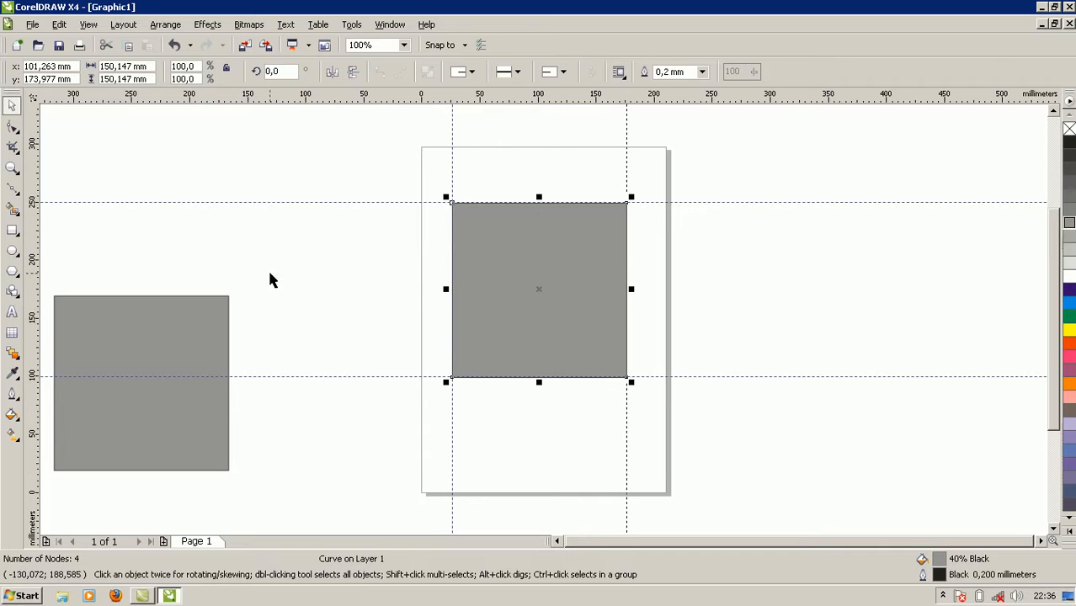
pyautogui.click(12, 128)
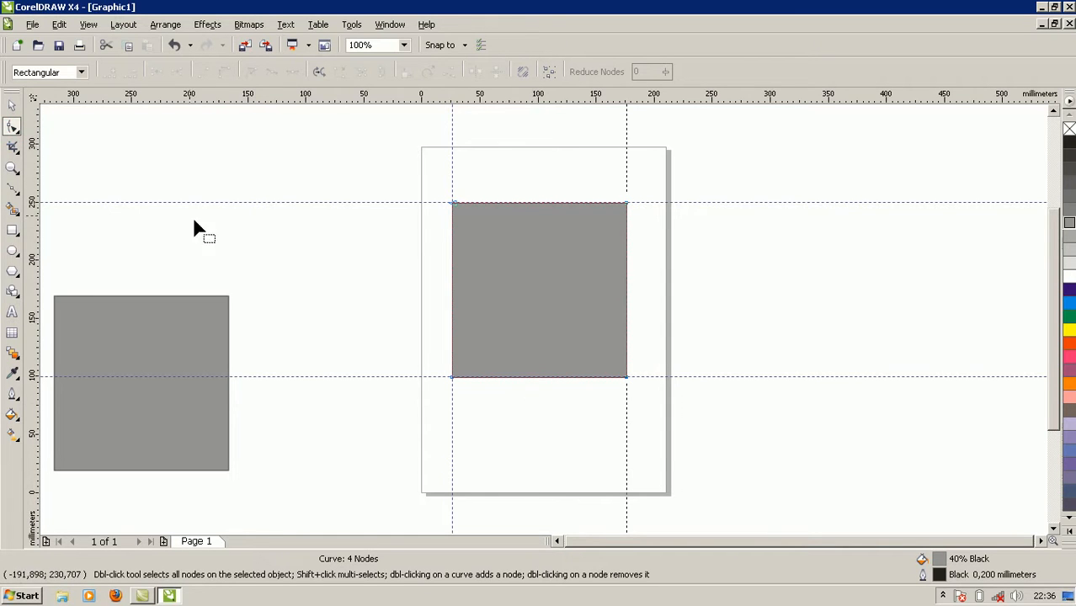
pyautogui.click(12, 104)
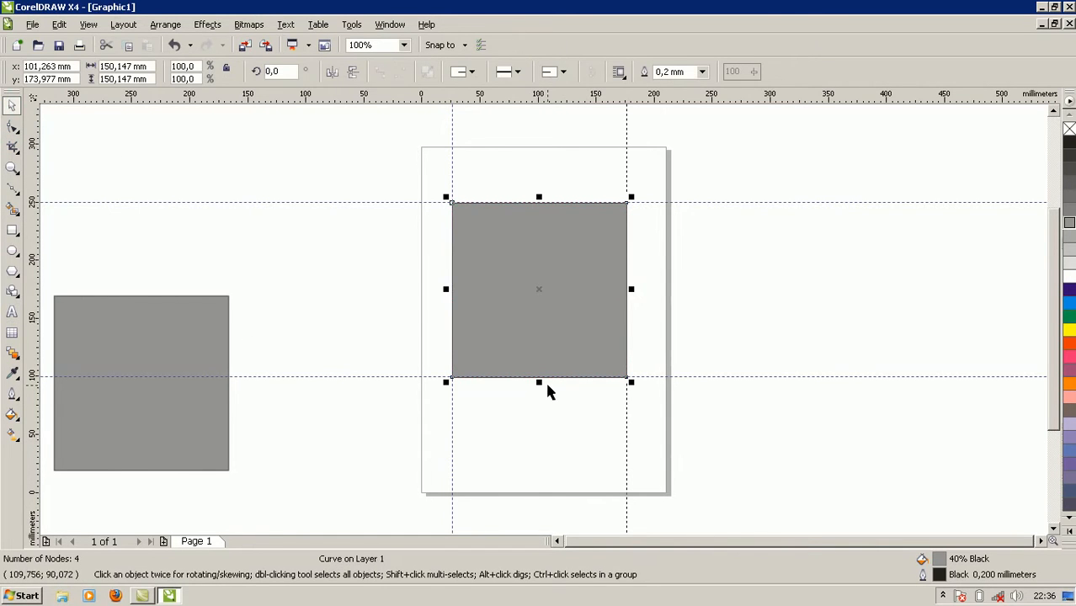
pyautogui.moveTo(539, 382); pyautogui.dragTo(546, 414)
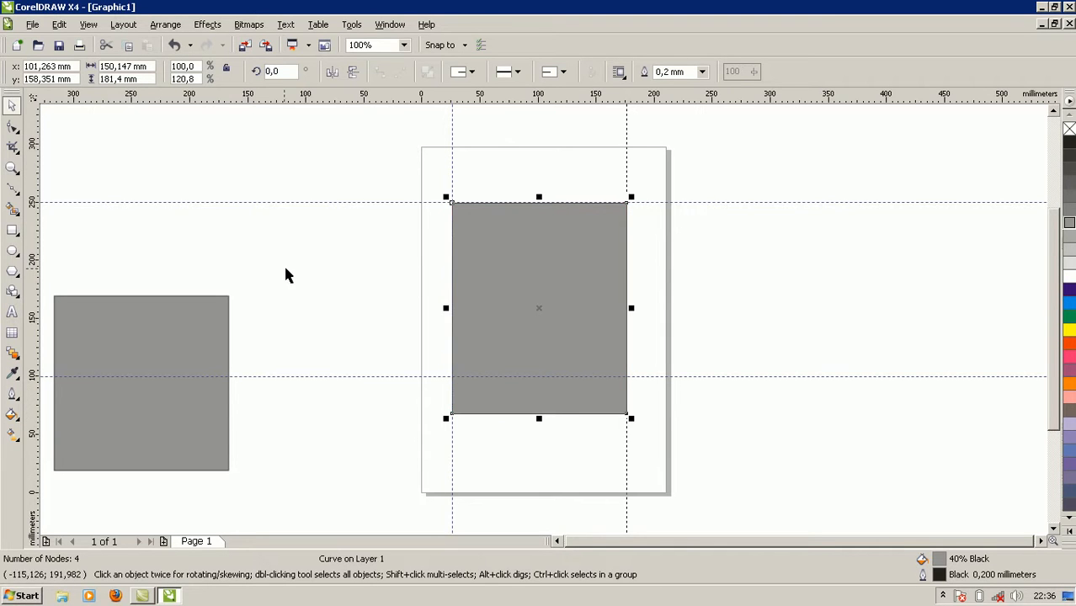
# Convert the lower edge of the tall rectangle to a curve and bow it slightly downward
pyautogui.click(12, 125)
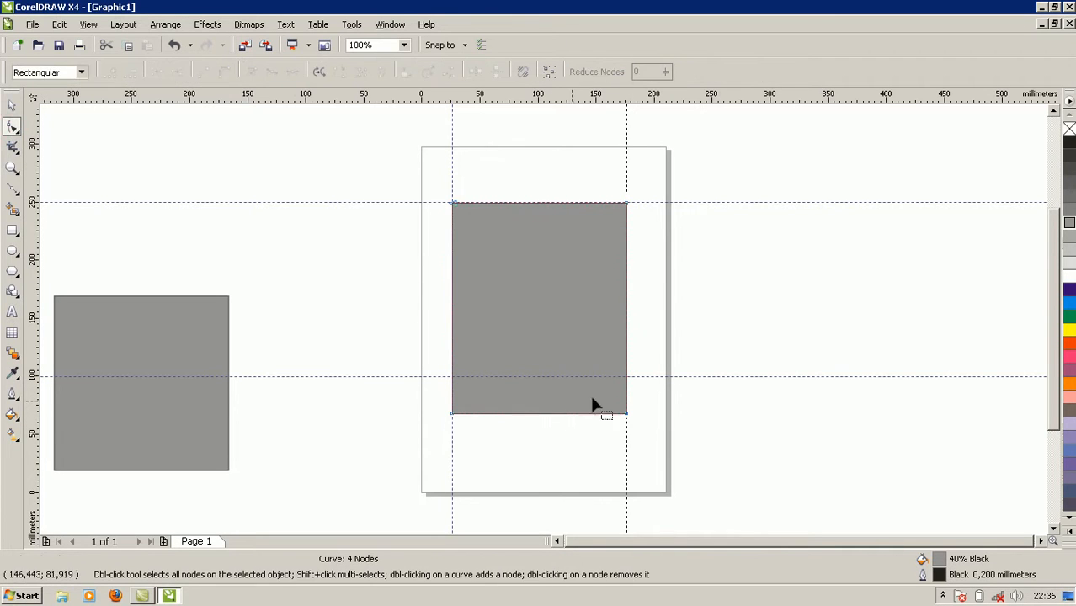
pyautogui.click(541, 414)
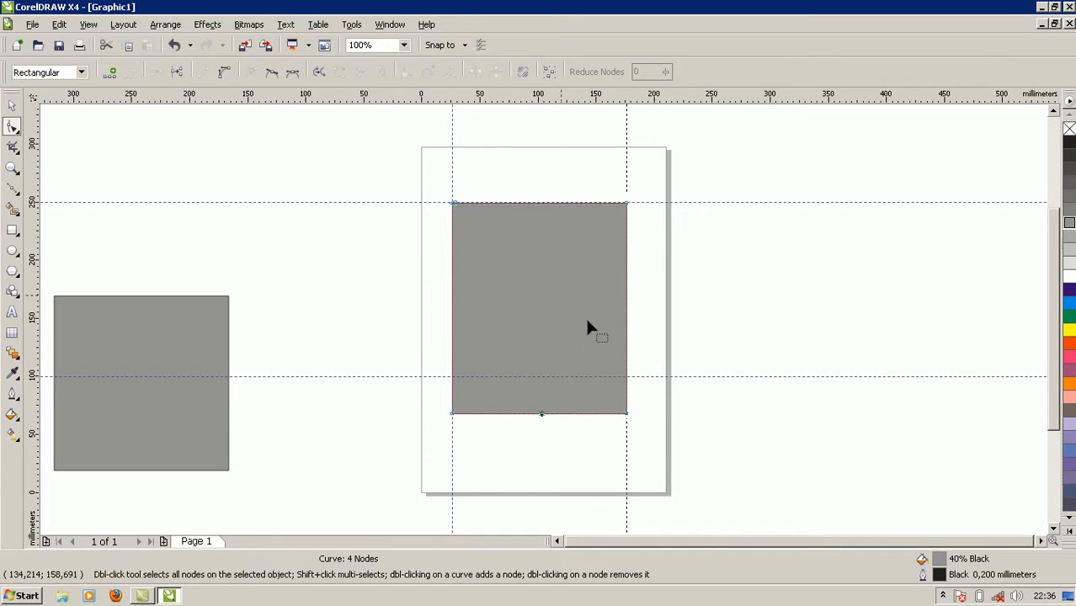
pyautogui.click(223, 74)
pyautogui.moveTo(541, 414); pyautogui.dragTo(543, 425)
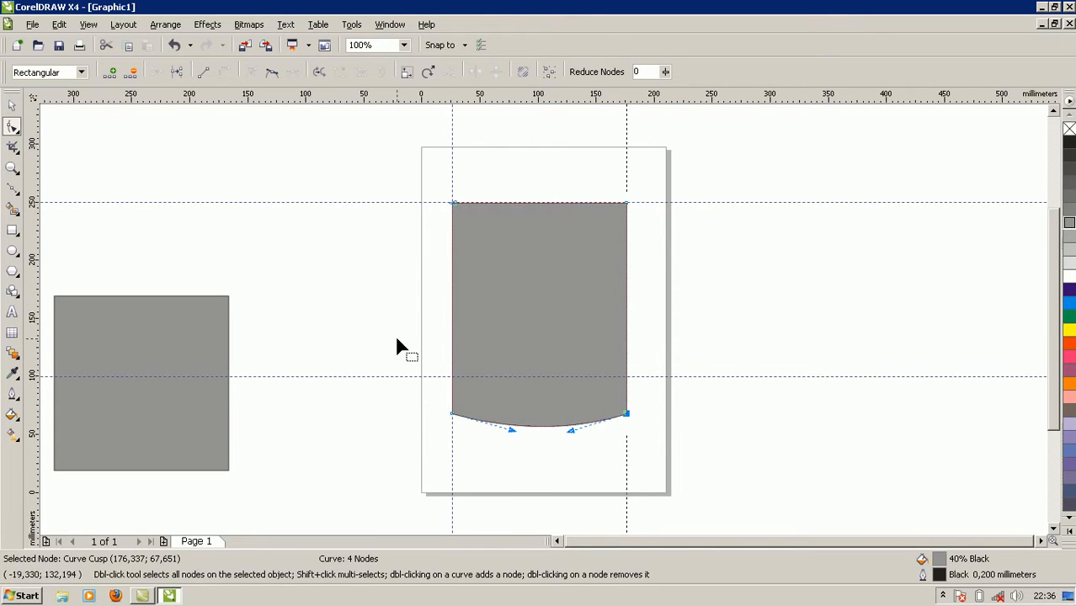
# Convert the shape's upper edge to a curve and bow it upward into an arch
pyautogui.click(539, 203)
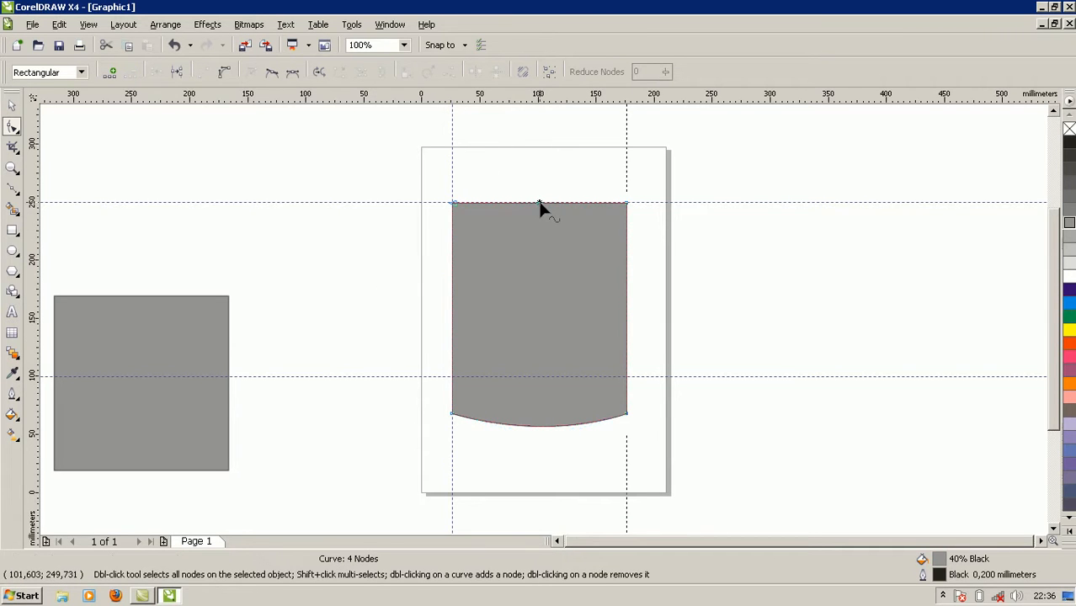
pyautogui.click(224, 71)
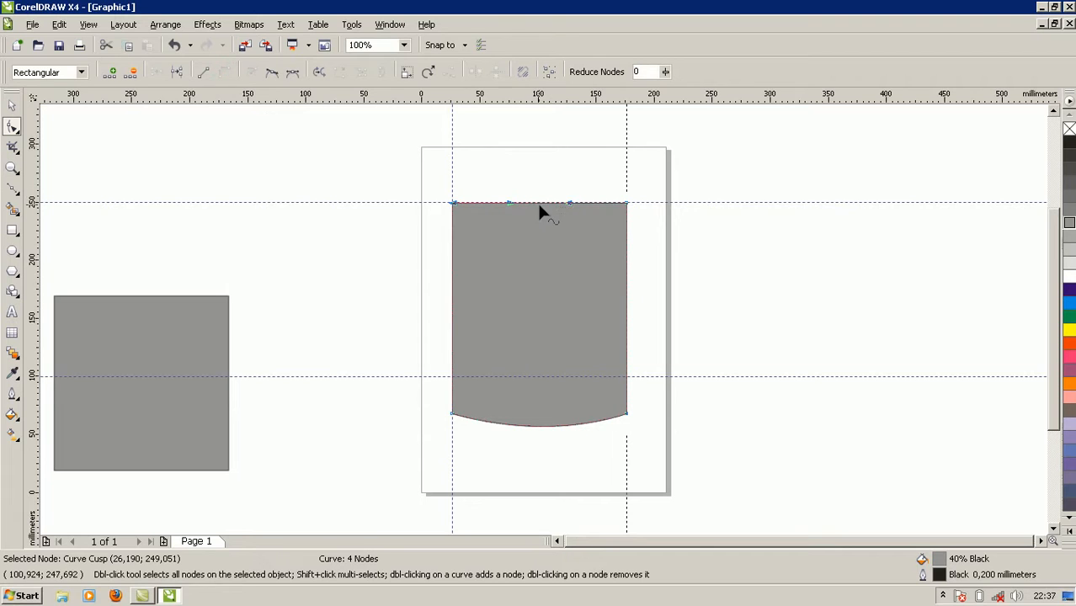
pyautogui.moveTo(539, 210); pyautogui.dragTo(524, 184)
pyautogui.click(540, 234)
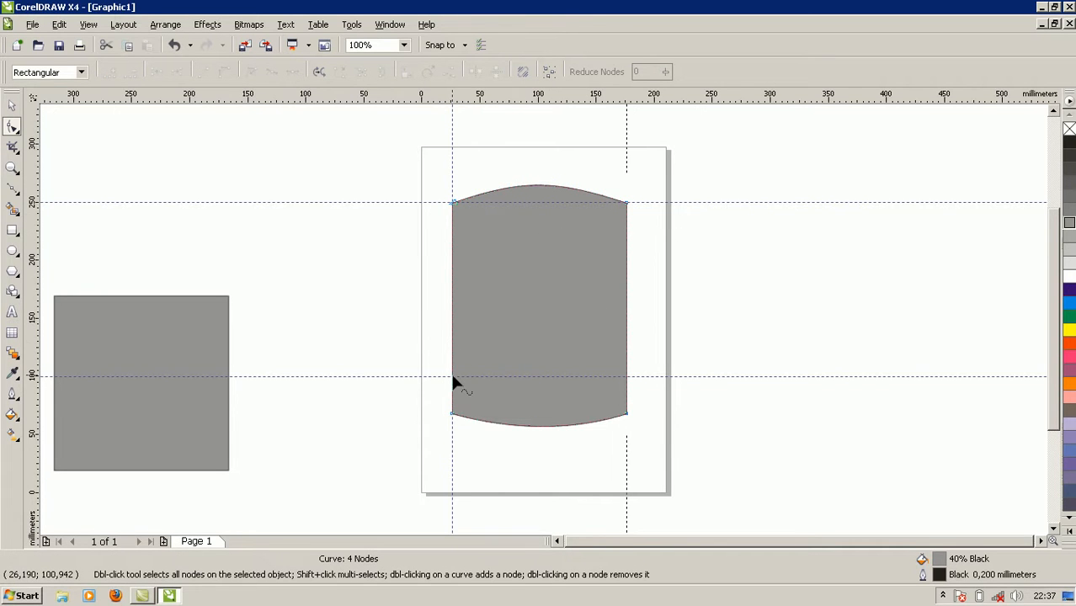
# Convert the shape's left edge to a curve and bend it slightly inward
pyautogui.moveTo(452, 376); pyautogui.dragTo(452, 375)
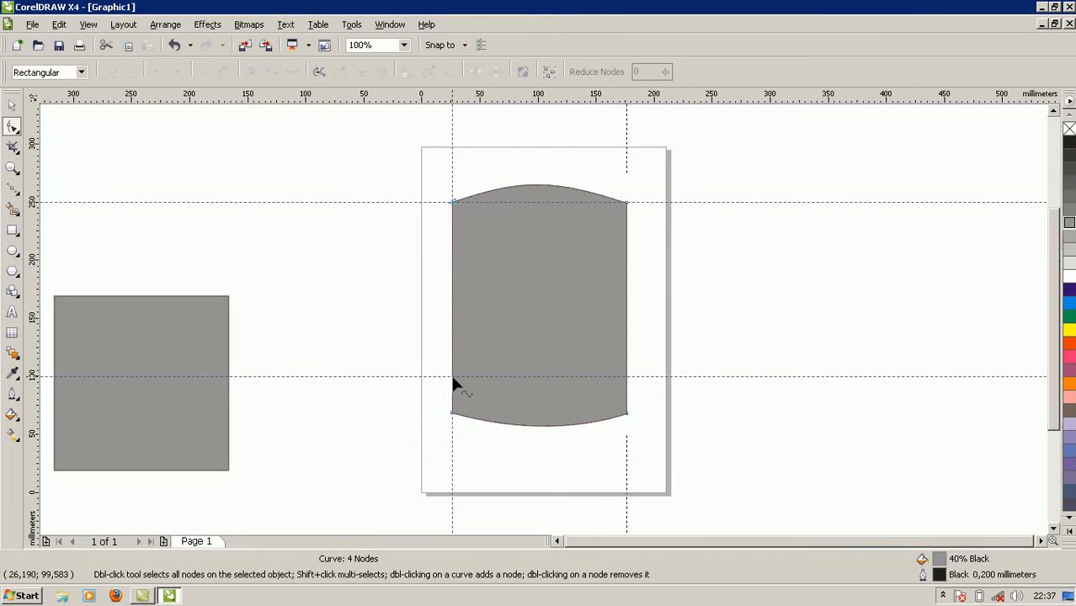
pyautogui.click(452, 376)
pyautogui.click(224, 74)
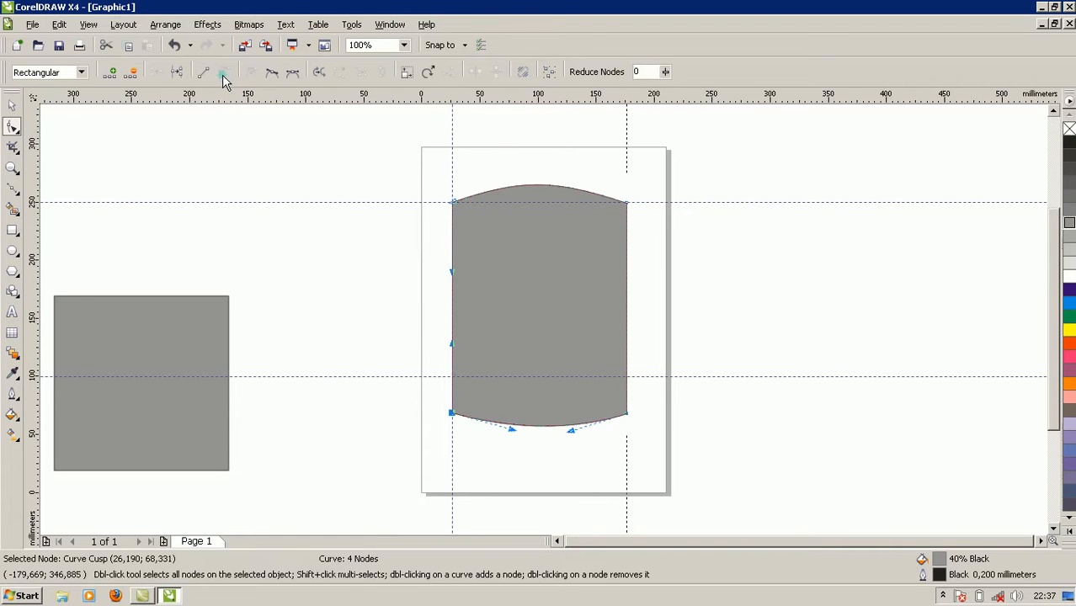
pyautogui.moveTo(451, 318); pyautogui.dragTo(459, 319)
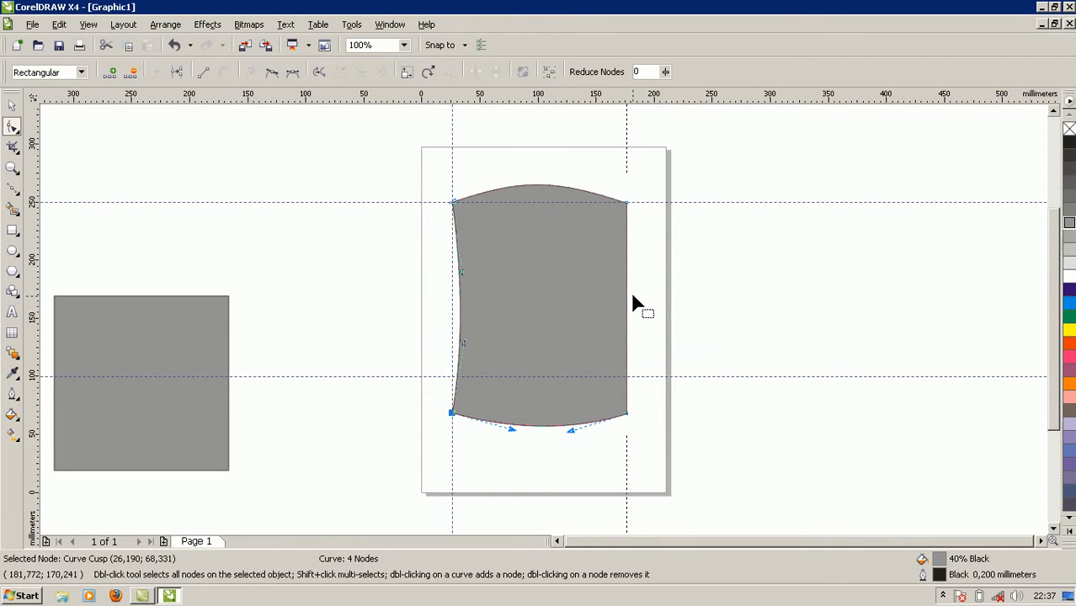
# Convert the shape's right edge to a curve and bend it slightly inward to match the left edge
pyautogui.click(627, 376)
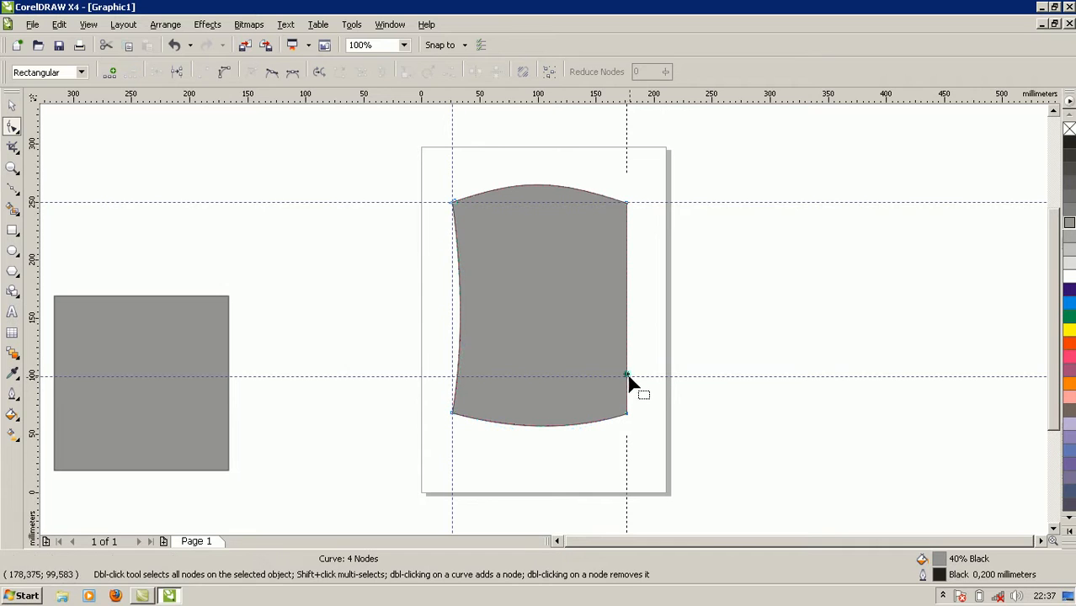
pyautogui.click(223, 72)
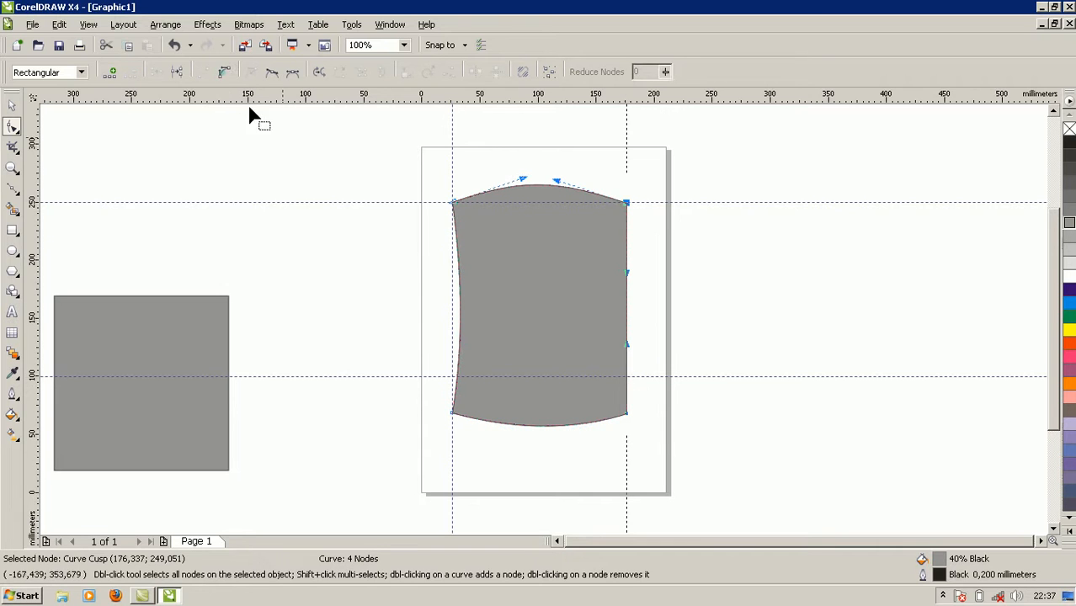
pyautogui.moveTo(627, 318); pyautogui.dragTo(617, 318)
pyautogui.click(658, 310)
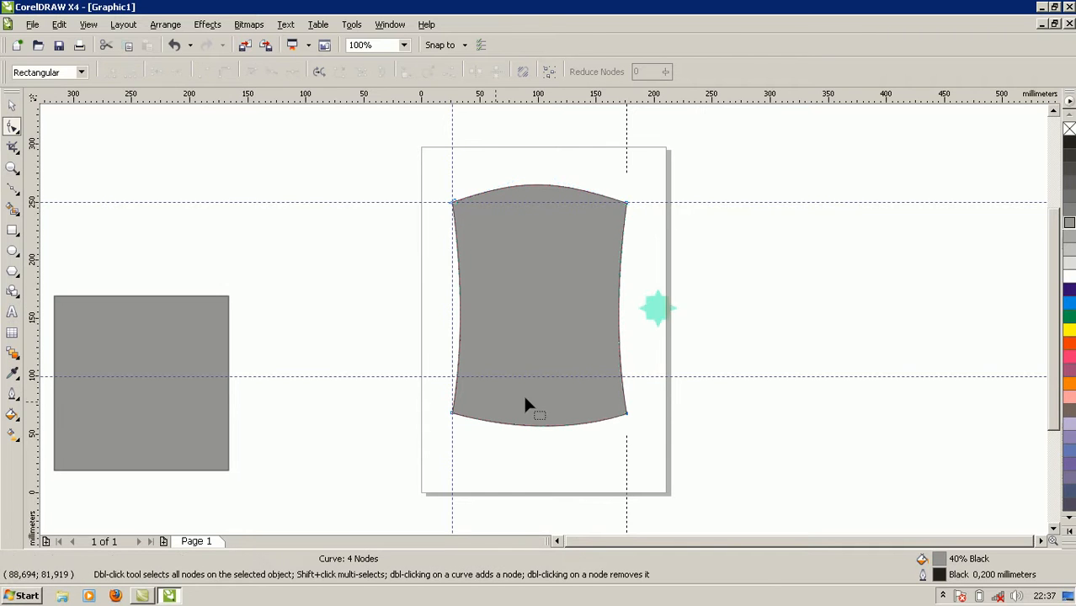
pyautogui.scroll(1, 543, 324)
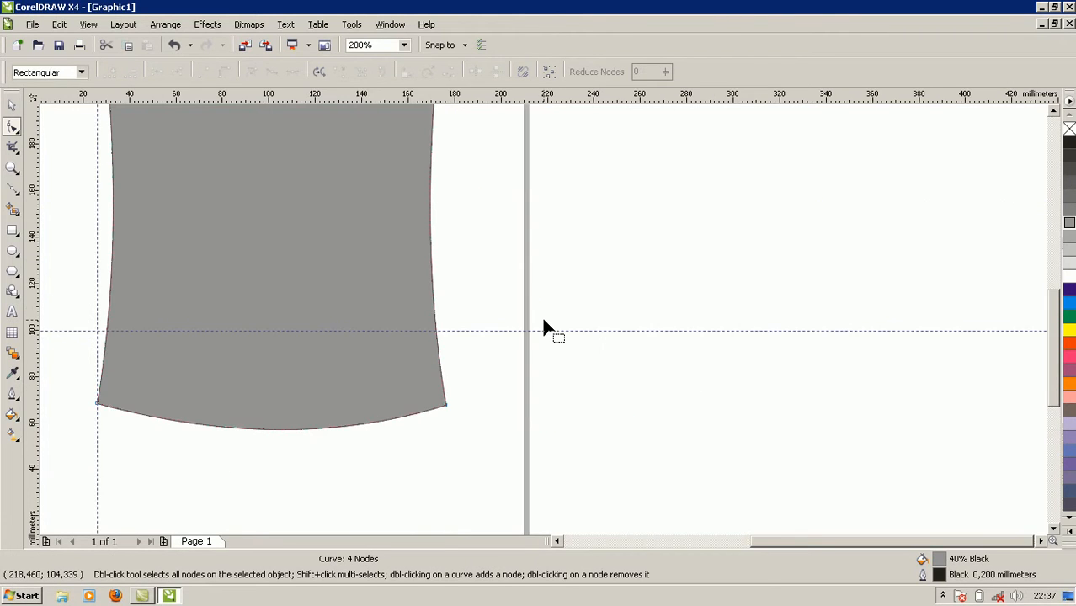
pyautogui.scroll(-1, 543, 321)
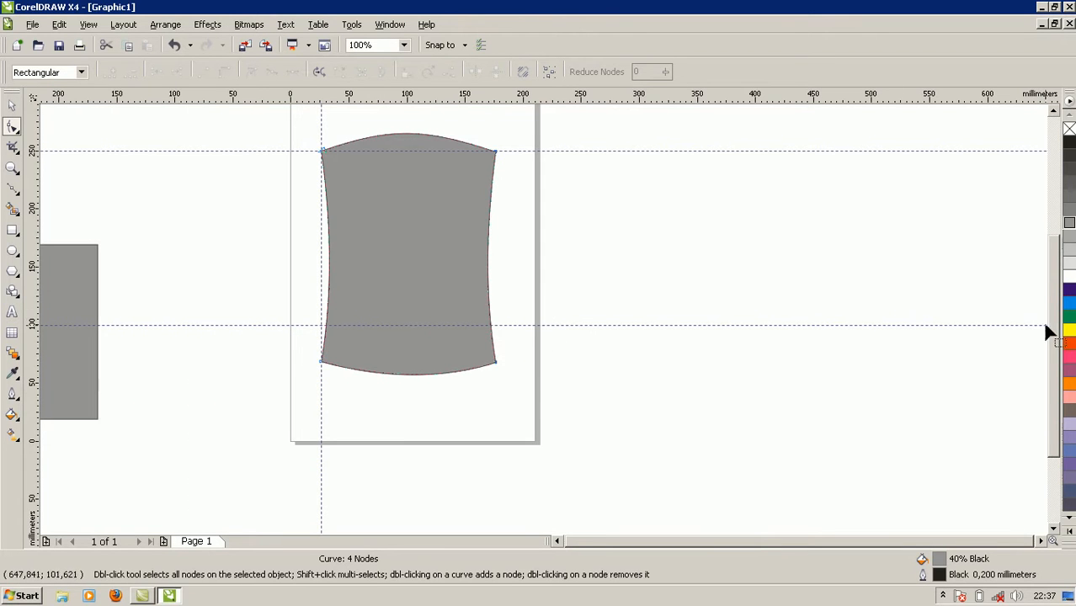
# Add a vertical guideline along the right side of the curved shape, at about x = 178 mm
pyautogui.moveTo(1052, 337); pyautogui.dragTo(1043, 297)
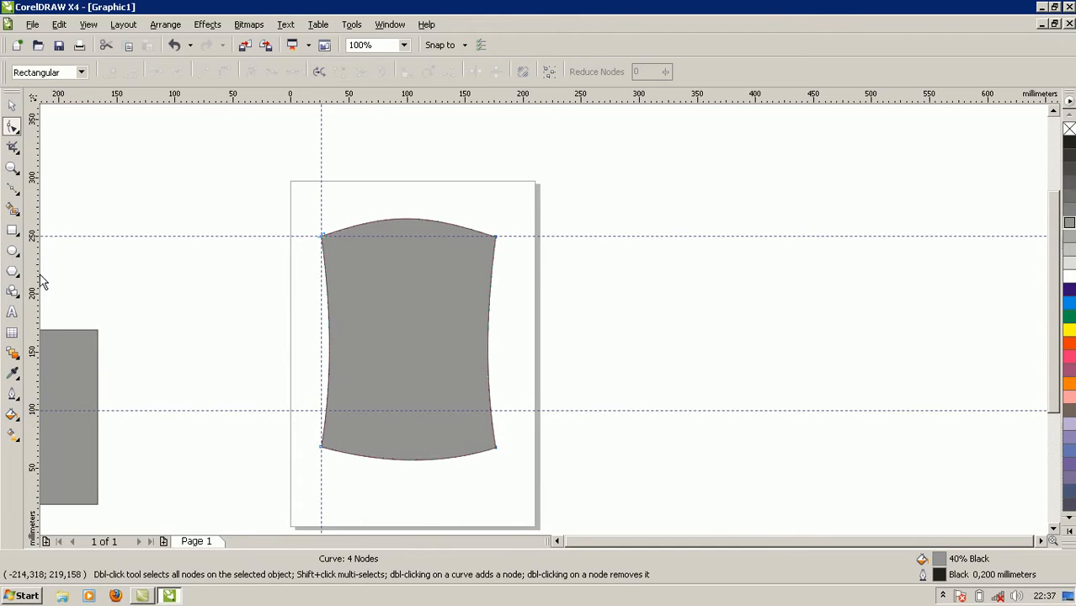
pyautogui.moveTo(496, 296); pyautogui.dragTo(501, 297)
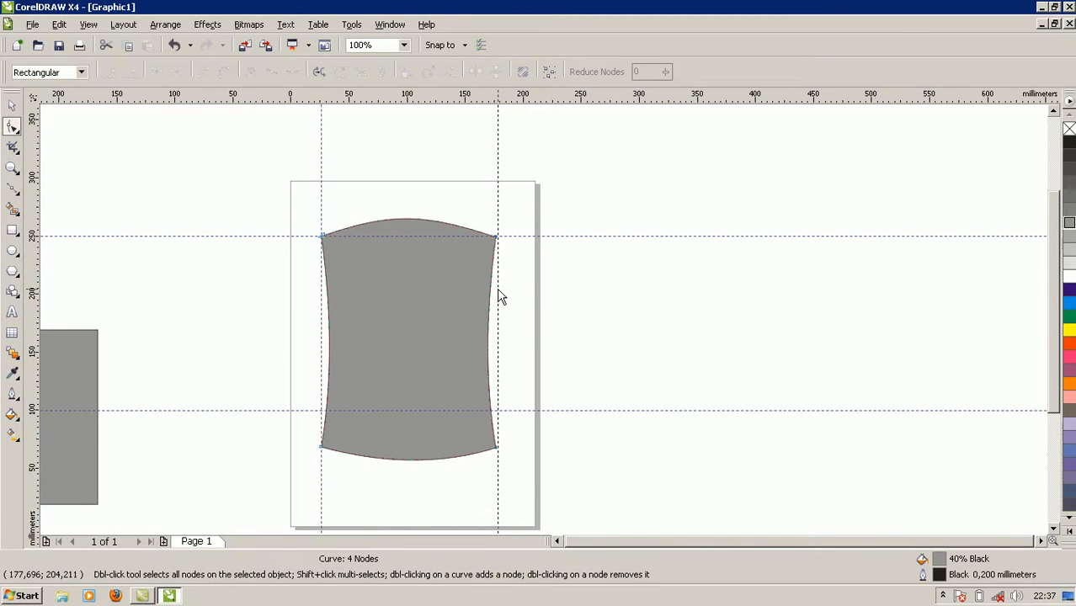
pyautogui.click(498, 293)
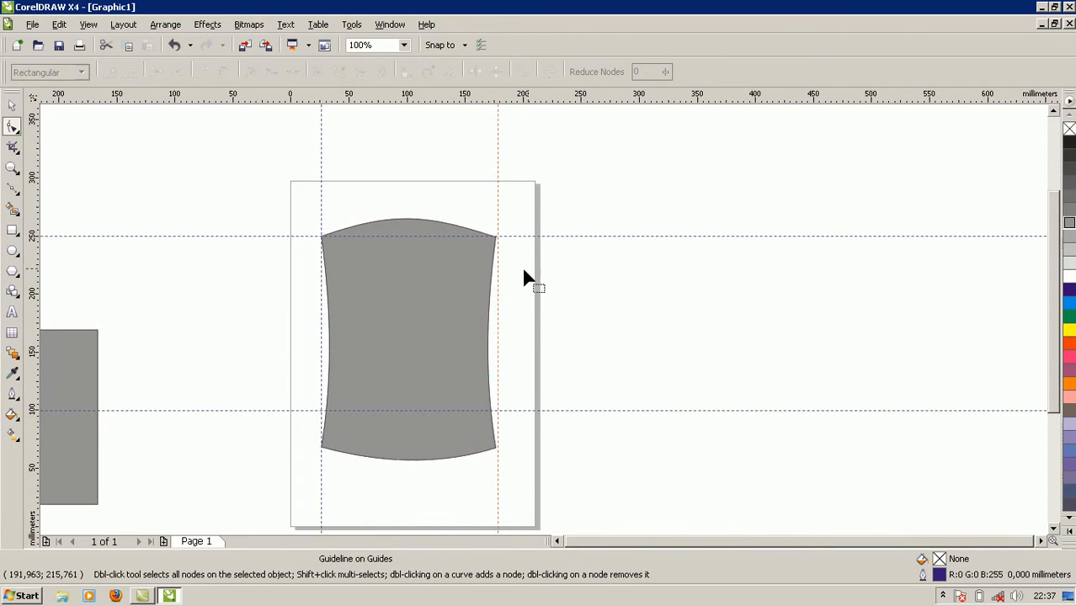
pyautogui.click(13, 106)
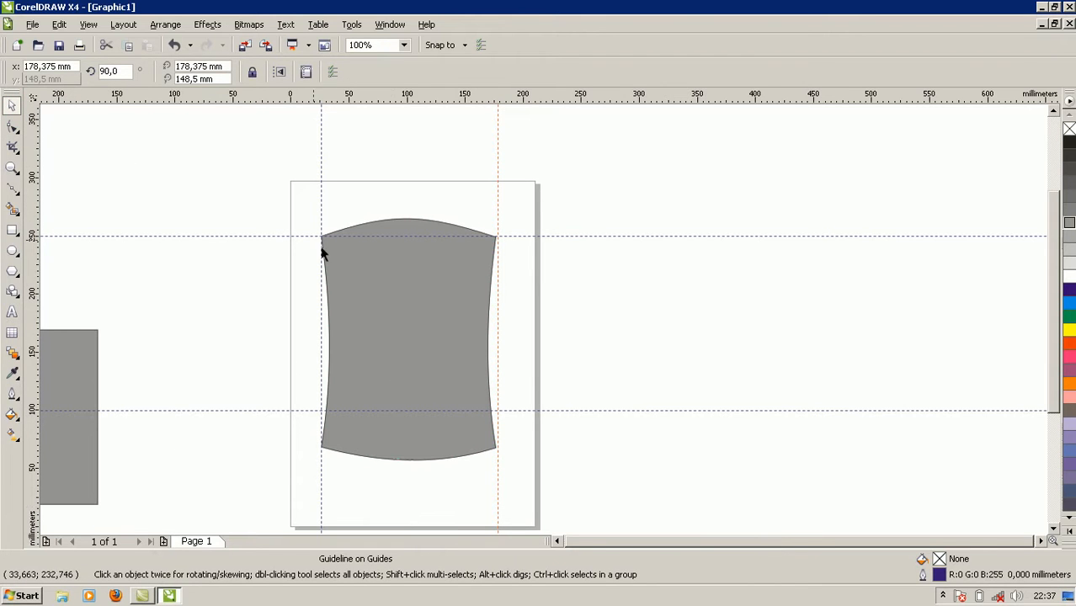
# Duplicate the grey square beside the page and place the duplicate between it and the page, level with the curved shape's upper part
pyautogui.click(555, 541)
pyautogui.click(556, 542)
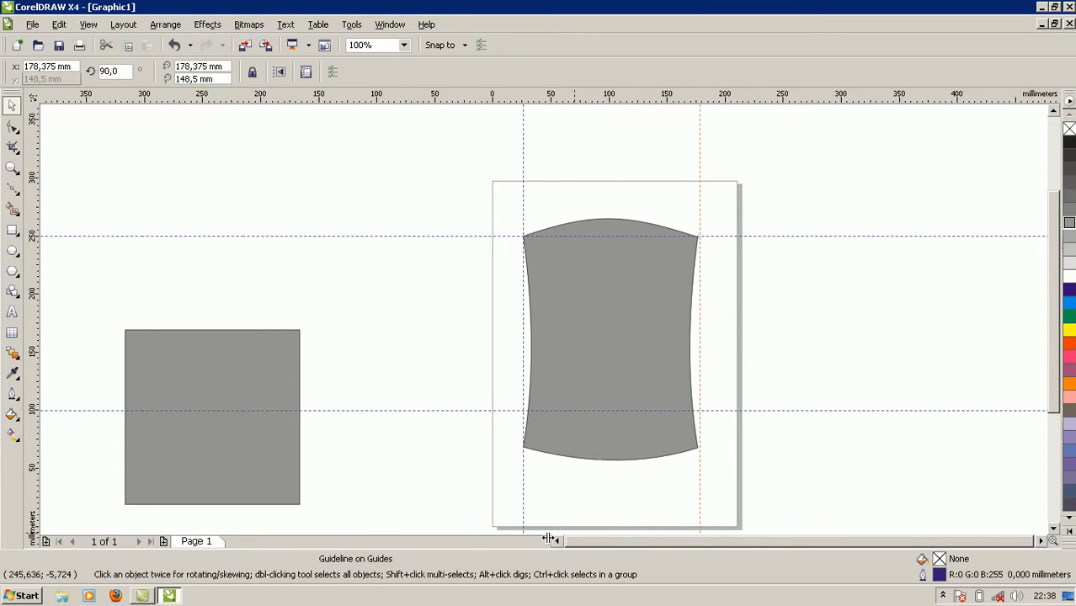
pyautogui.click(215, 394)
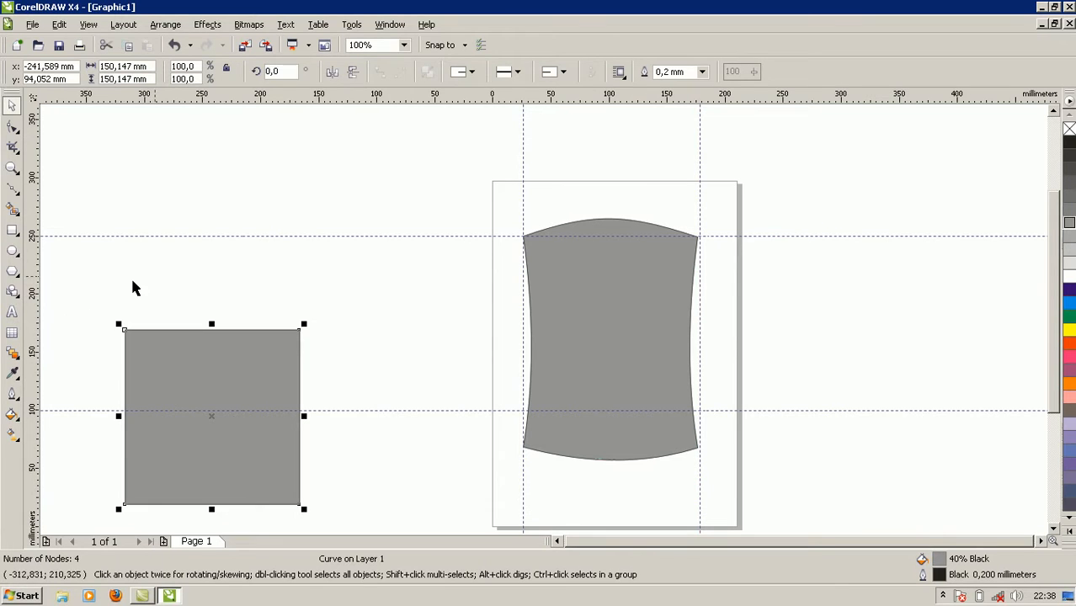
pyautogui.click(331, 305)
pyautogui.moveTo(264, 385); pyautogui.dragTo(456, 250)
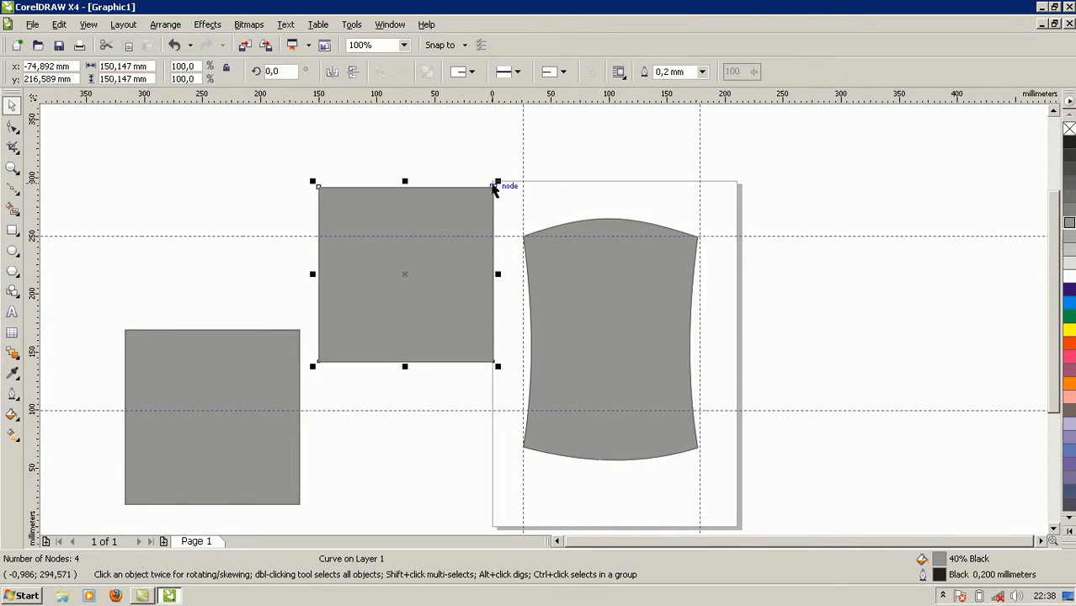
# Shrink the duplicated square to an upright rectangle about 39 by 51 mm and move it closer to the page
pyautogui.moveTo(493, 187); pyautogui.dragTo(399, 278)
pyautogui.moveTo(370, 327); pyautogui.dragTo(440, 299)
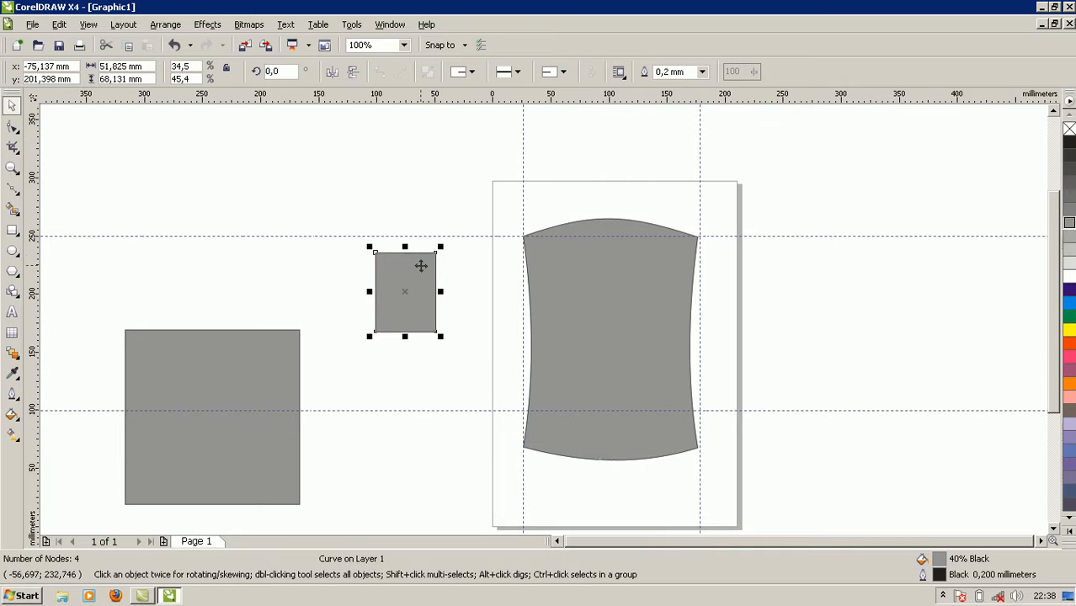
pyautogui.moveTo(439, 247); pyautogui.dragTo(433, 271)
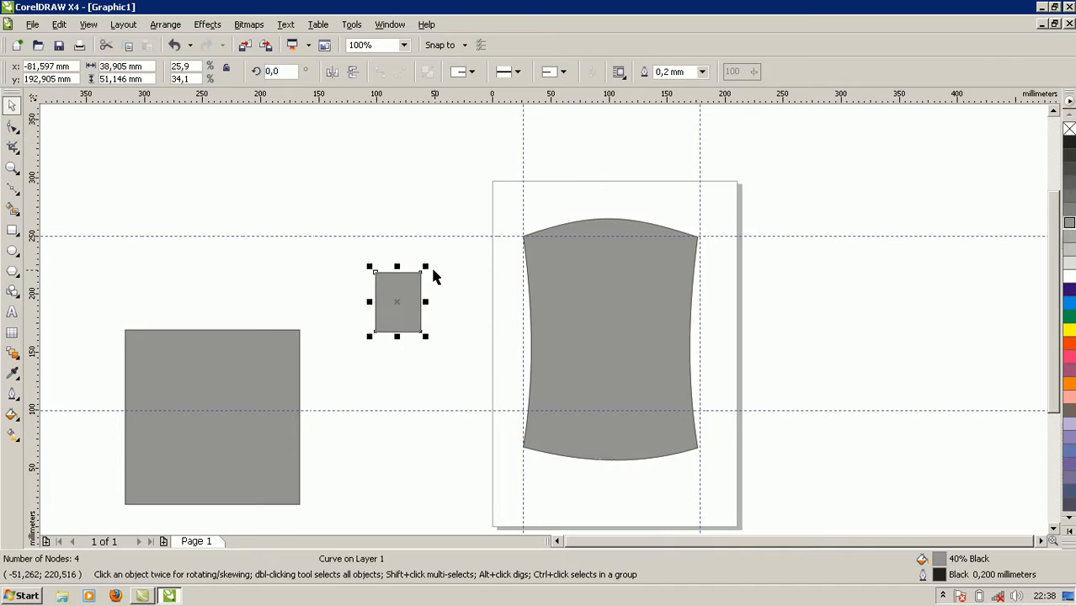
pyautogui.click(411, 314)
pyautogui.moveTo(395, 290); pyautogui.dragTo(432, 285)
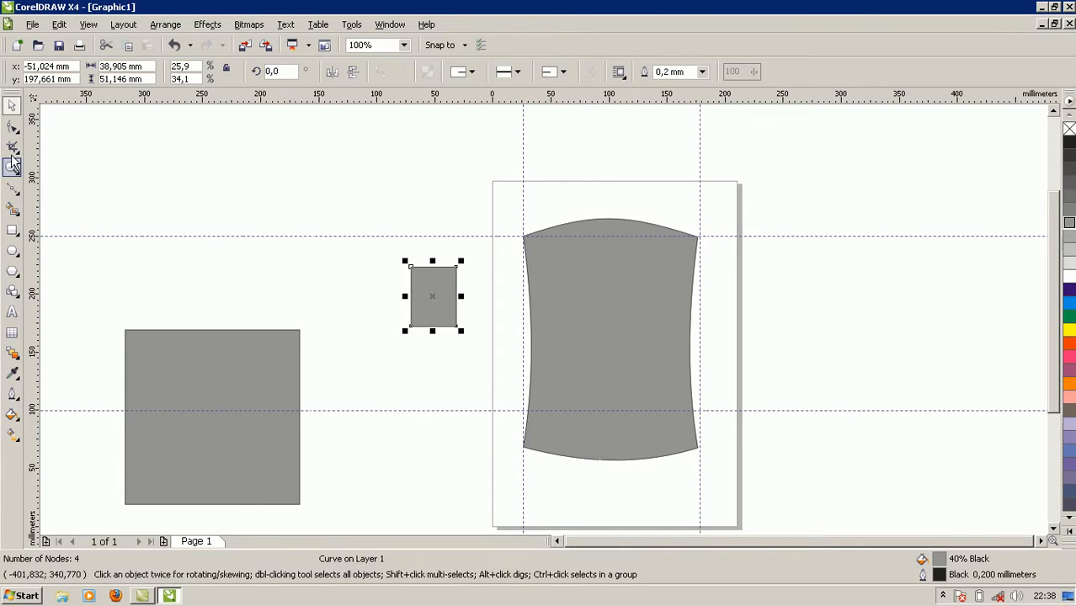
# Move the small rectangle's upper-right corner slightly inward, and convert its lower edge to a curve bowed slightly downward
pyautogui.click(12, 126)
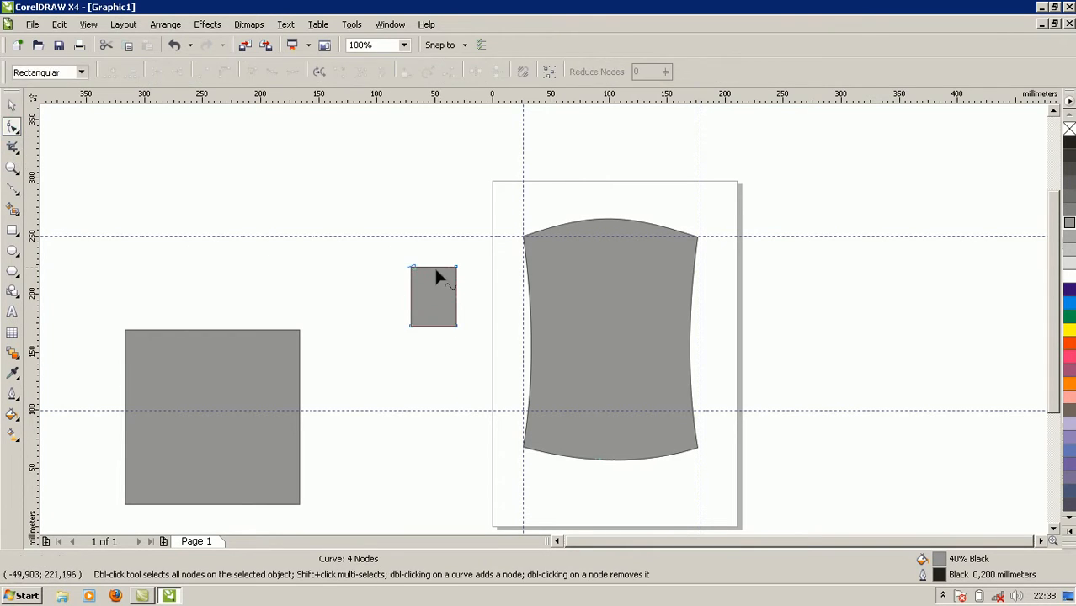
pyautogui.moveTo(454, 268); pyautogui.dragTo(449, 269)
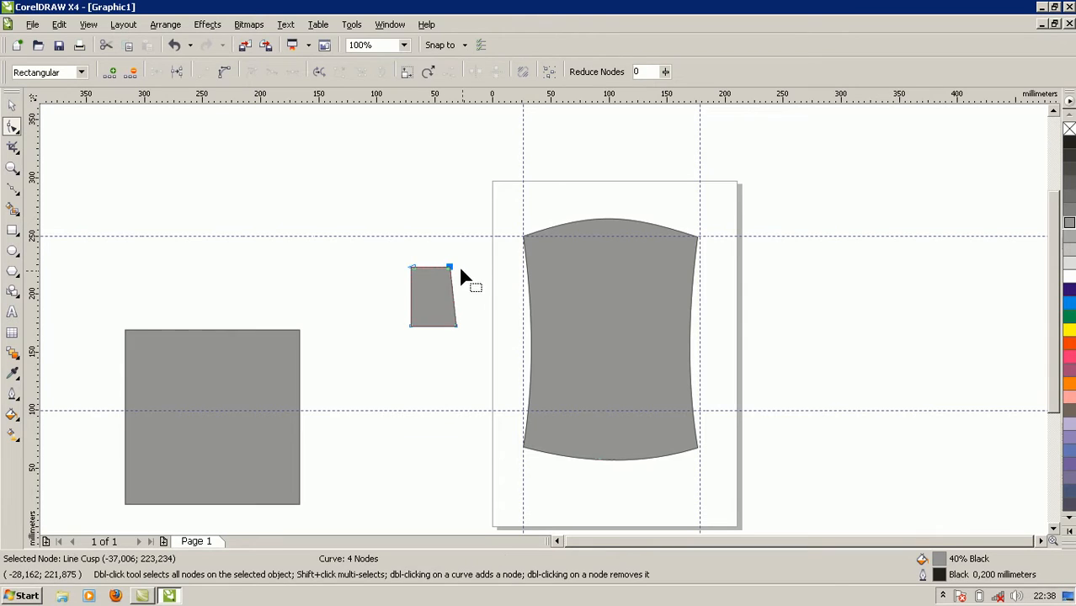
pyautogui.scroll(1, 543, 318)
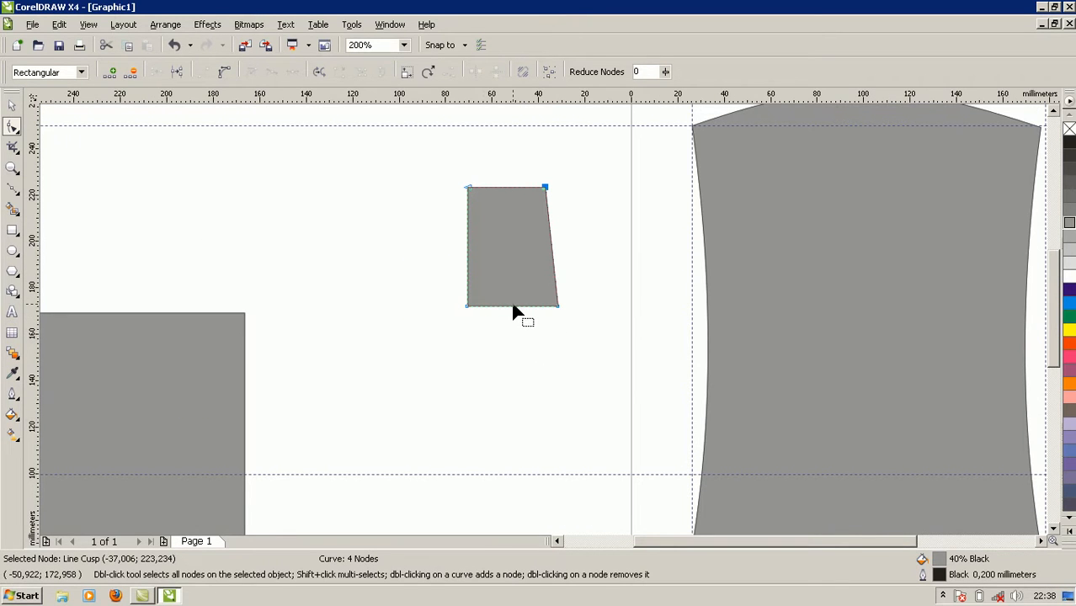
pyautogui.click(512, 307)
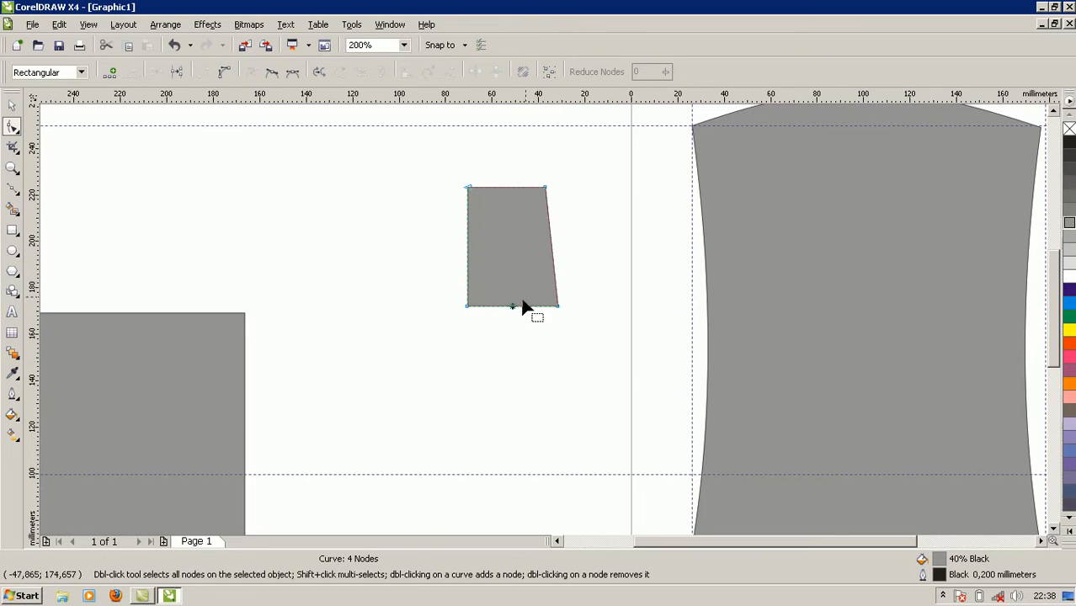
pyautogui.click(224, 71)
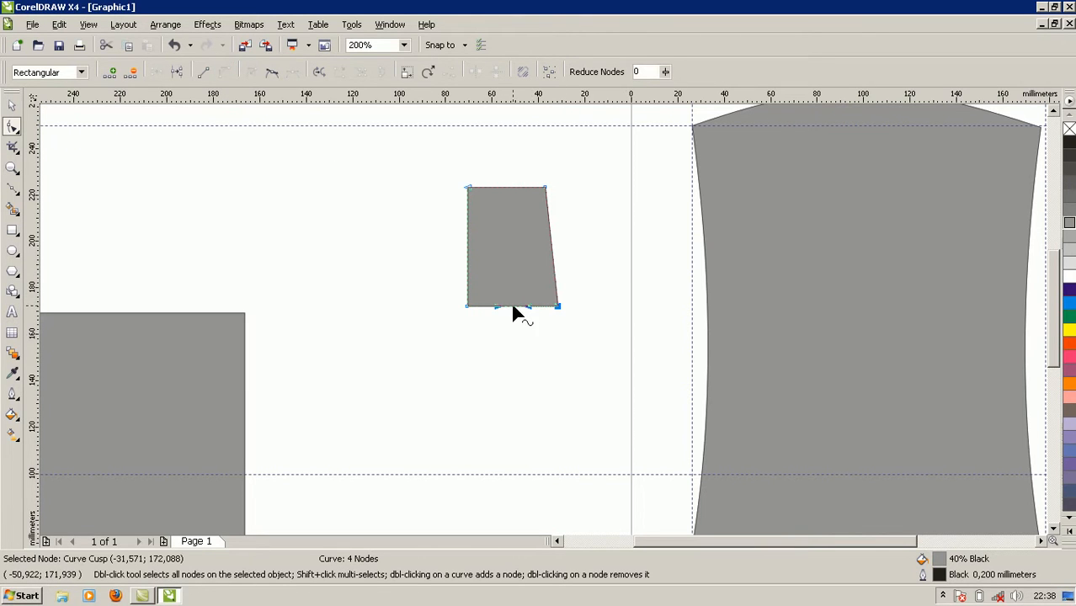
pyautogui.moveTo(511, 307); pyautogui.dragTo(514, 314)
pyautogui.click(601, 343)
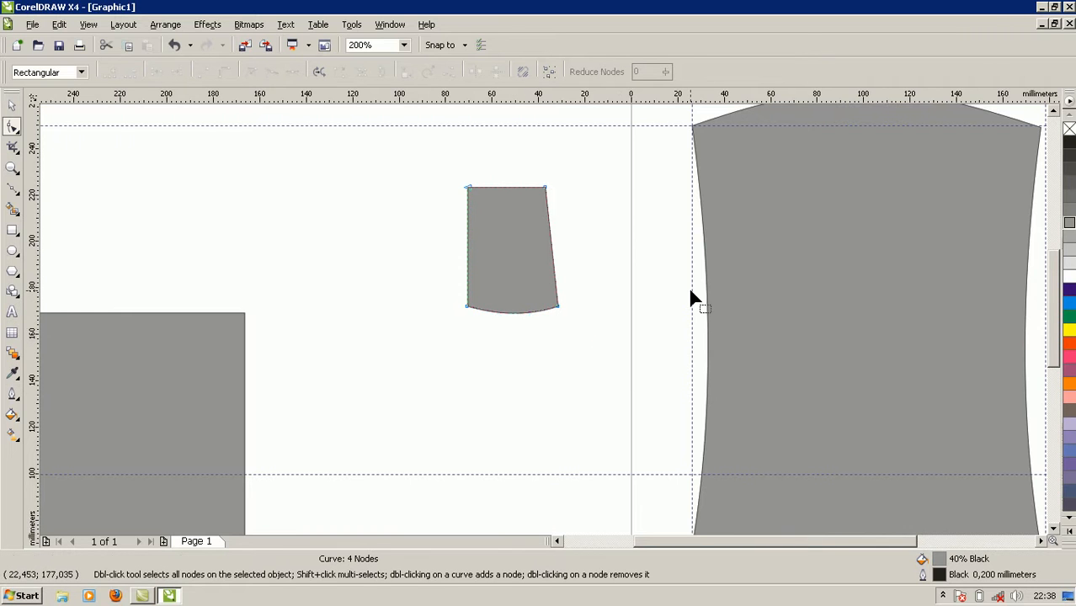
# Move the small sleeve shape so its upper-left corner meets the large shape's upper-left corner
pyautogui.click(12, 106)
pyautogui.moveTo(894, 544); pyautogui.dragTo(907, 549)
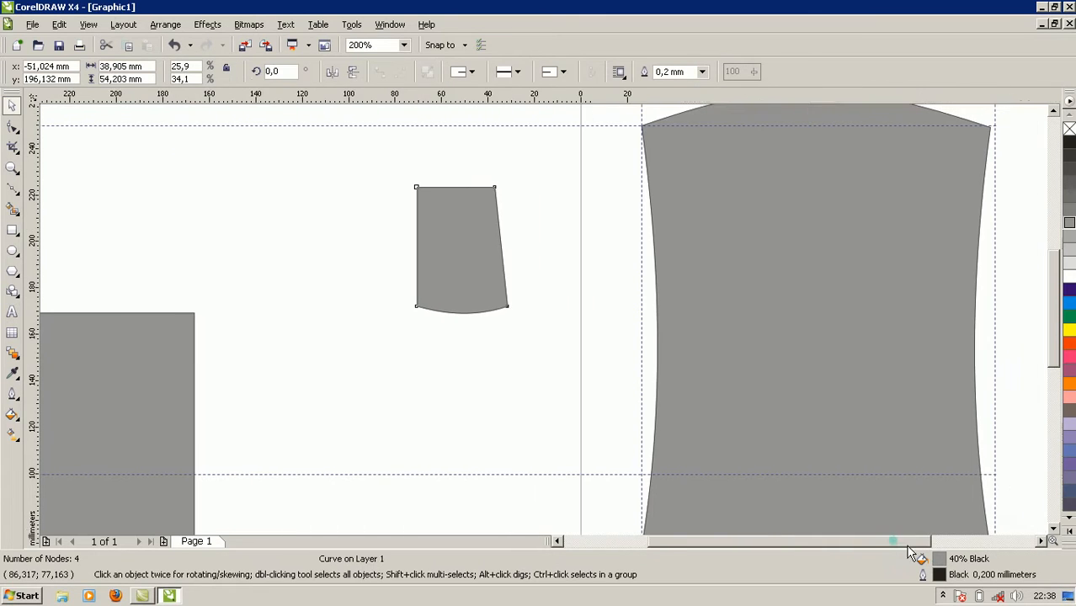
pyautogui.moveTo(445, 233); pyautogui.dragTo(659, 176)
# Set the sleeve's rotation centre on the shoulder corner and rotate it outward to about 309.5 degrees
pyautogui.moveTo(1049, 358); pyautogui.dragTo(1050, 334)
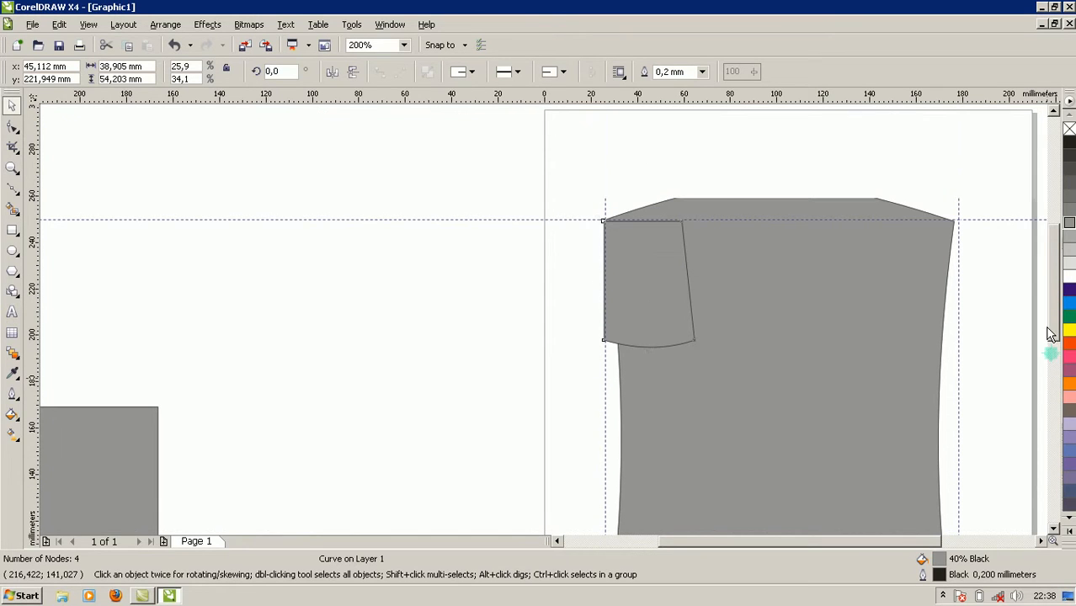
pyautogui.click(663, 311)
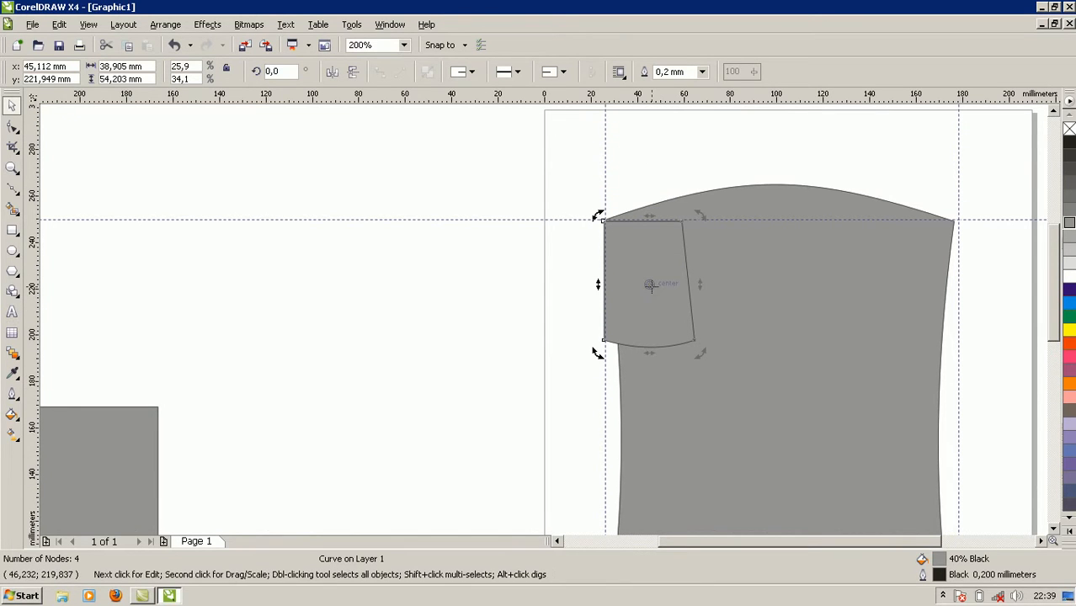
pyautogui.moveTo(650, 285); pyautogui.dragTo(601, 220)
pyautogui.moveTo(699, 352); pyautogui.dragTo(569, 363)
pyautogui.click(454, 401)
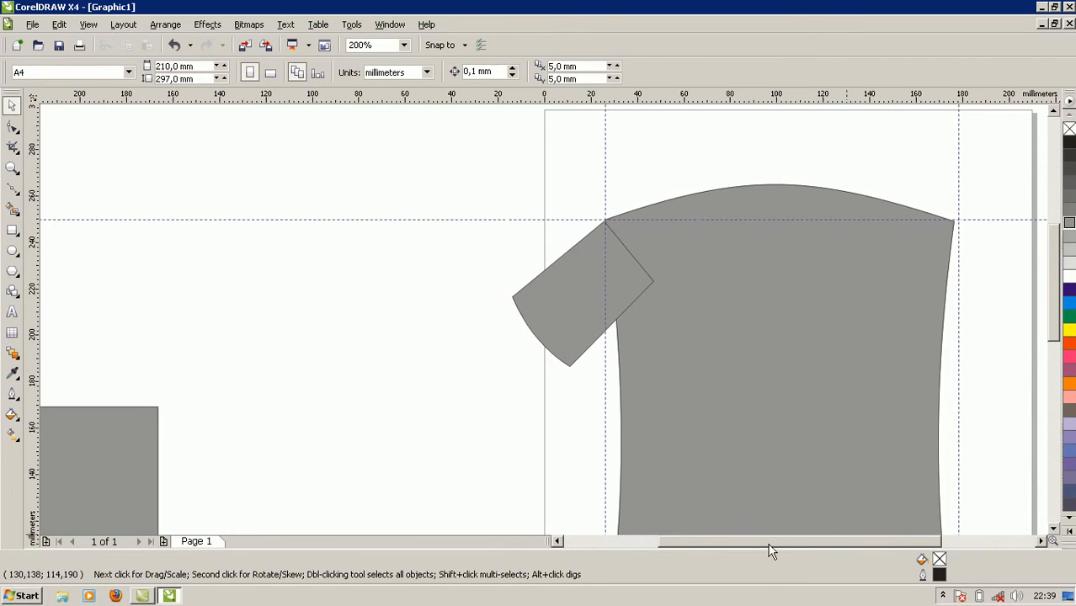
# Duplicate the sleeve, mirror the duplicate horizontally and attach it to the body's right shoulder corner
pyautogui.moveTo(747, 545); pyautogui.dragTo(798, 544)
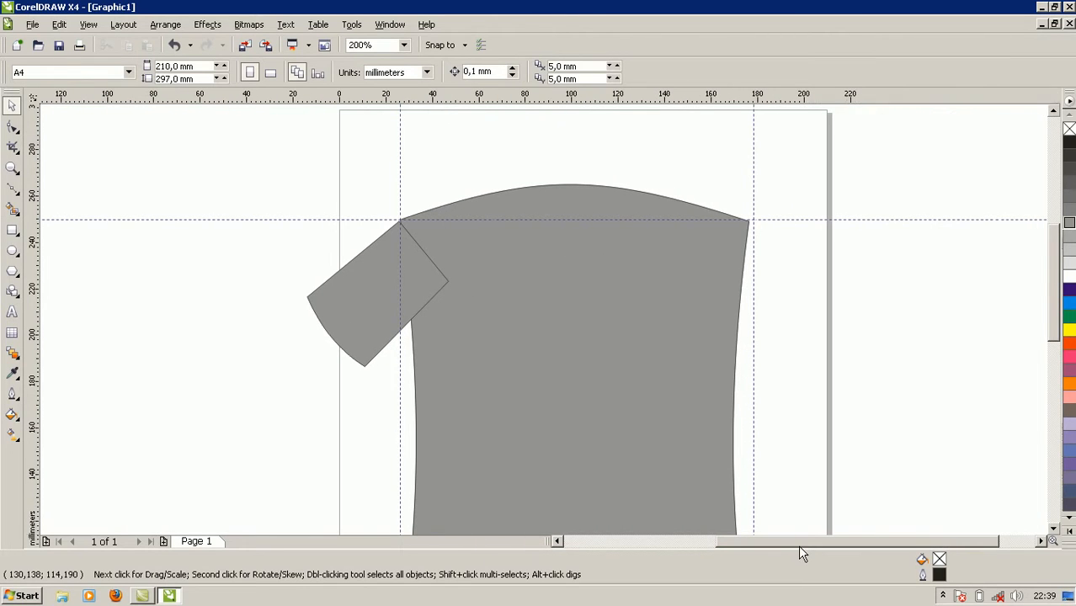
pyautogui.click(368, 322)
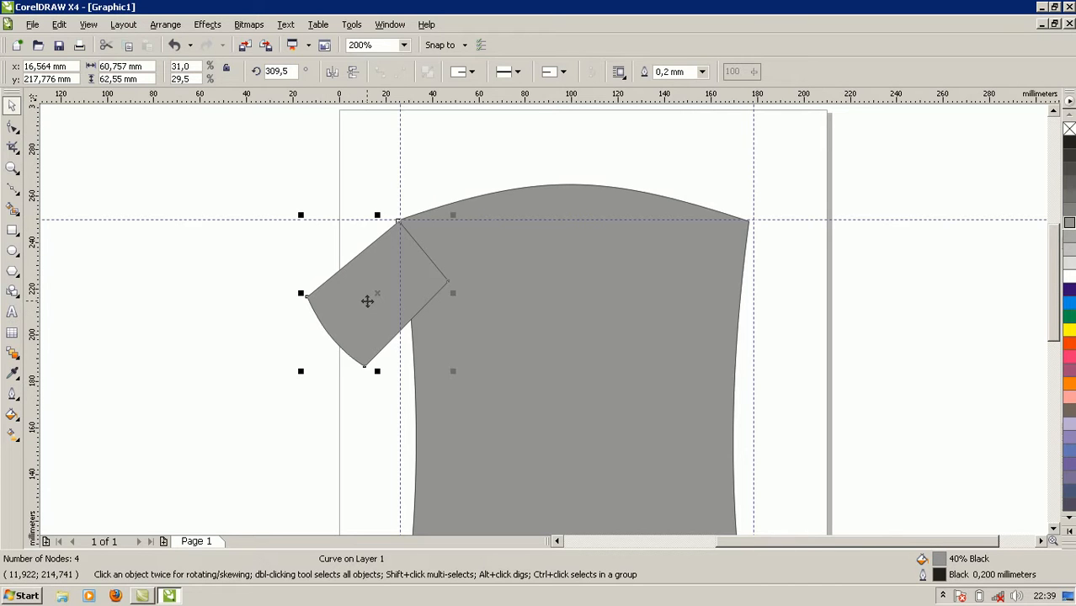
pyautogui.moveTo(367, 297); pyautogui.dragTo(389, 281)
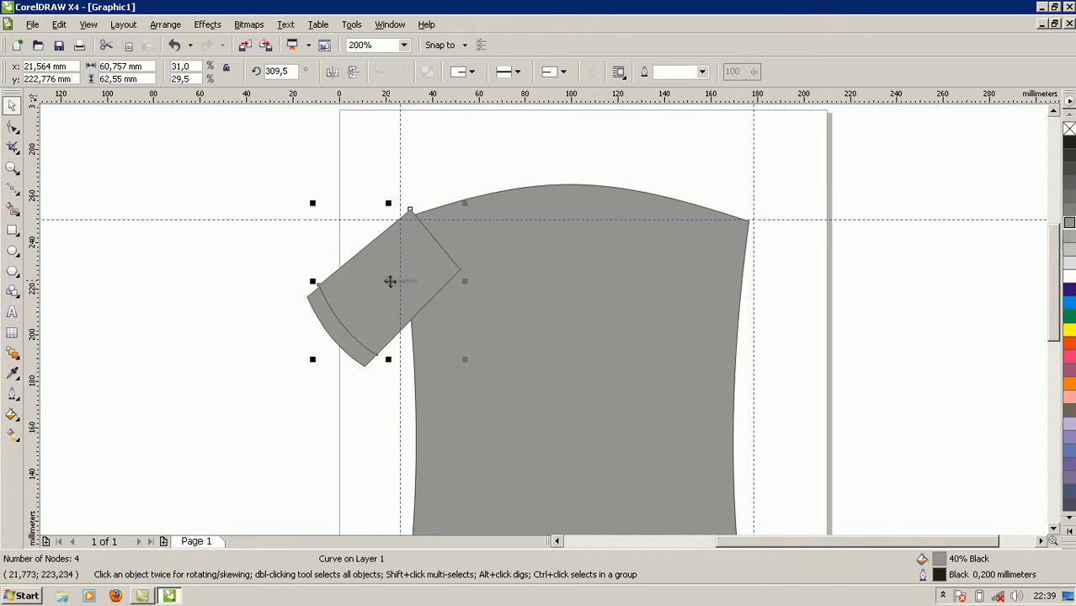
pyautogui.moveTo(448, 260); pyautogui.dragTo(670, 283)
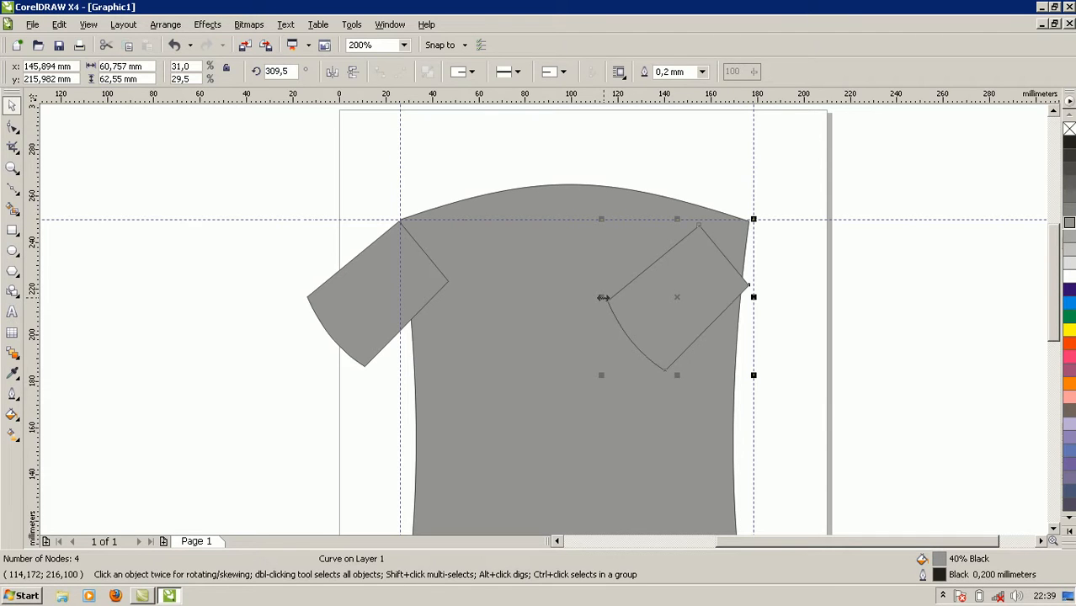
pyautogui.moveTo(602, 296); pyautogui.dragTo(817, 306)
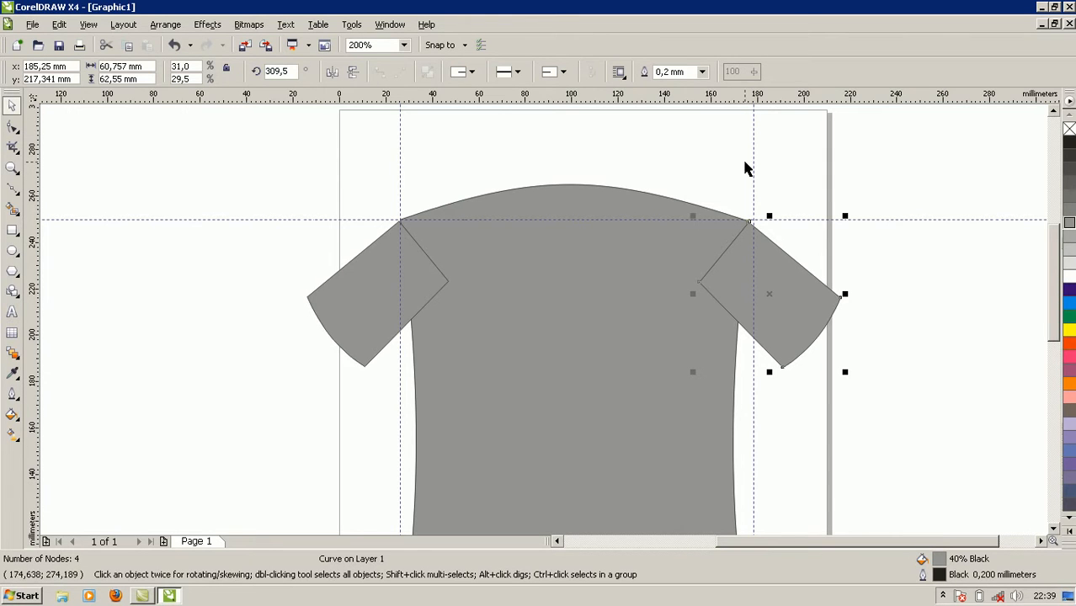
# Align the right vertical guideline with the right shoulder corner, at about x = 176 mm
pyautogui.moveTo(752, 166); pyautogui.dragTo(746, 168)
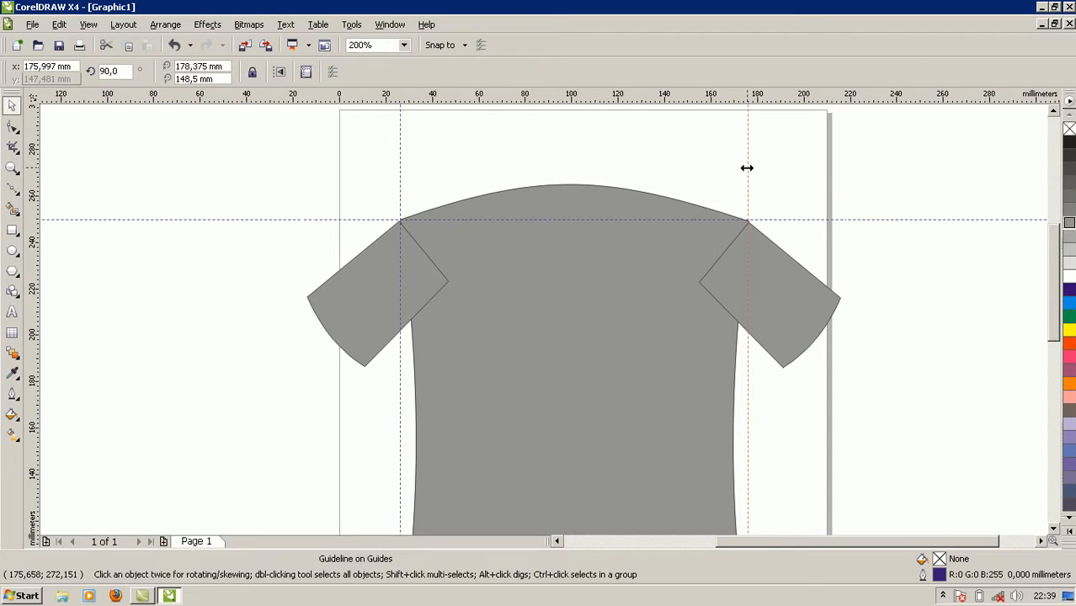
pyautogui.click(730, 177)
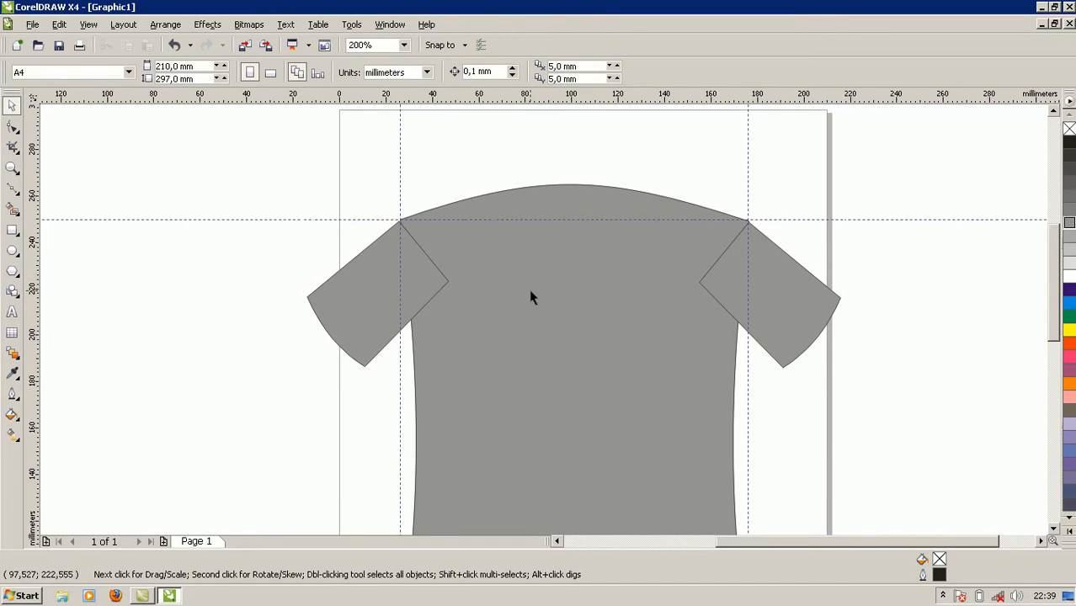
# Weld the left sleeve, the body and the right sleeve into one T-shirt shape
pyautogui.click(364, 314)
pyautogui.keyDown('shift'); pyautogui.click(528, 276); pyautogui.keyUp('shift')
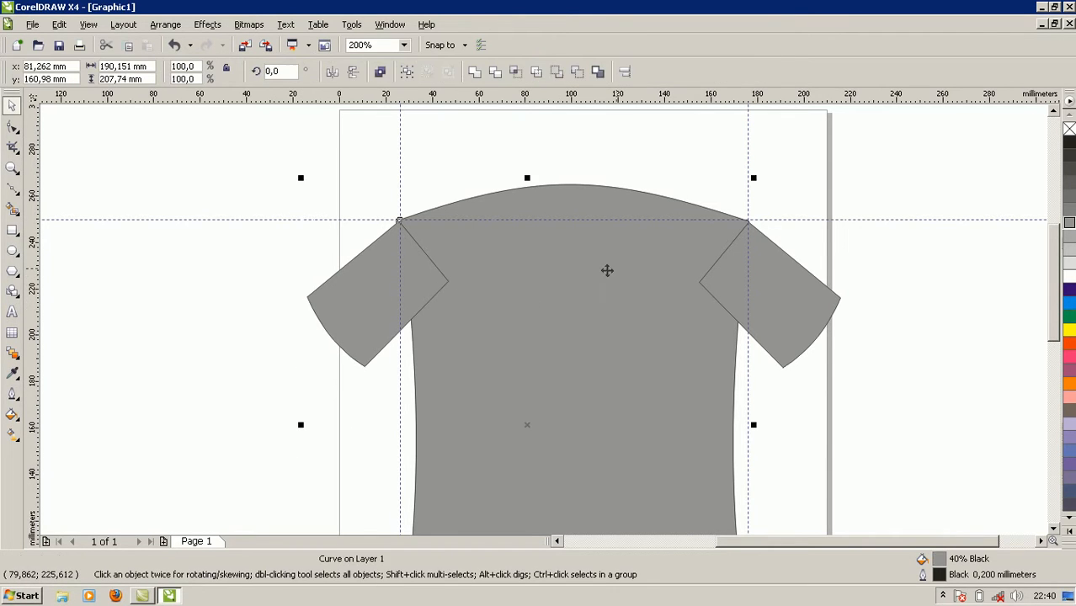
pyautogui.keyDown('shift'); pyautogui.click(765, 295); pyautogui.keyUp('shift')
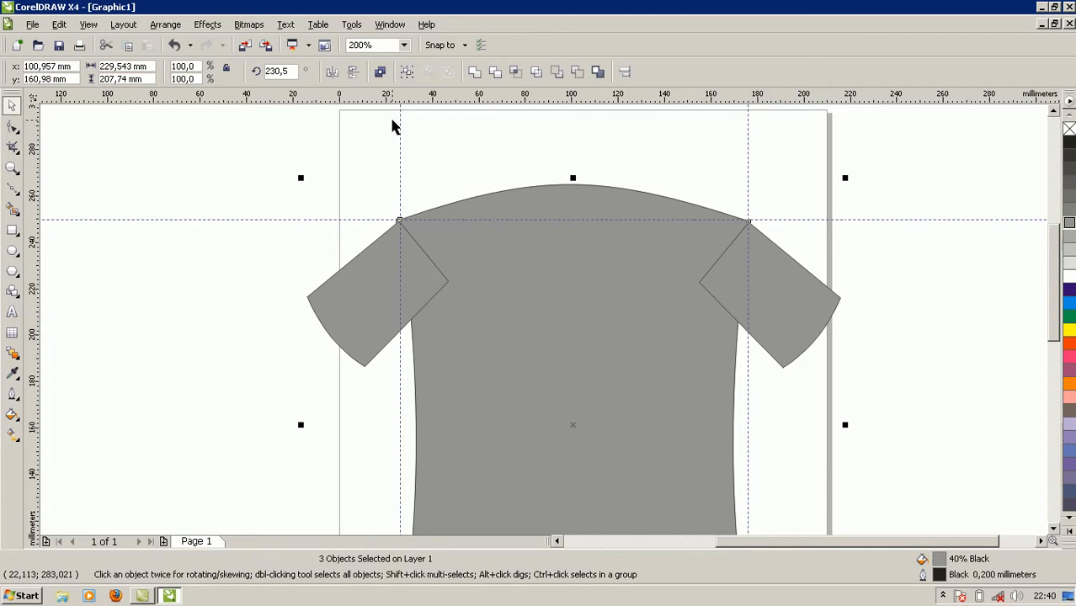
pyautogui.click(475, 74)
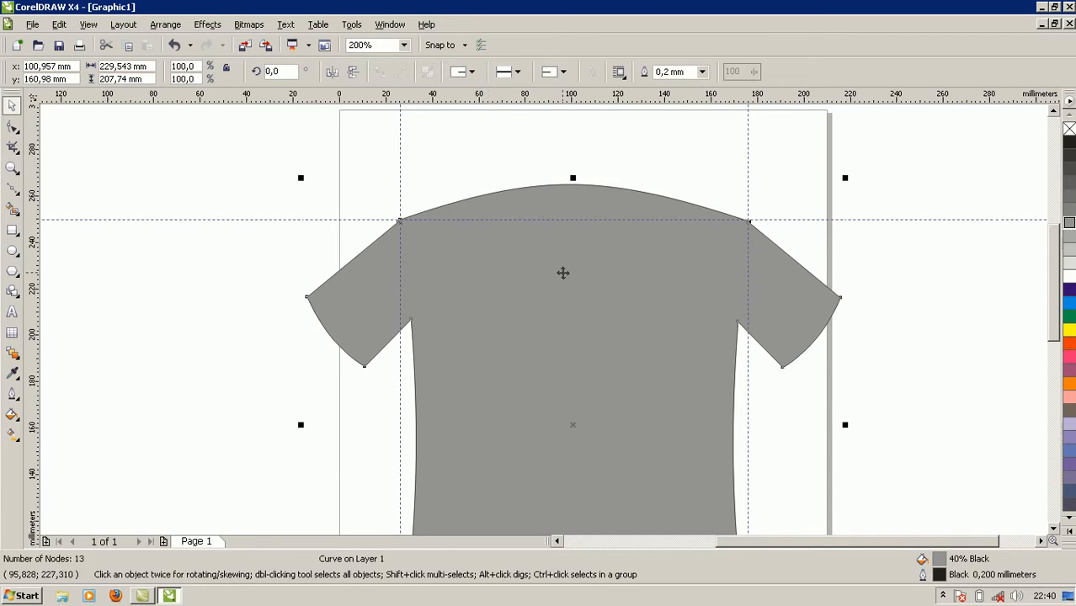
pyautogui.click(563, 273)
# Draw a horizontal ellipse about 55 by 21 mm in the empty area left of the page and fill it with 90% Black
pyautogui.scroll(-1, 540, 317)
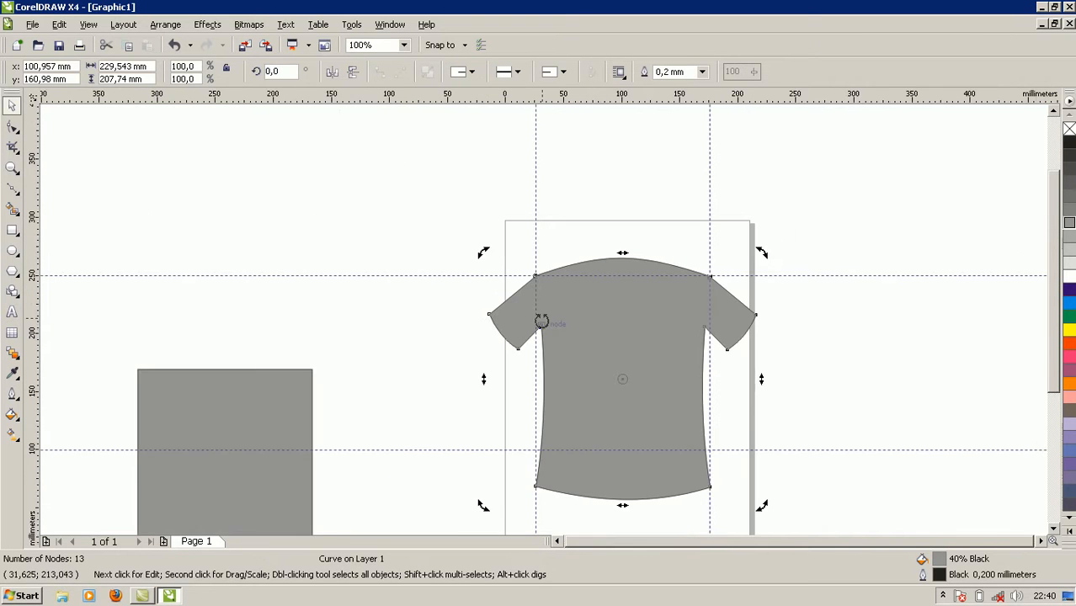
pyautogui.scroll(1, 543, 317)
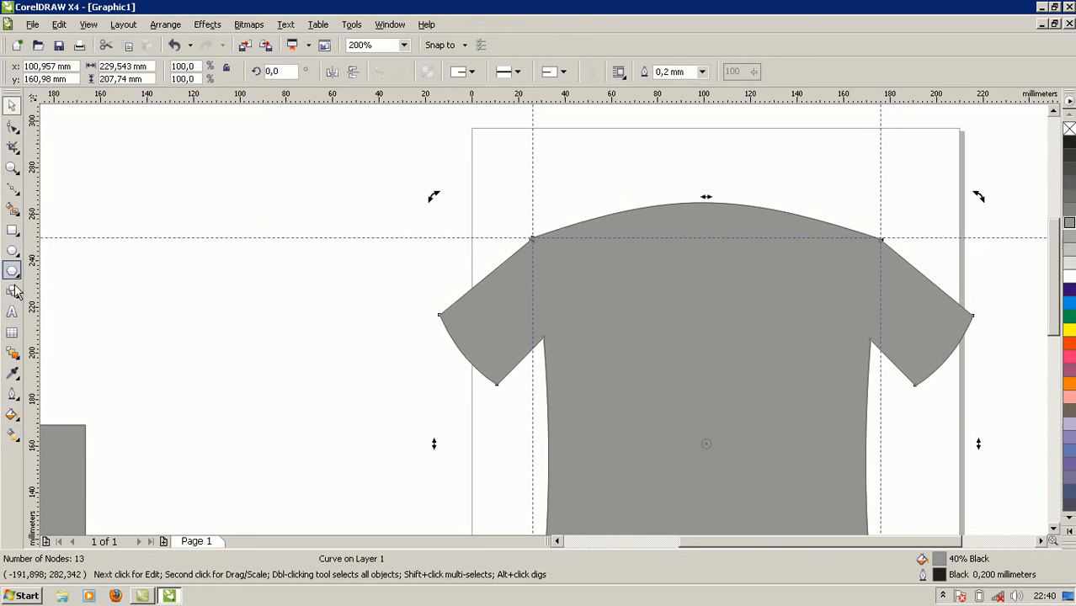
pyautogui.click(13, 250)
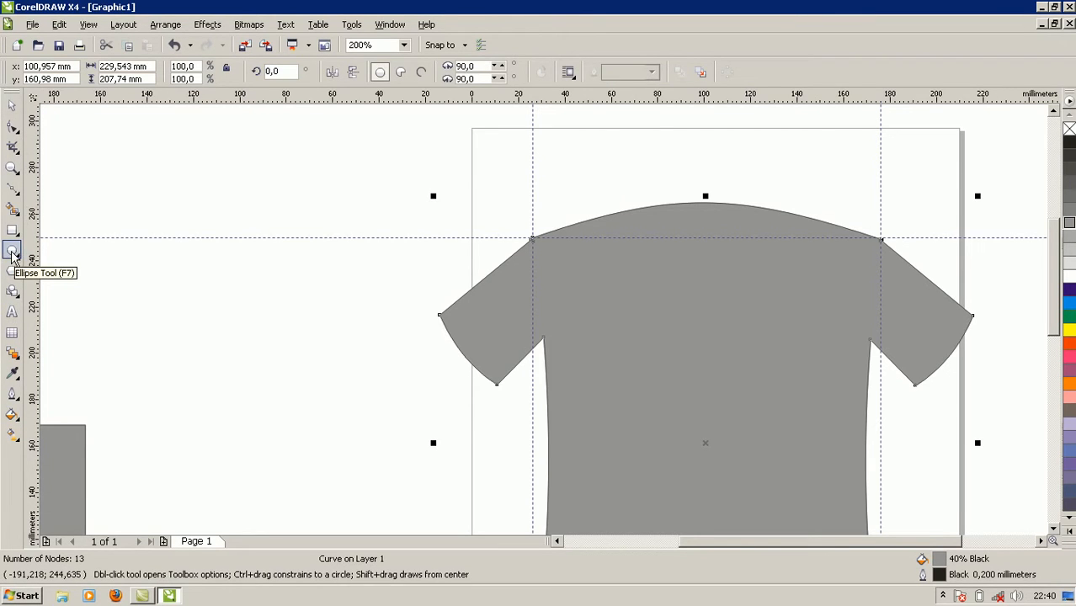
pyautogui.moveTo(142, 160); pyautogui.dragTo(270, 208)
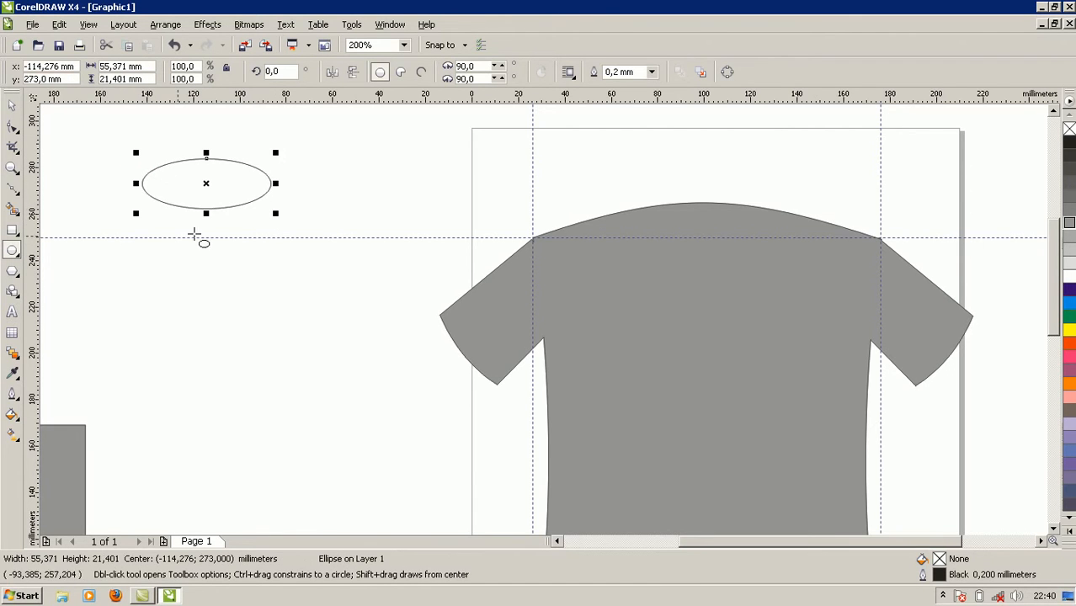
pyautogui.click(1069, 157)
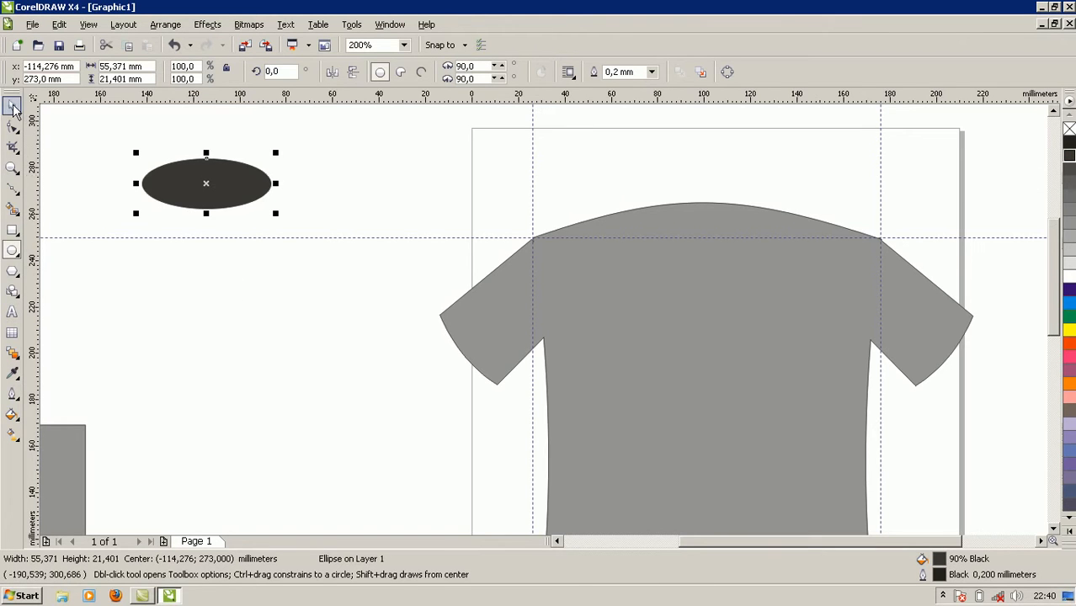
# Duplicate the dark ellipse, shrink the copy to about 40.5 by 15.7 mm and fill it with 50% Black
pyautogui.click(11, 104)
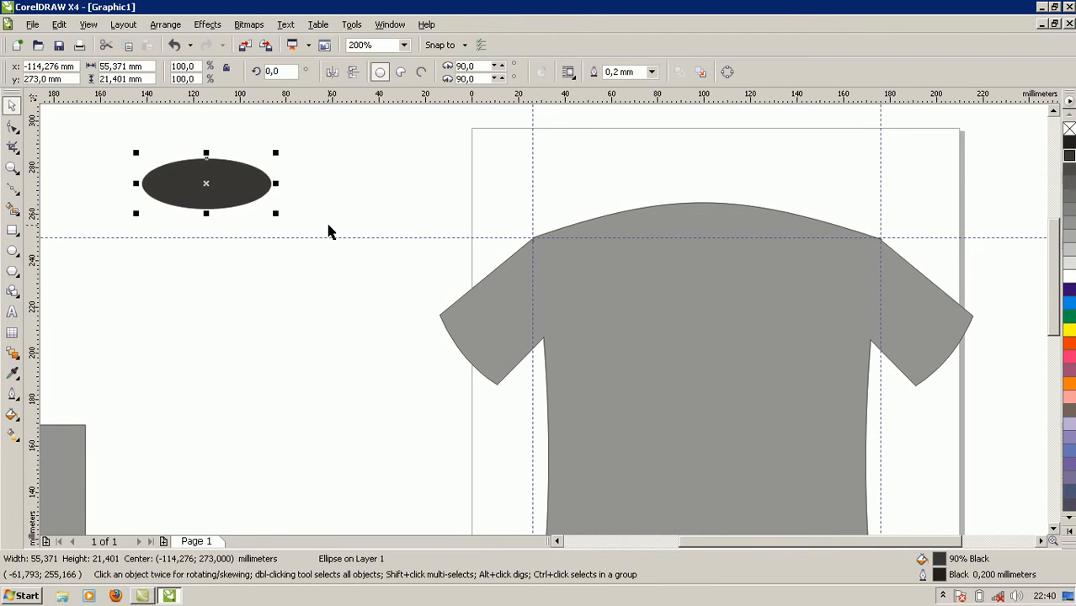
pyautogui.hotkey('ctrl', 'd')
pyautogui.moveTo(287, 141); pyautogui.dragTo(279, 159)
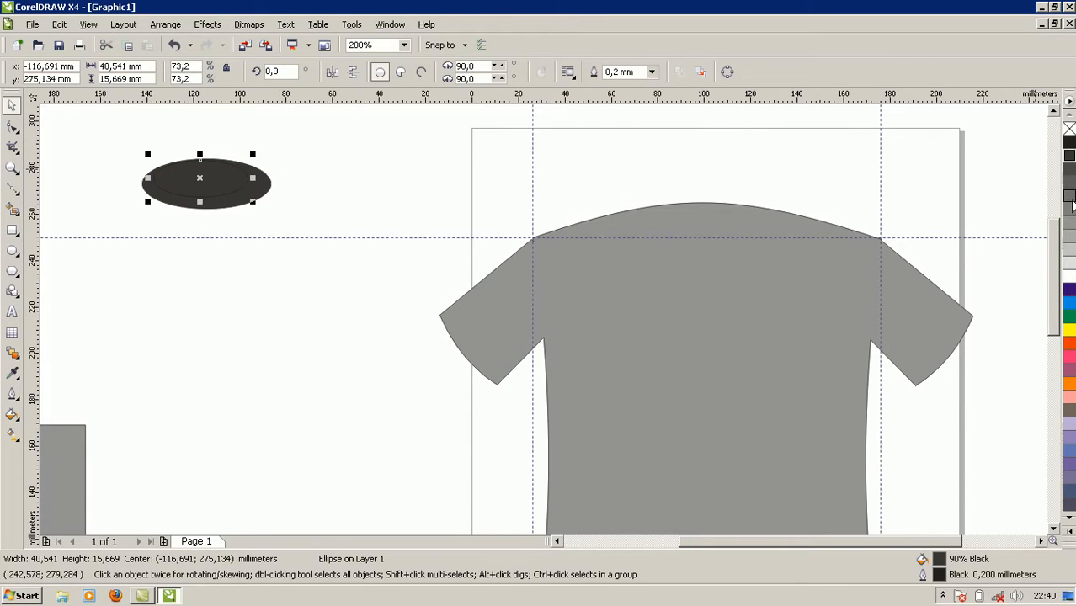
pyautogui.click(1068, 208)
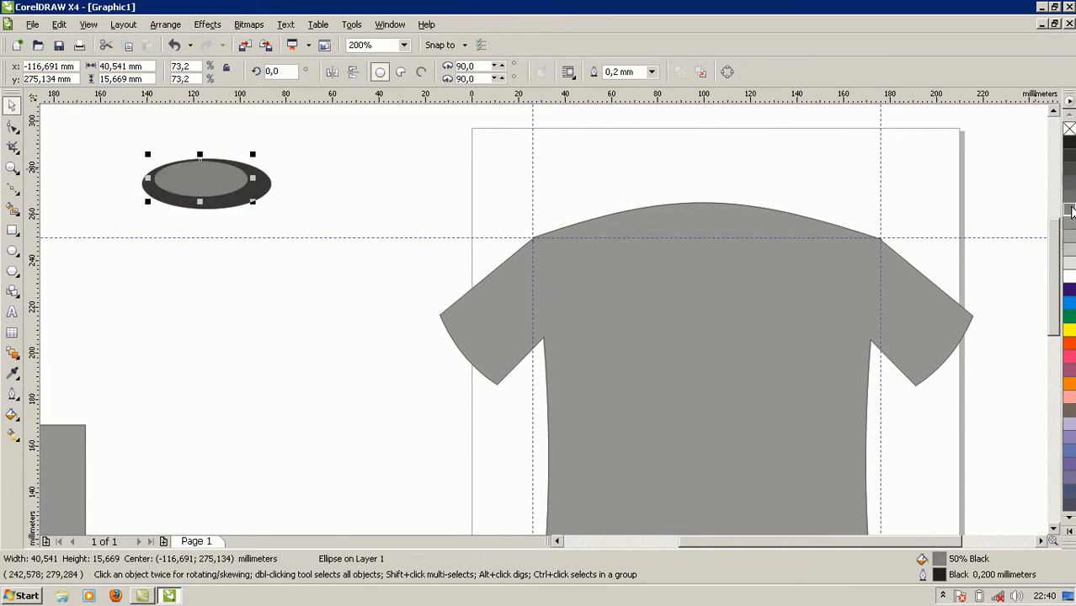
# Align the small ellipse with the large one by their top edges and horizontal centers
pyautogui.keyDown('shift'); pyautogui.click(261, 191); pyautogui.keyUp('shift')
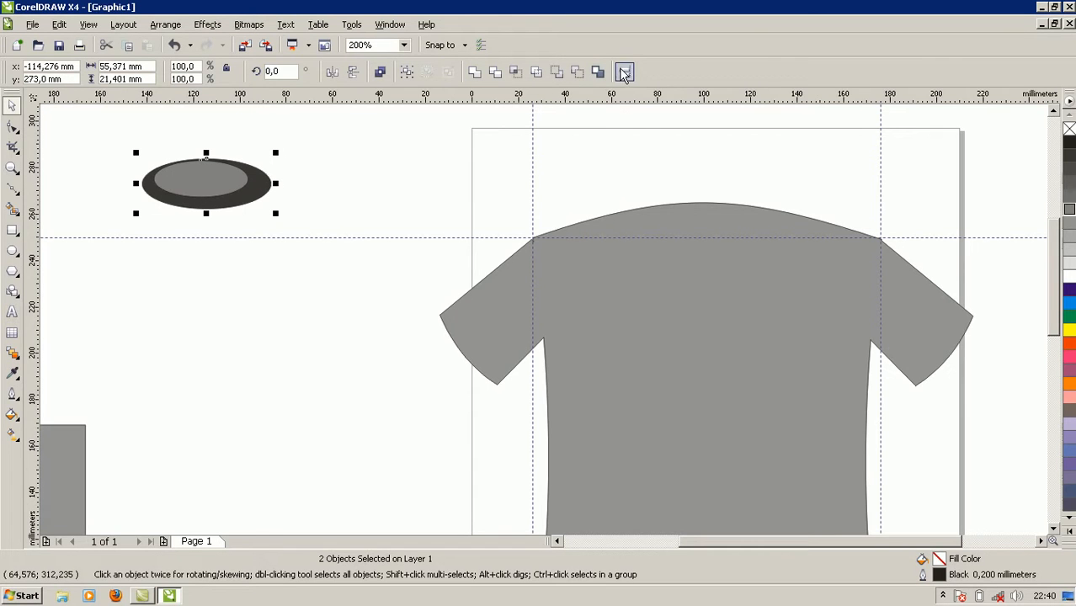
pyautogui.click(623, 75)
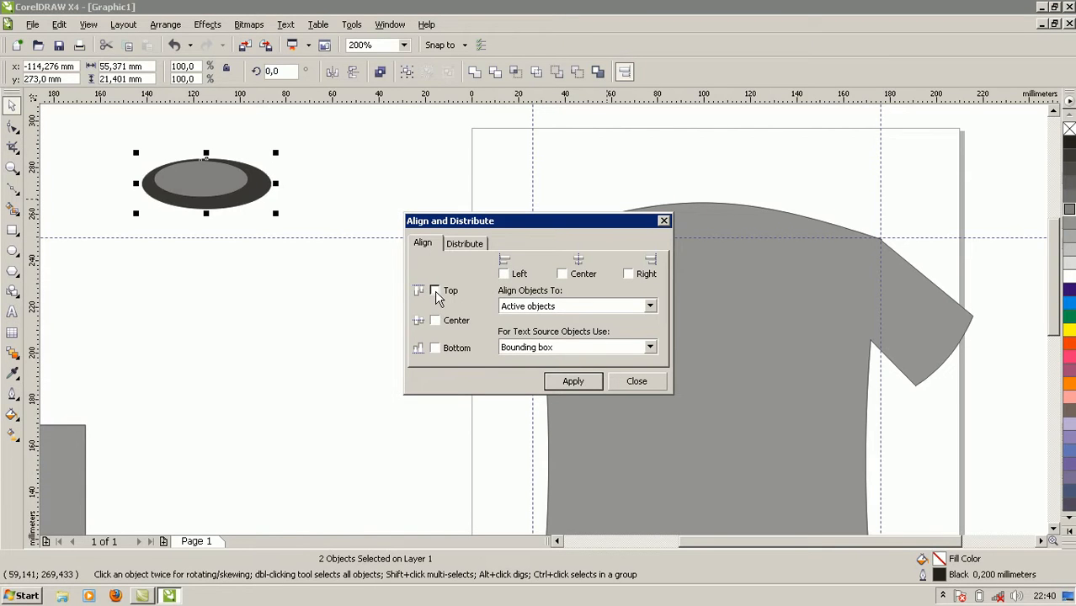
pyautogui.click(562, 274)
pyautogui.click(574, 383)
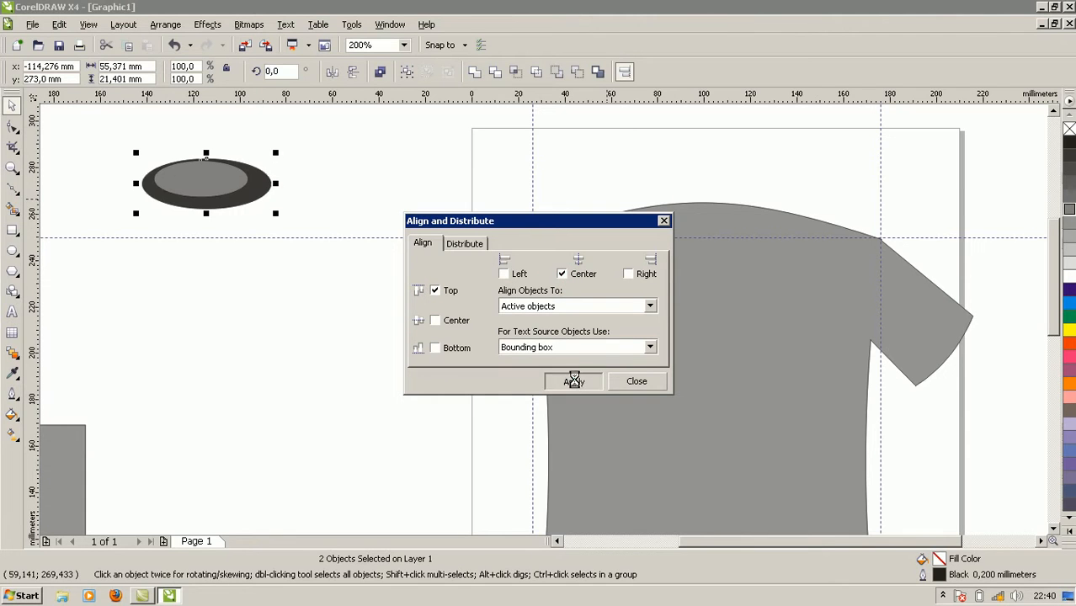
pyautogui.click(636, 381)
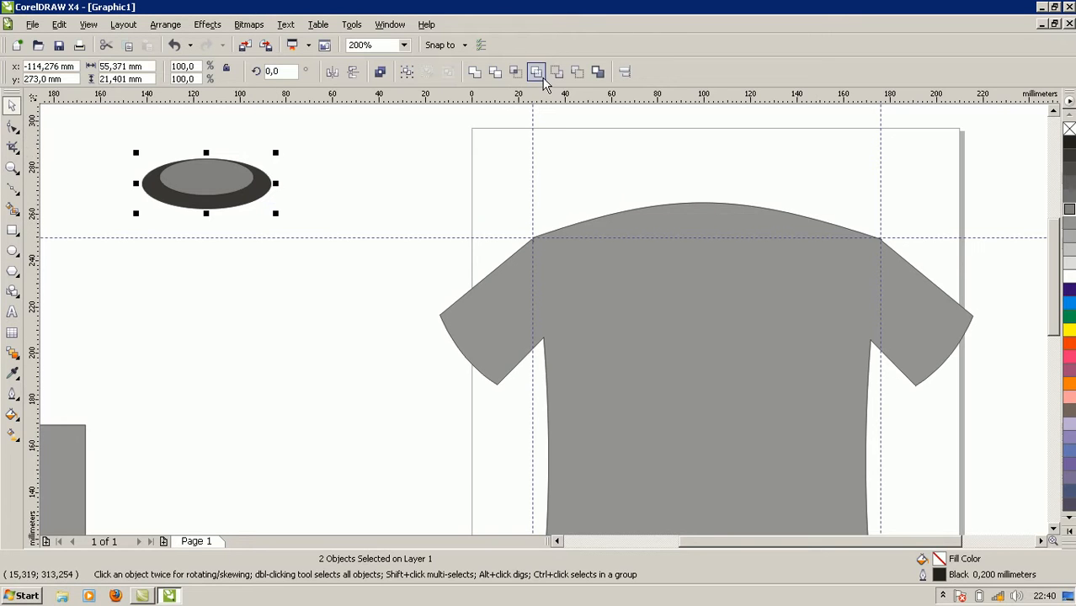
# Subtract the small ellipse from the large one to leave a dark ring, and select the ring
pyautogui.click(577, 74)
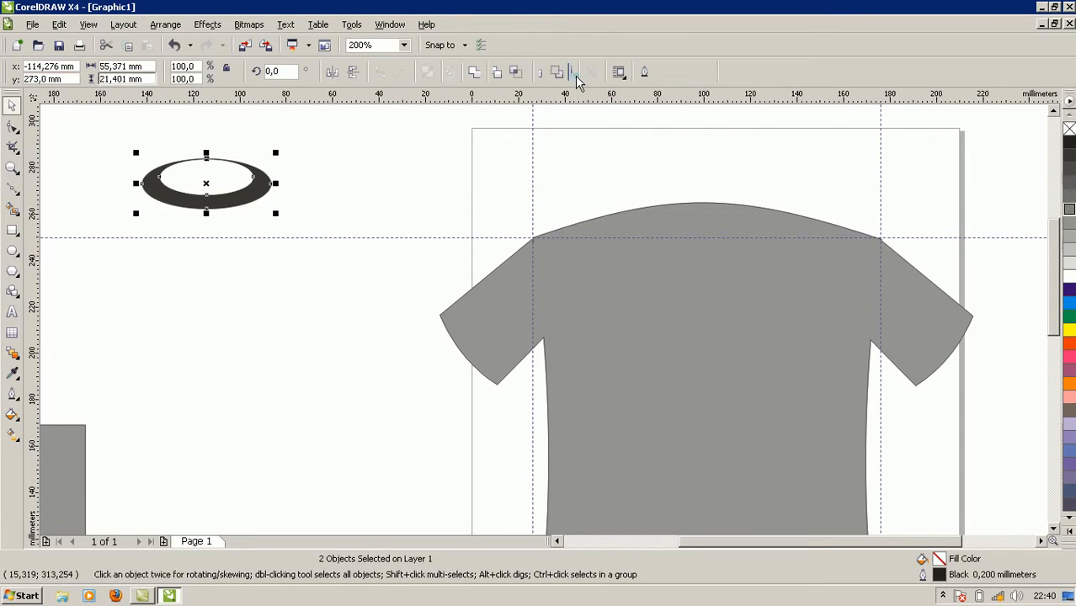
pyautogui.click(278, 250)
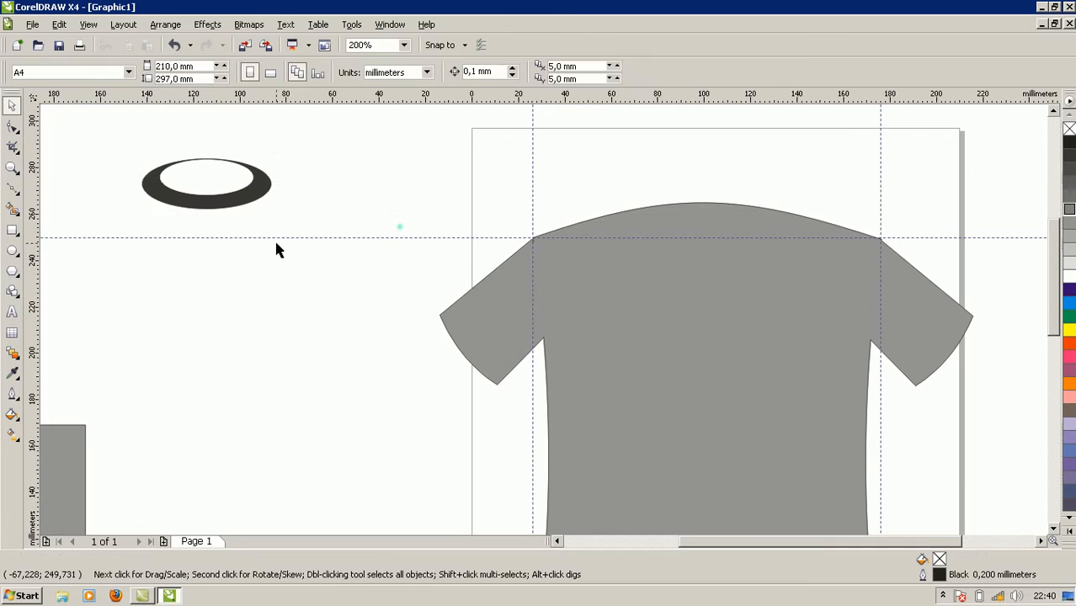
pyautogui.click(186, 206)
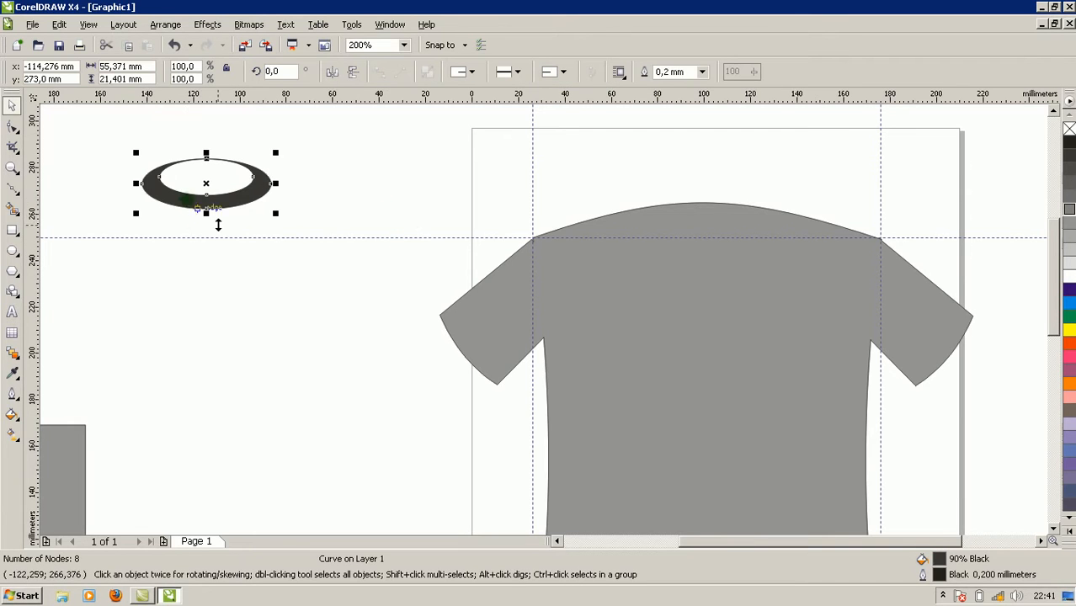
pyautogui.click(944, 596)
pyautogui.click(943, 596)
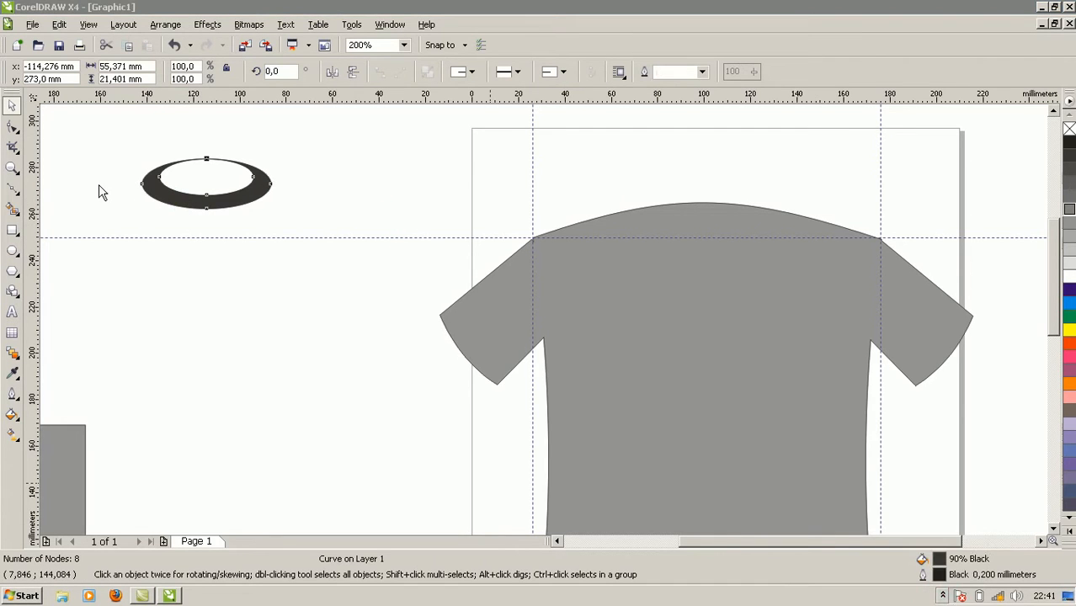
pyautogui.click(177, 202)
pyautogui.click(172, 191)
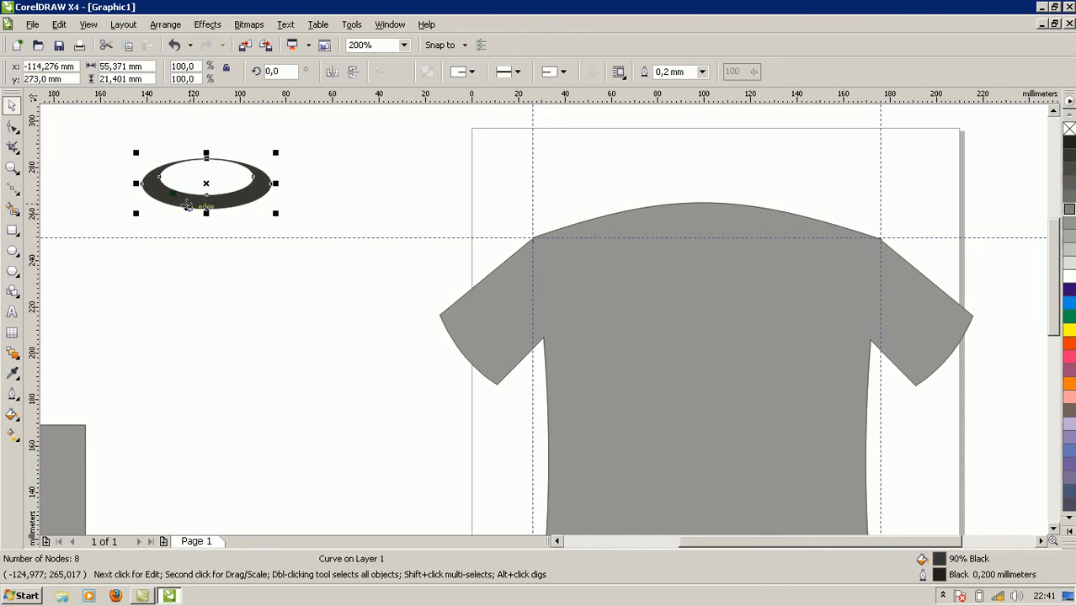
pyautogui.click(337, 202)
# Move the dark ring onto the T-shirt's neckline and align it with the shirt by top edge and horizontal center
pyautogui.click(239, 199)
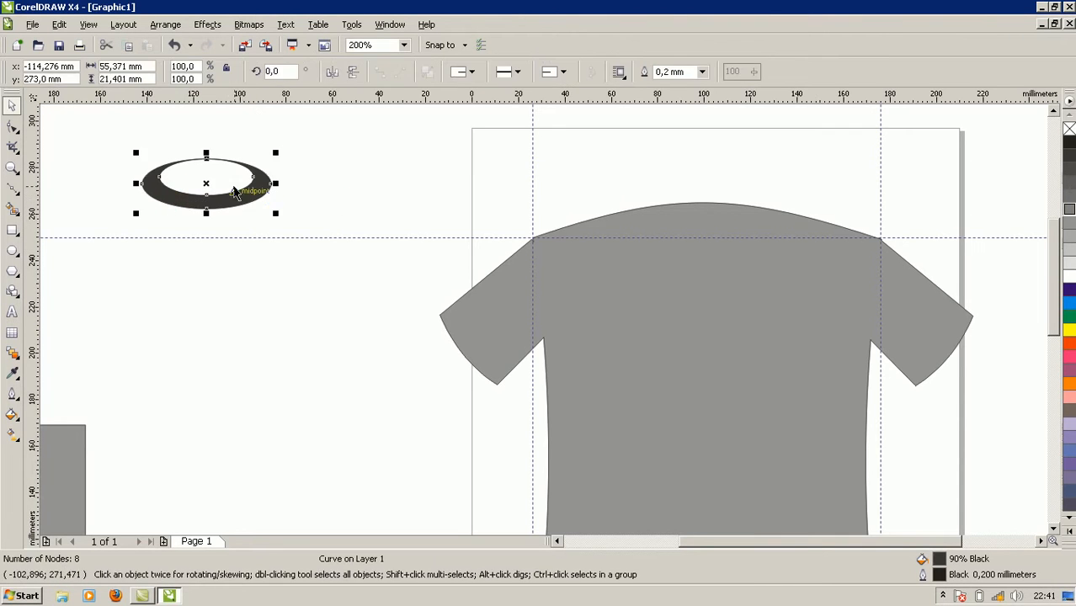
pyautogui.moveTo(235, 199); pyautogui.dragTo(723, 232)
pyautogui.keyDown('shift'); pyautogui.click(729, 310); pyautogui.keyUp('shift')
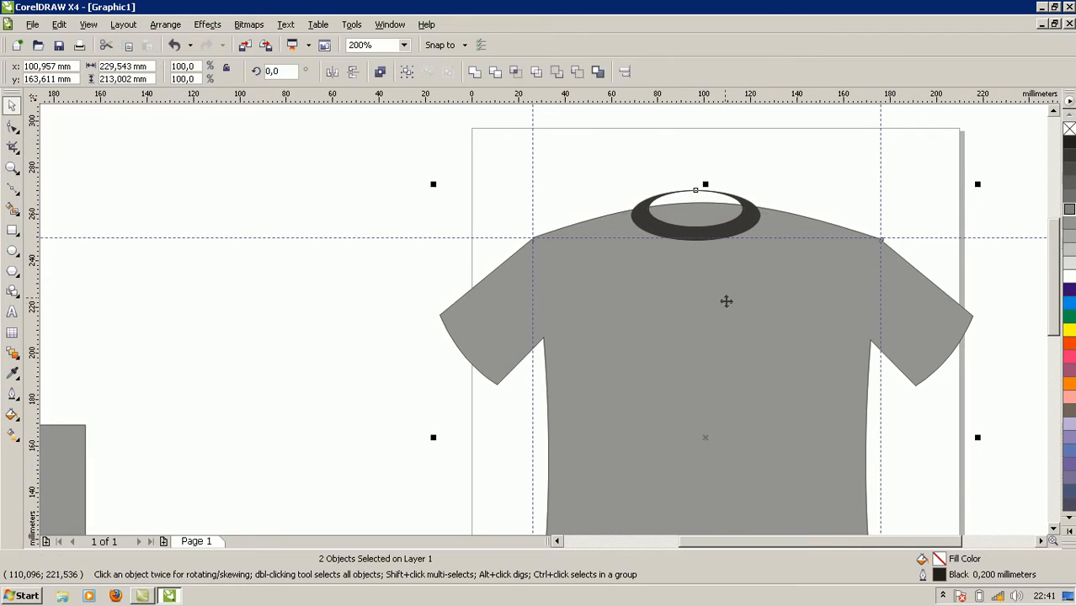
pyautogui.click(622, 73)
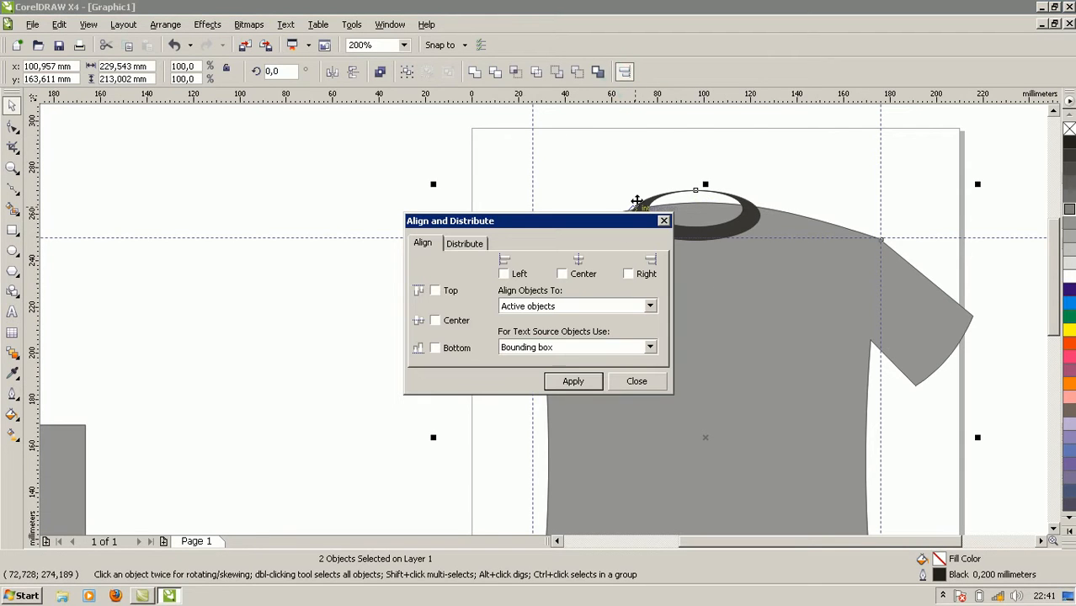
pyautogui.click(434, 290)
pyautogui.click(575, 383)
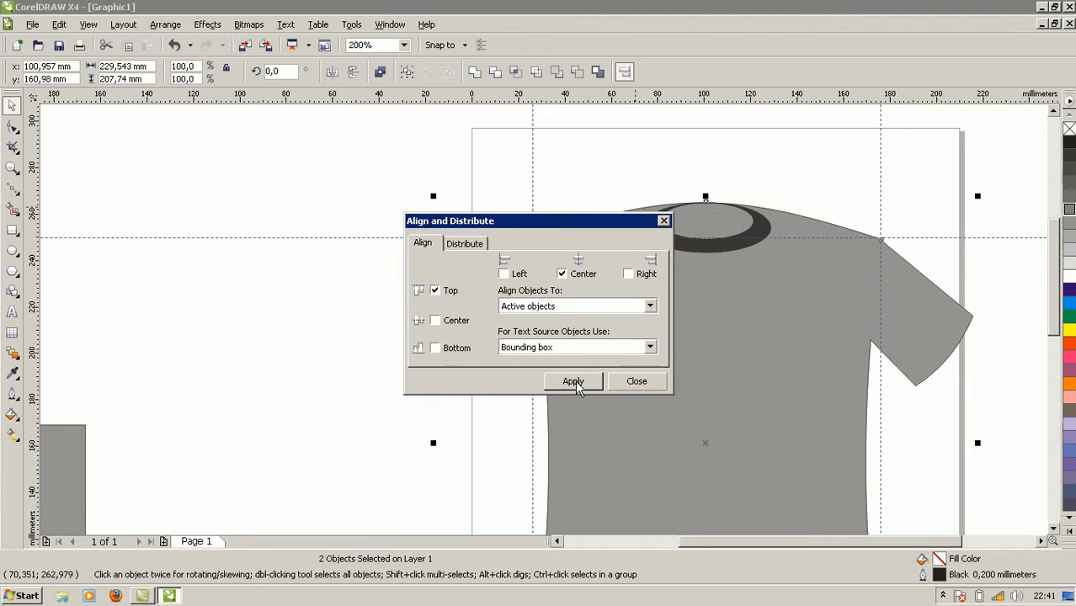
pyautogui.click(663, 222)
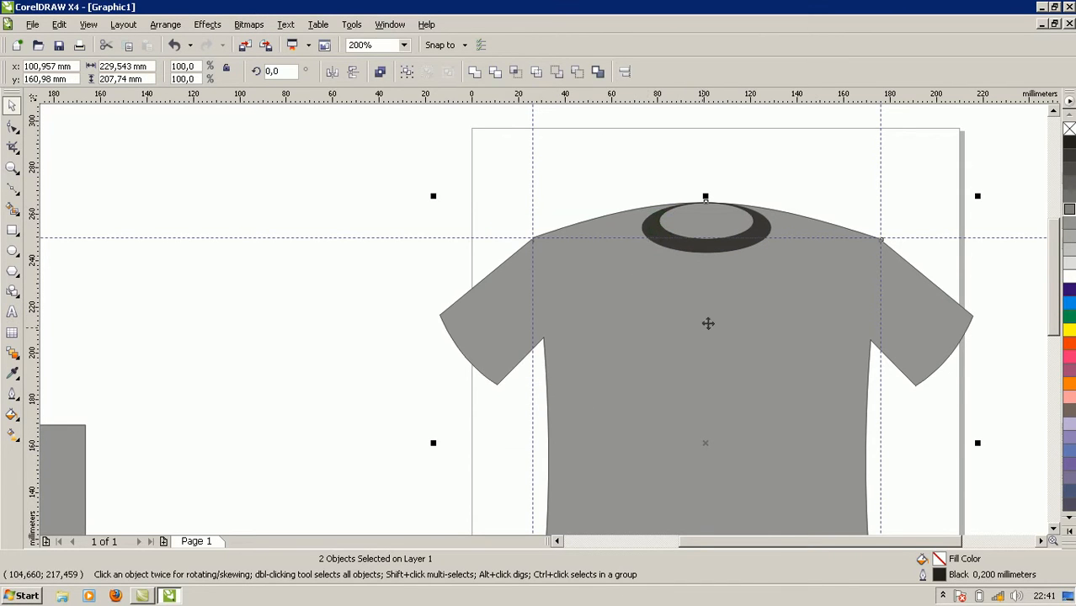
# Nudge the ring straight up until roughly its upper half extends above the T-shirt's neckline
pyautogui.click(330, 246)
pyautogui.click(699, 208)
pyautogui.press('Up')
pyautogui.press('Up')
pyautogui.press('Up')
pyautogui.press('Up')
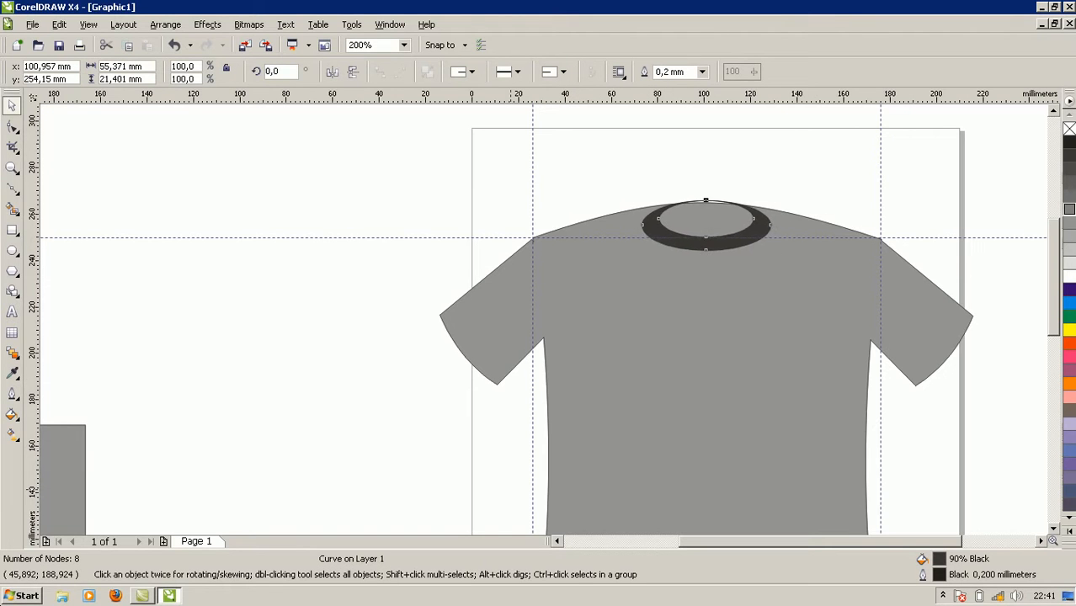
pyautogui.press('Up')
pyautogui.press('Up')
pyautogui.press('Up')
pyautogui.press('Up')
pyautogui.press('Up')
pyautogui.press('Up')
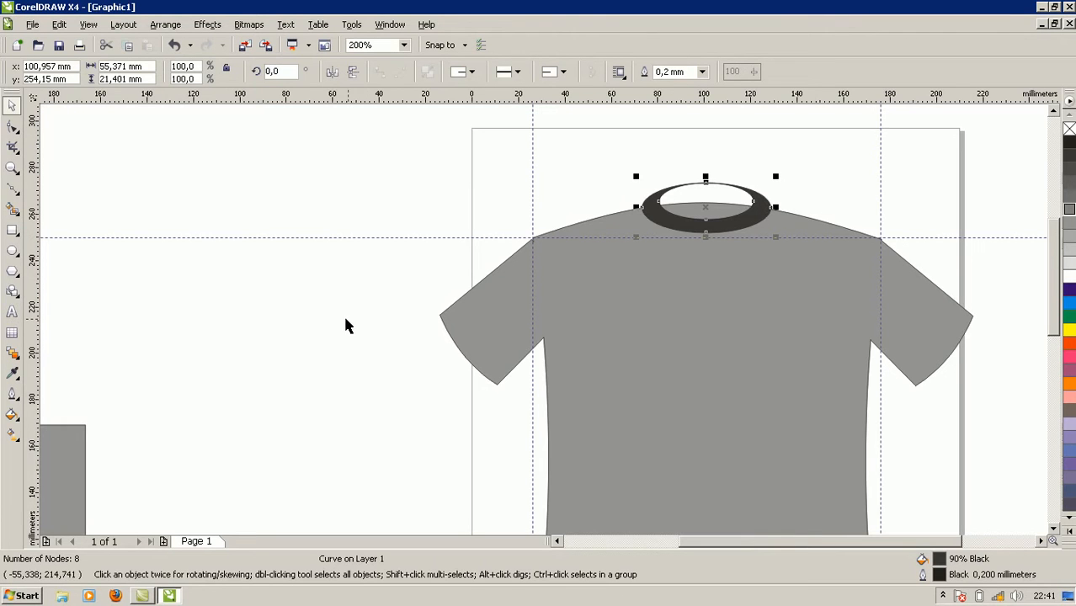
# Create an Intersect shape from the ring and the T-shirt at the neckline
pyautogui.keyDown('shift'); pyautogui.click(567, 320); pyautogui.keyUp('shift')
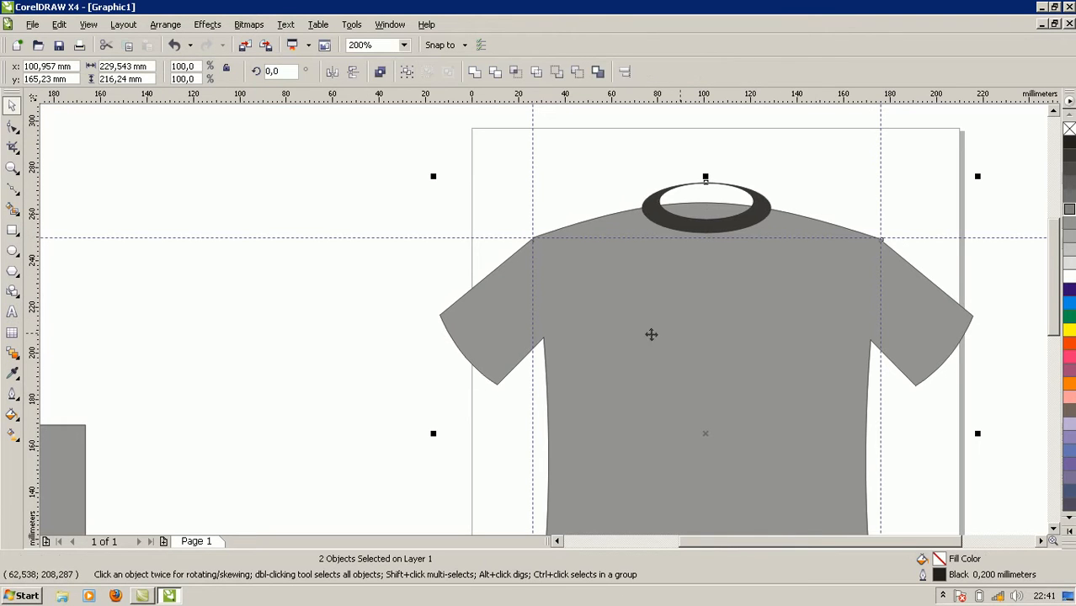
pyautogui.click(274, 225)
pyautogui.click(691, 229)
pyautogui.keyDown('shift'); pyautogui.click(566, 301); pyautogui.keyUp('shift')
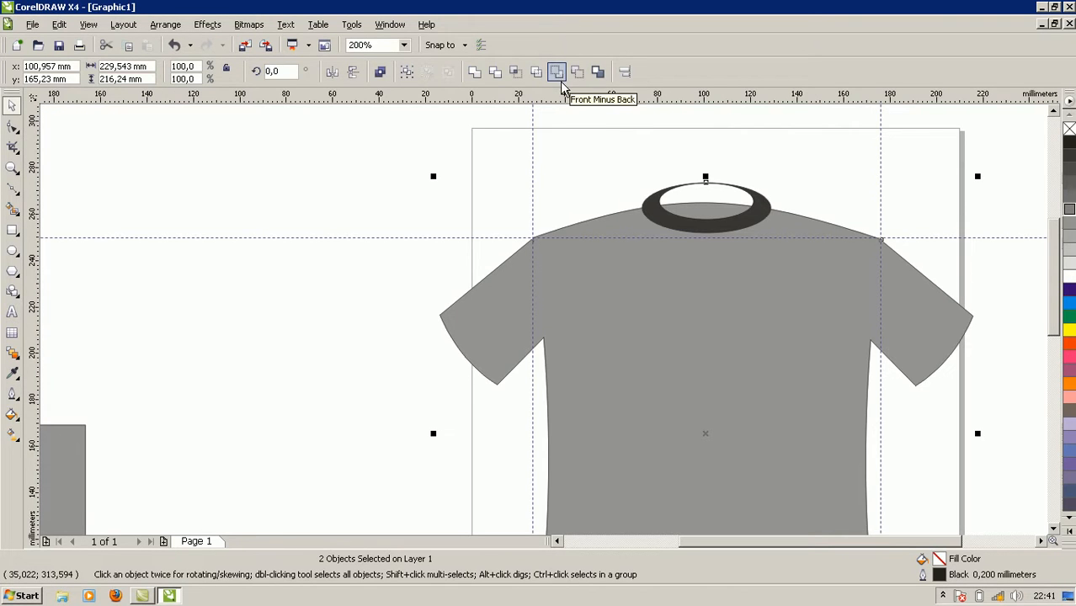
pyautogui.click(518, 74)
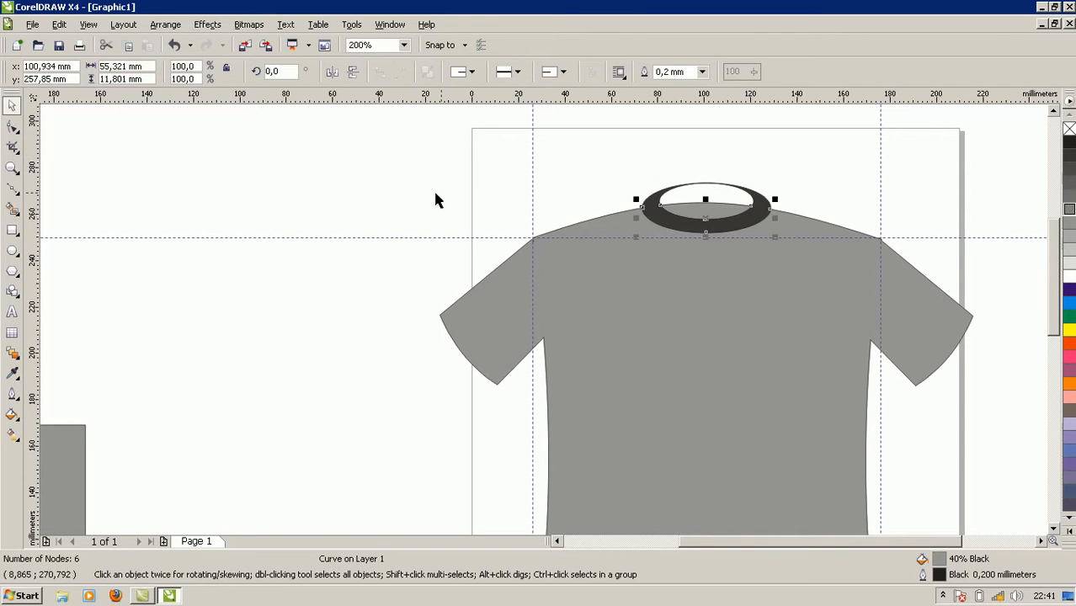
# Move the original ring to the empty area left of the page and fill the collar piece on the shirt with 90% Black
pyautogui.click(414, 193)
pyautogui.moveTo(665, 196); pyautogui.dragTo(298, 169)
pyautogui.click(695, 224)
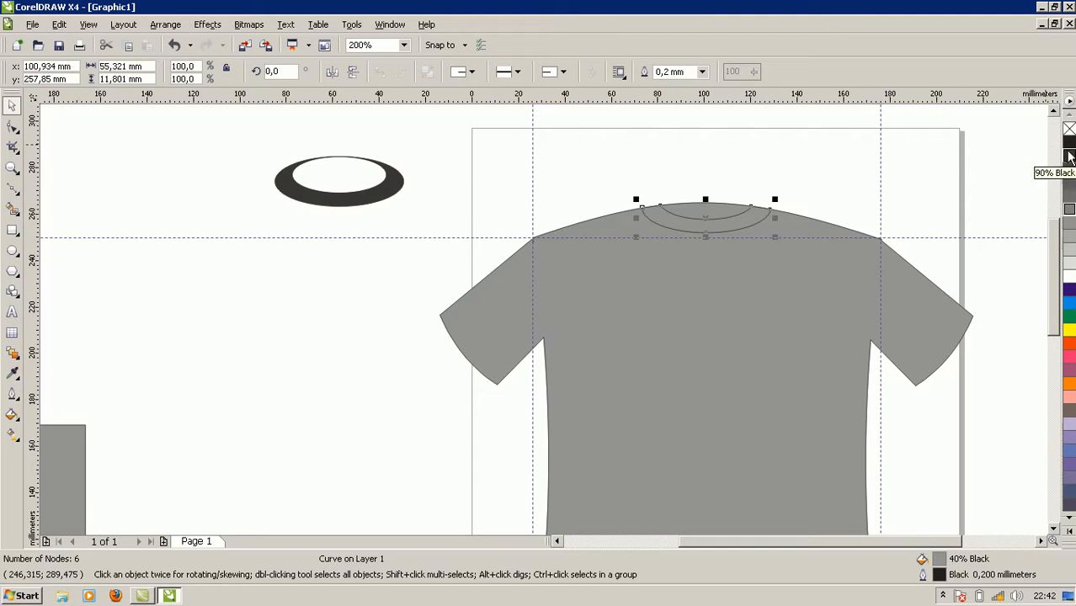
pyautogui.click(1069, 155)
pyautogui.click(811, 157)
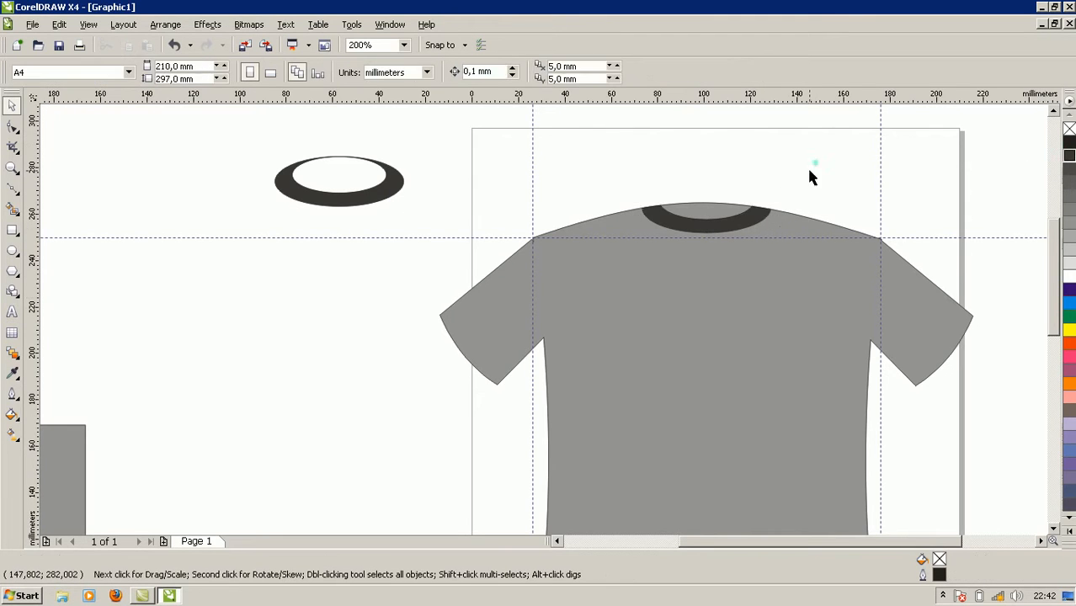
# Examine the whole T-shirt with its collar, from the neckline down to the hem
pyautogui.scroll(-1, 538, 312)
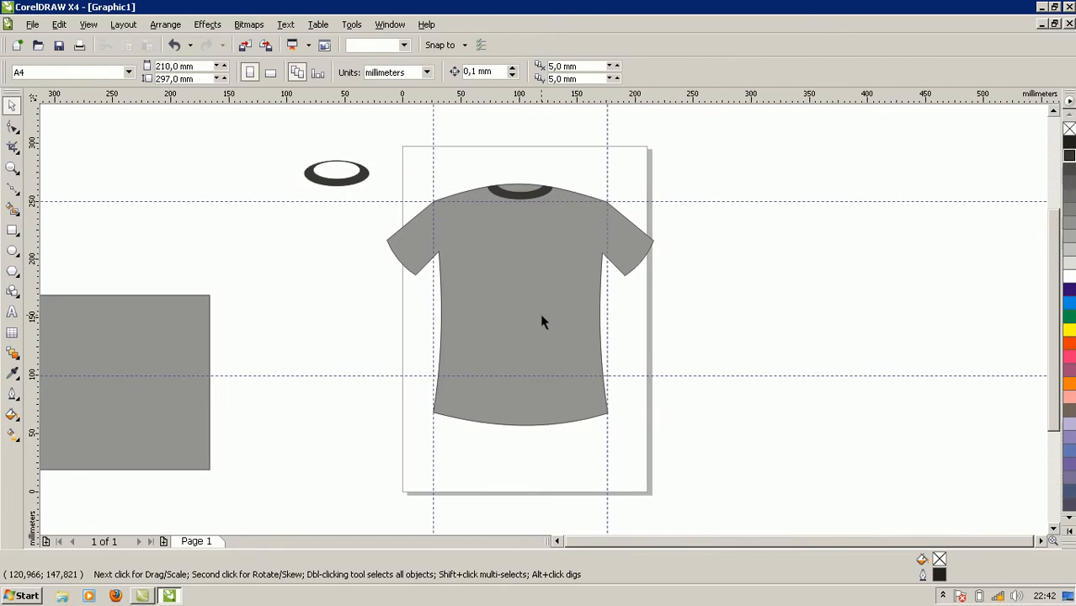
pyautogui.scroll(1, 538, 309)
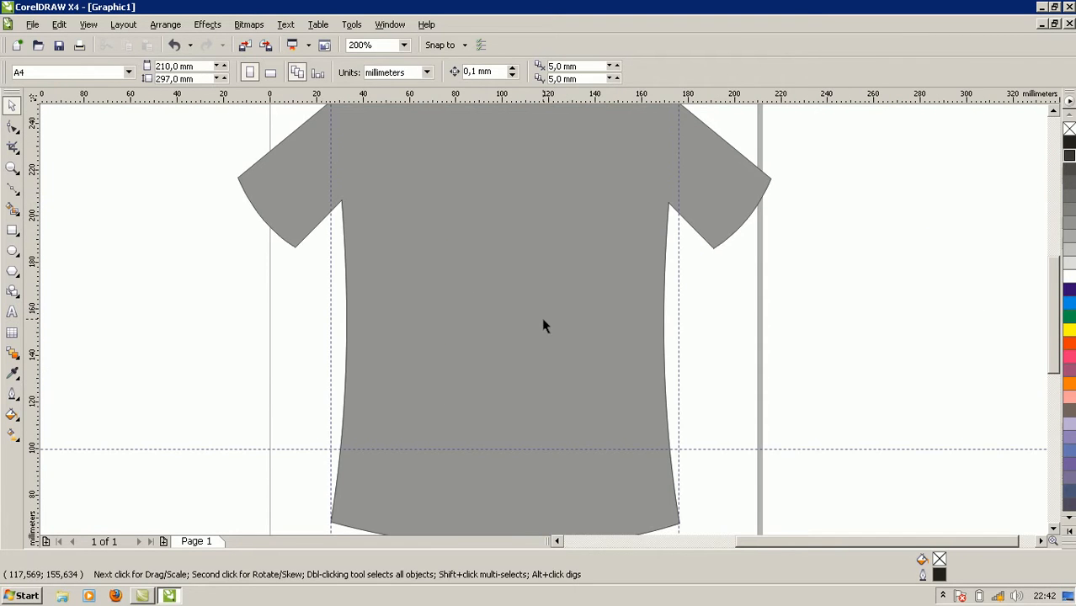
pyautogui.scroll(-1, 543, 326)
pyautogui.moveTo(1054, 379); pyautogui.dragTo(1037, 355)
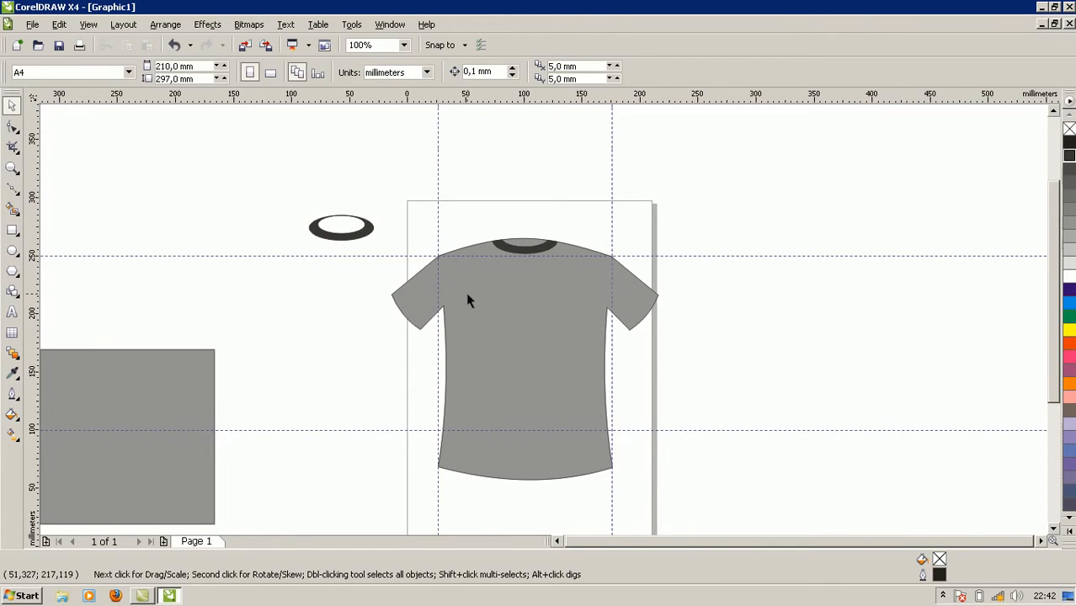
pyautogui.scroll(1, 468, 301)
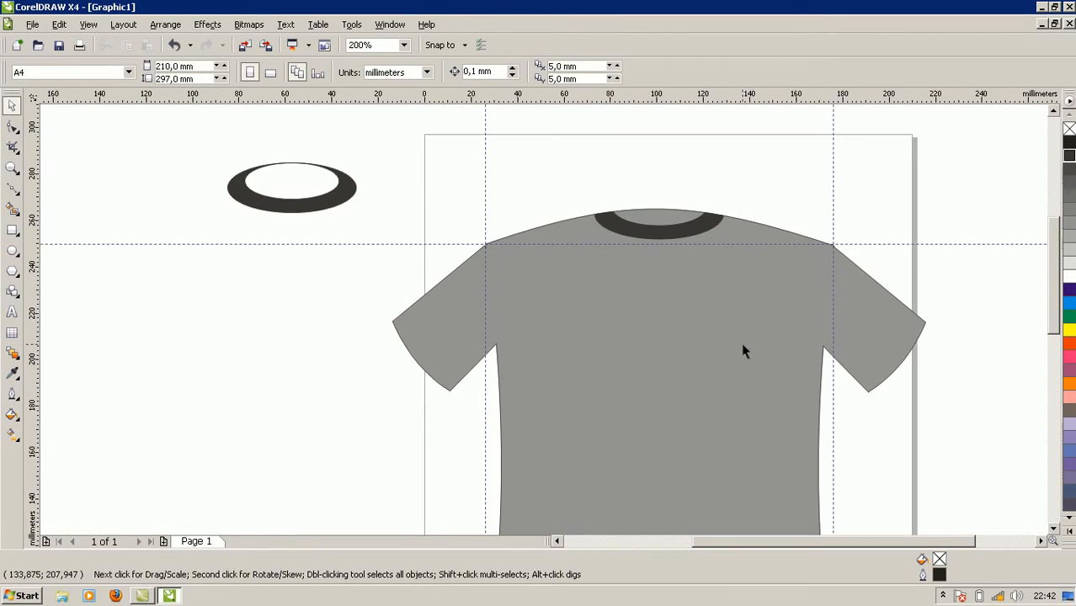
pyautogui.click(654, 211)
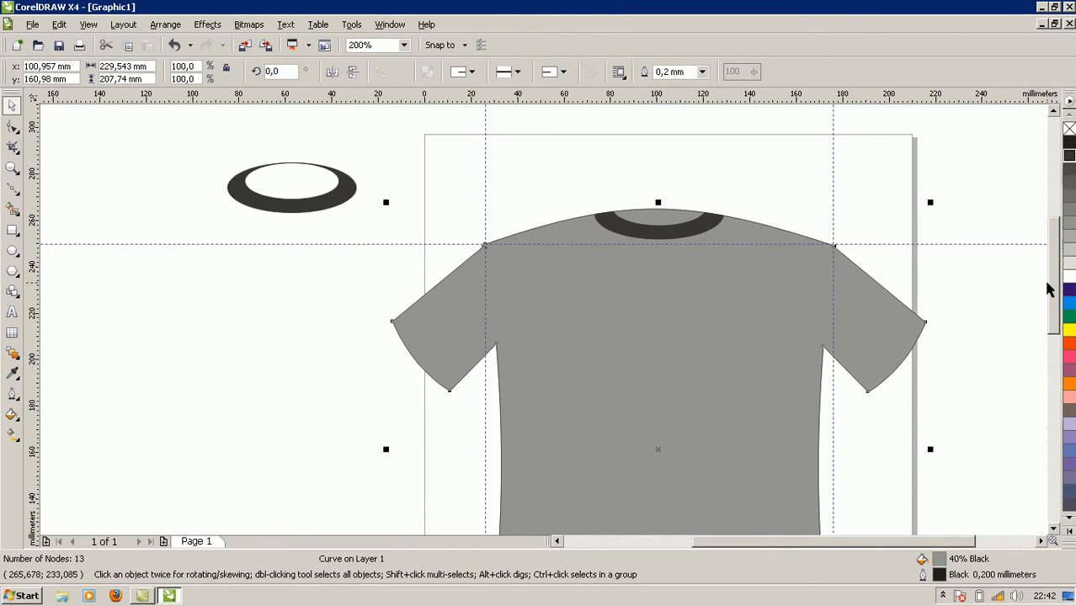
pyautogui.moveTo(1057, 292); pyautogui.dragTo(1058, 330)
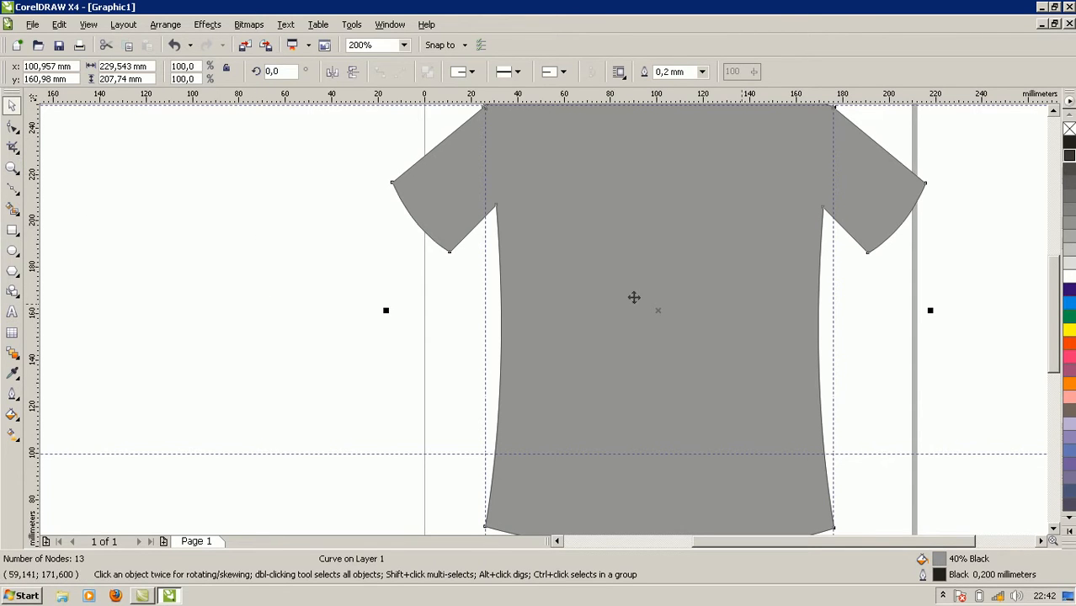
pyautogui.moveTo(1053, 343); pyautogui.dragTo(1055, 313)
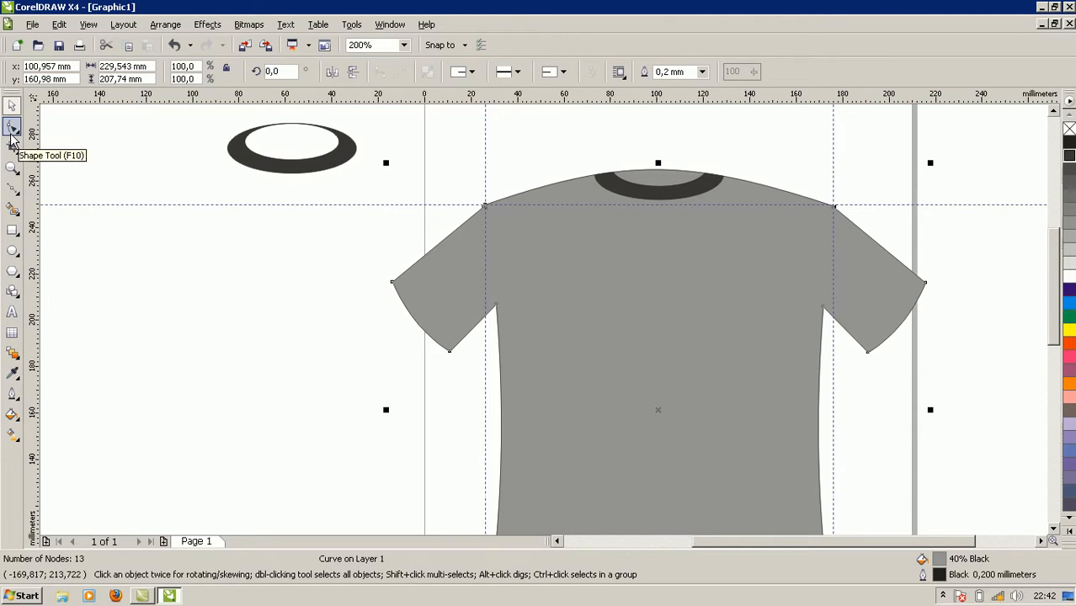
# Draw a straight line across the left sleeve, just inside its hem, from the upper to the lower sleeve edge
pyautogui.click(12, 190)
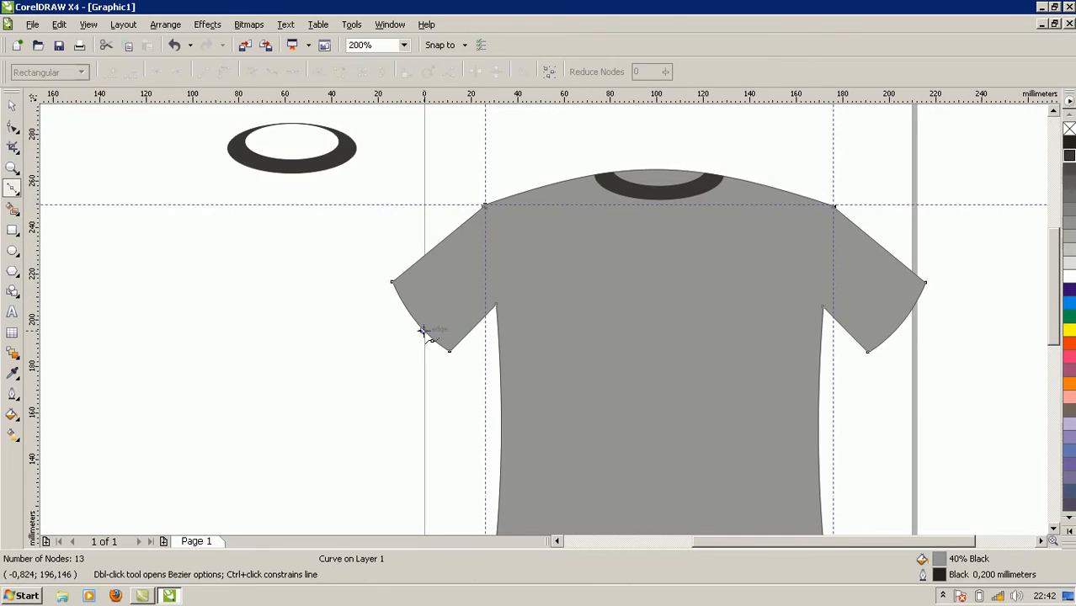
pyautogui.click(399, 276)
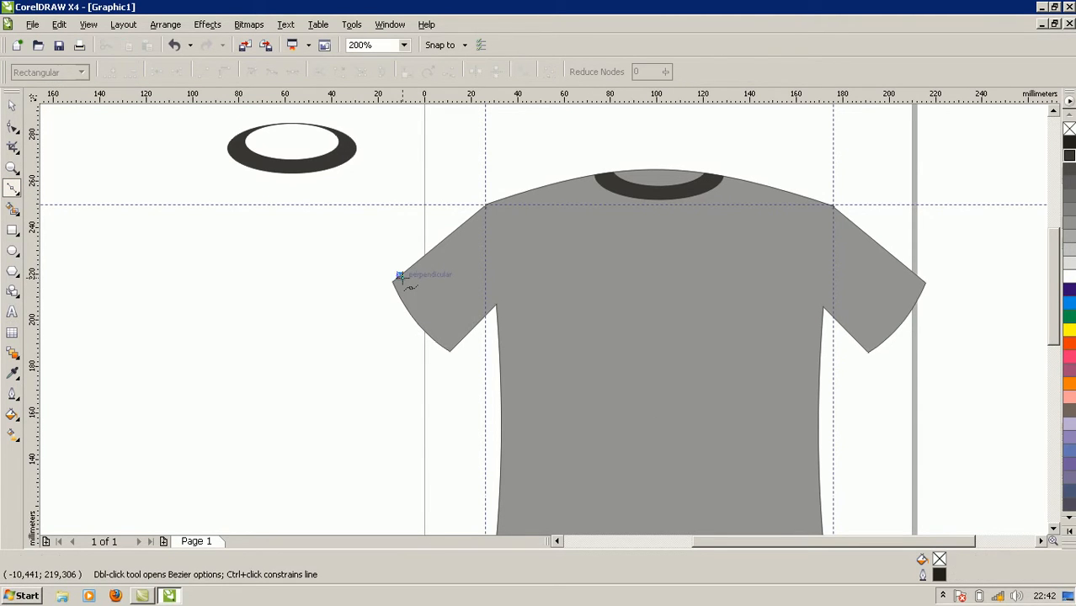
pyautogui.doubleClick(455, 345)
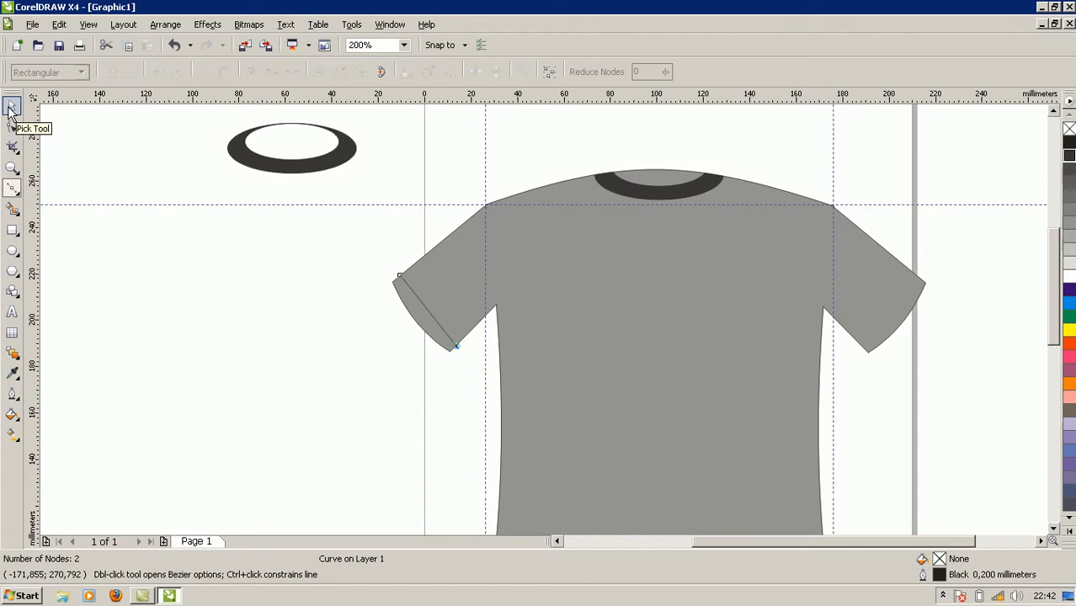
# Convert the straight line on the left sleeve to a curve and bow it so it runs parallel to the sleeve hem
pyautogui.click(12, 127)
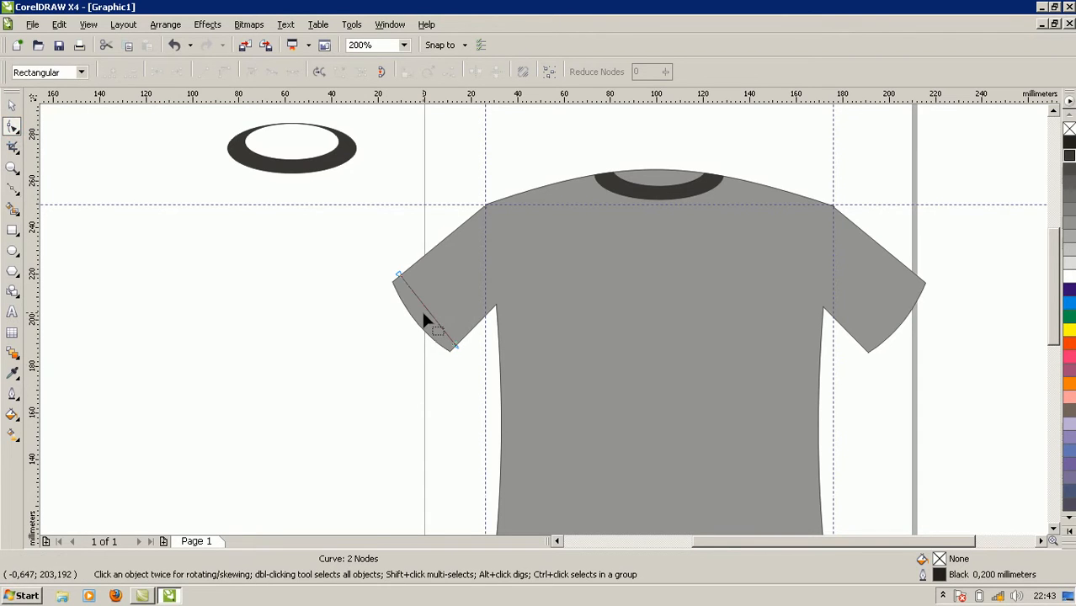
pyautogui.moveTo(426, 310); pyautogui.dragTo(425, 314)
pyautogui.click(427, 311)
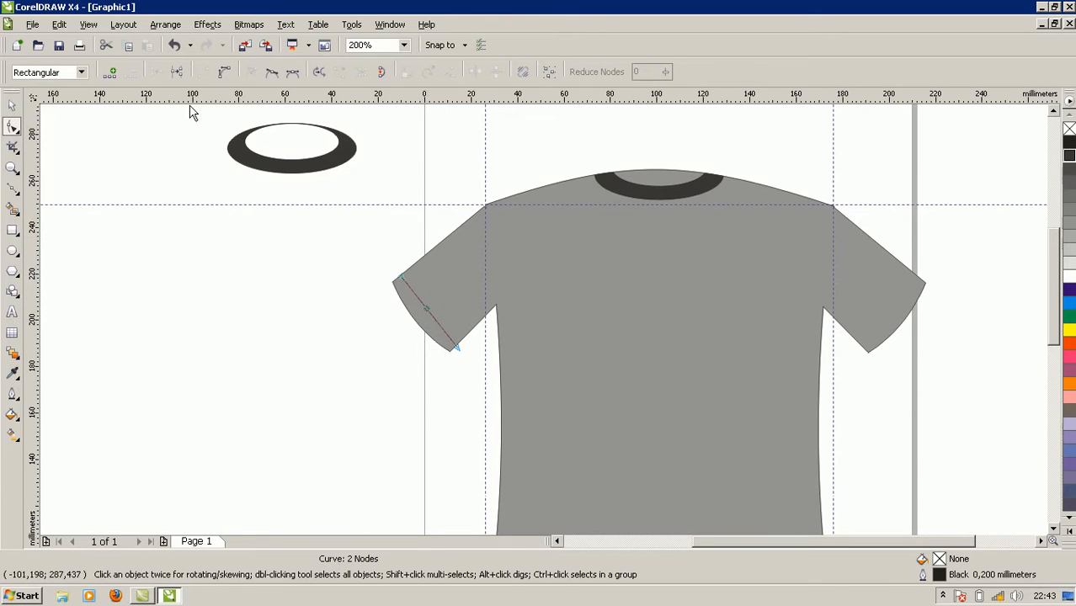
pyautogui.click(225, 74)
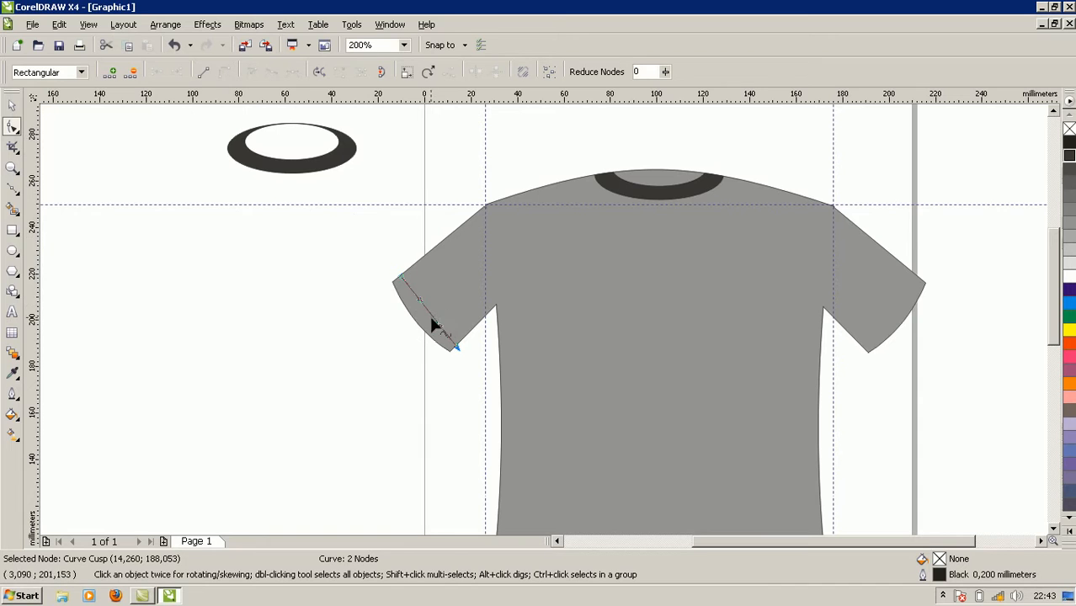
pyautogui.moveTo(428, 313); pyautogui.dragTo(426, 320)
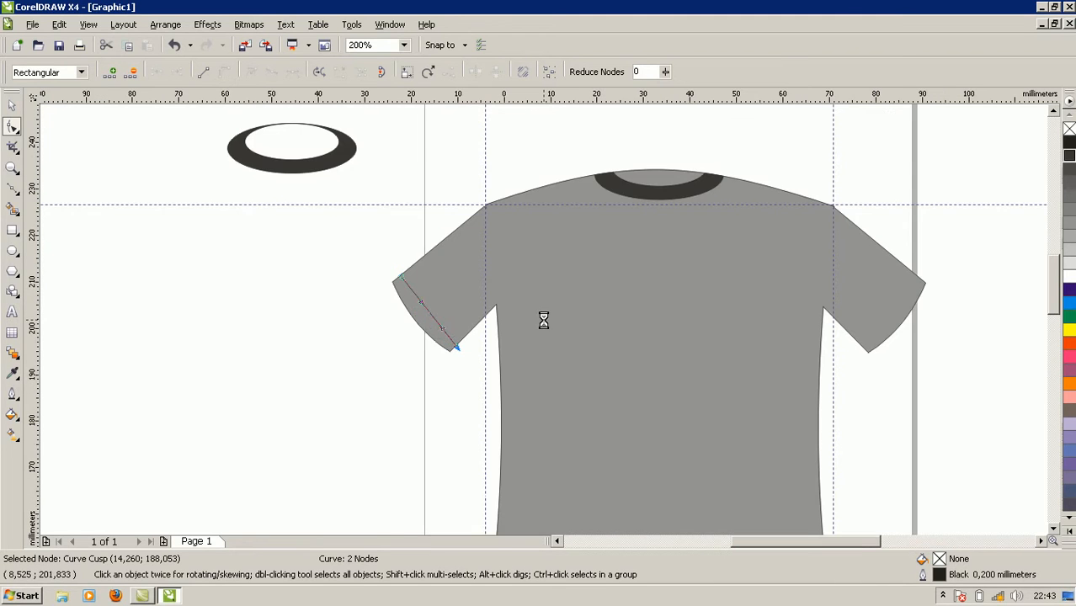
pyautogui.scroll(1, 442, 311)
pyautogui.moveTo(519, 321); pyautogui.dragTo(509, 326)
pyautogui.click(454, 367)
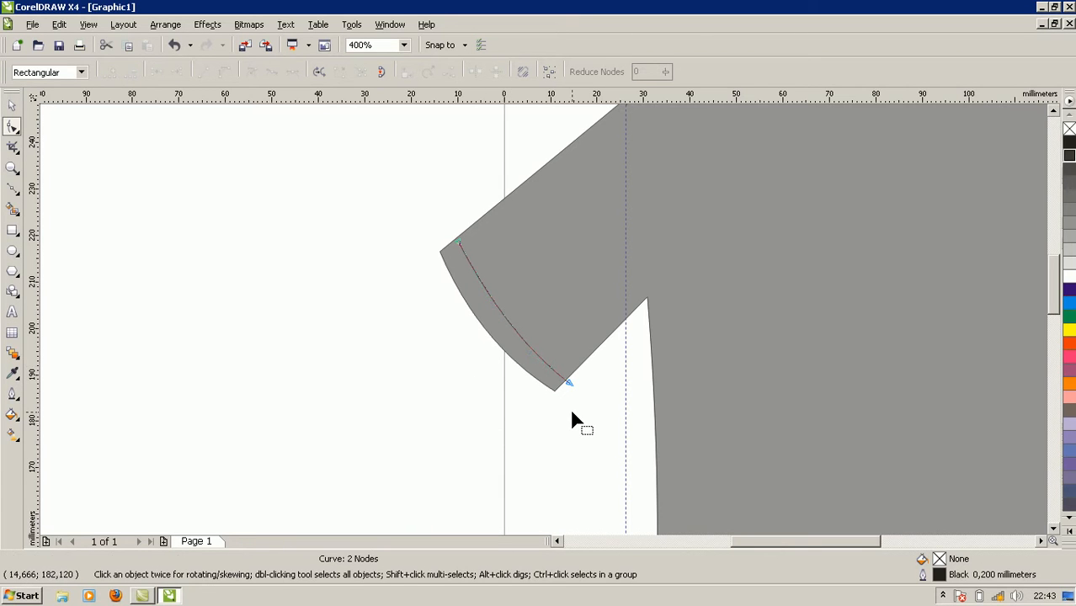
# Try to shift only the cuff curve's lower end node onto the sleeve's lower edge, and undo the change
pyautogui.moveTo(570, 386); pyautogui.dragTo(564, 381)
pyautogui.click(569, 399)
pyautogui.hotkey('ctrl', 'z')
pyautogui.press('Left')
pyautogui.press('Up')
pyautogui.press('Left')
pyautogui.press('Left')
pyautogui.press('Left')
pyautogui.press('Left')
pyautogui.press('Left')
pyautogui.press('Left')
pyautogui.press('Left')
pyautogui.press('Left')
pyautogui.press('Left')
pyautogui.press('Left')
pyautogui.press('Left')
pyautogui.press('Left')
pyautogui.press('Left')
pyautogui.press('Left')
pyautogui.press('Left')
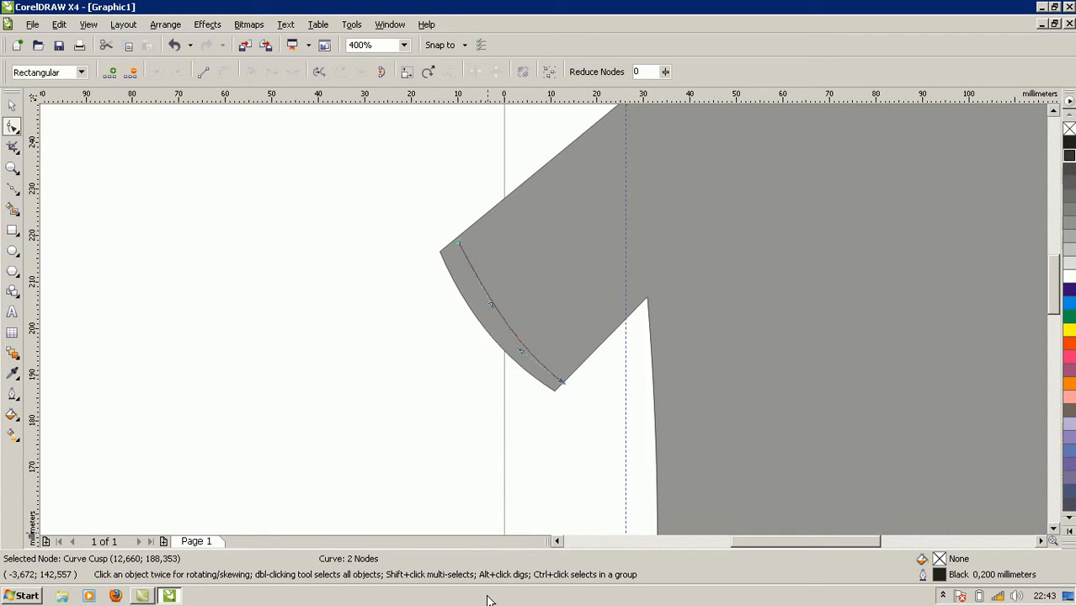
pyautogui.press('Right')
pyautogui.press('Right')
pyautogui.press('Right')
pyautogui.press('Right')
pyautogui.press('Right')
pyautogui.press('Right')
pyautogui.press('Right')
pyautogui.press('Right')
pyautogui.press('Right')
pyautogui.press('Right')
pyautogui.press('Right')
pyautogui.press('Right')
pyautogui.press('Right')
pyautogui.press('Right')
pyautogui.press('Right')
pyautogui.click(440, 368)
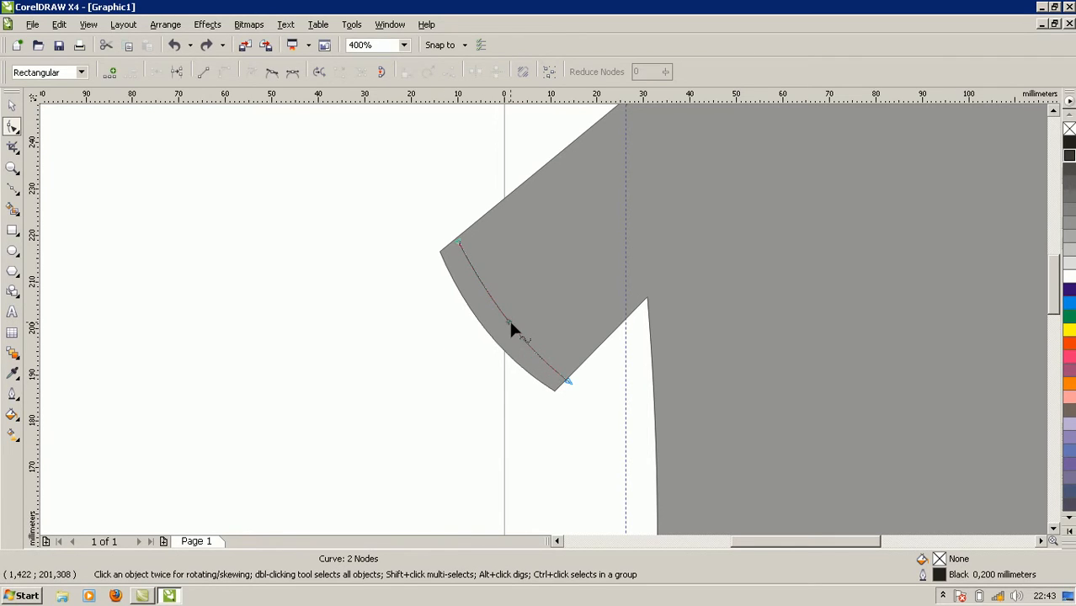
# Nudge the whole cuff curve left and slightly up until both ends meet the left sleeve's edges
pyautogui.click(11, 104)
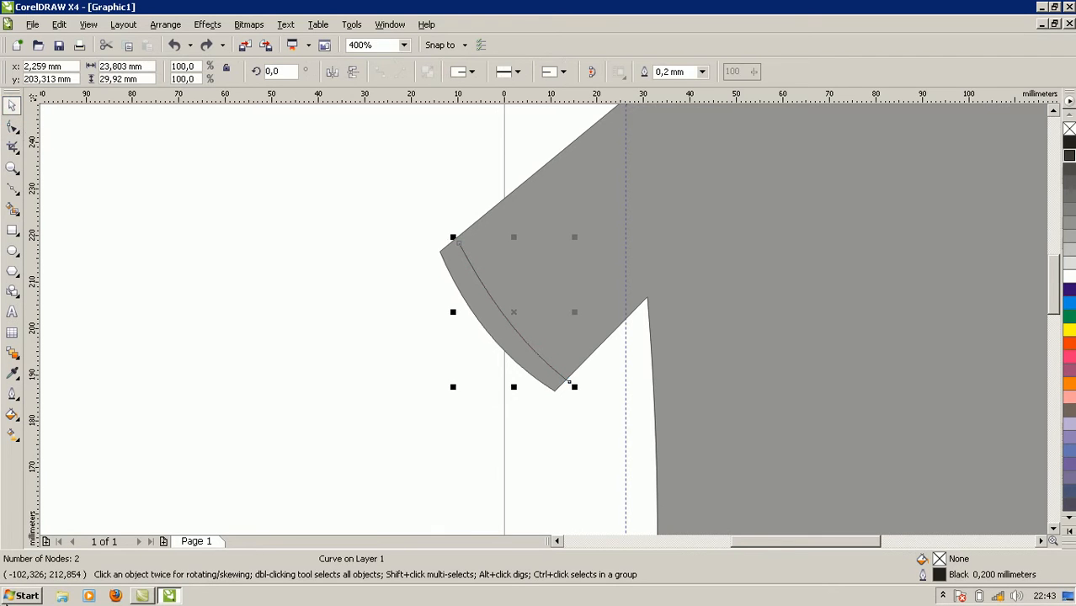
pyautogui.press('Left')
pyautogui.press('Left')
pyautogui.press('Left')
pyautogui.press('Left')
pyautogui.press('Left')
pyautogui.press('Left')
pyautogui.press('Left')
pyautogui.press('Left')
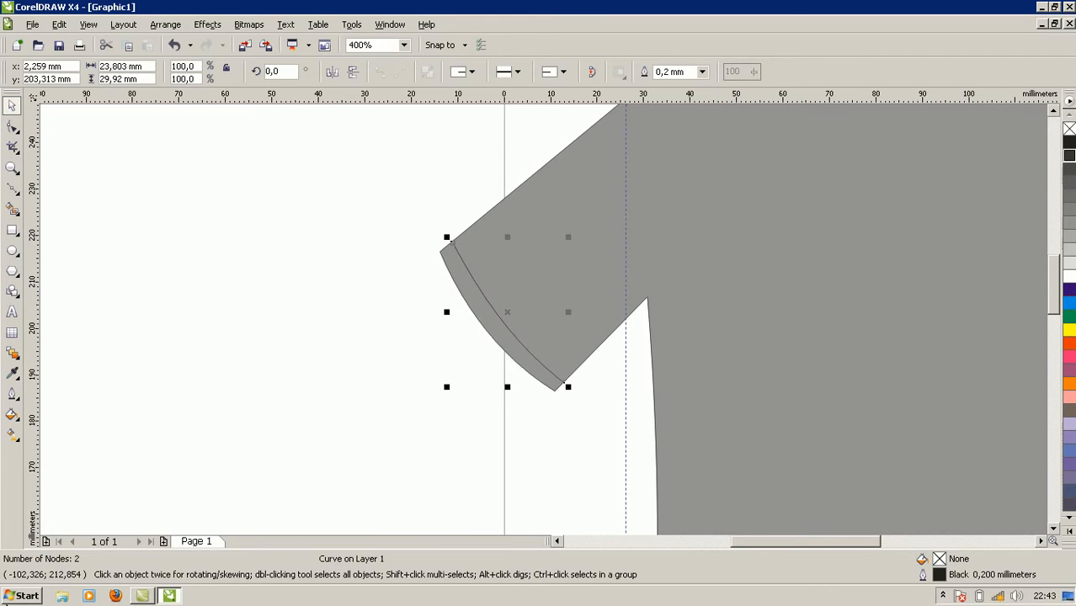
pyautogui.press('Right')
pyautogui.press('Up')
pyautogui.press('Up')
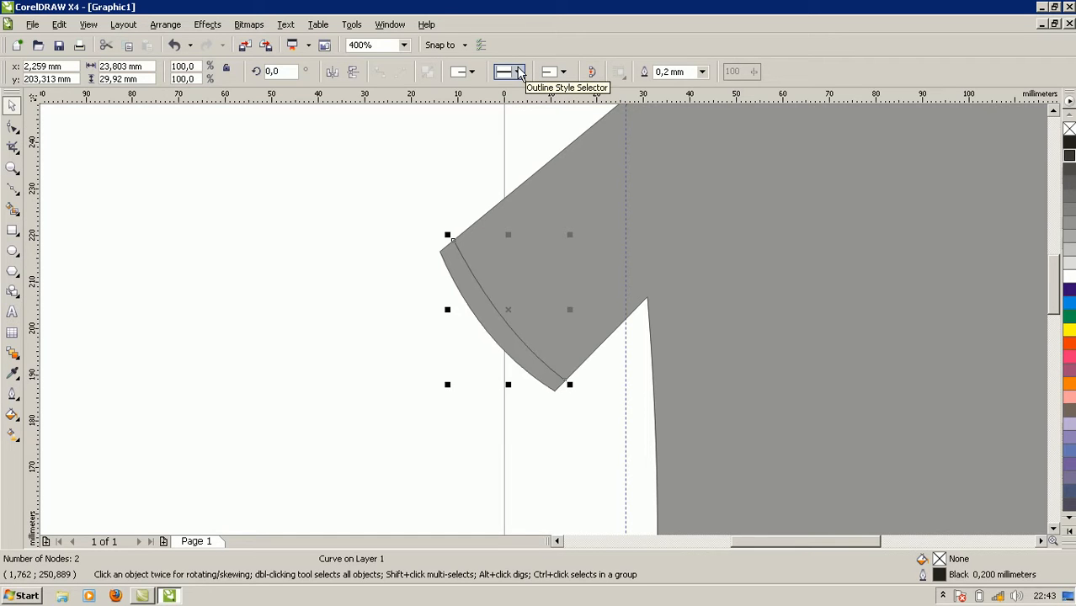
# Try several dash patterns for the outline of the left cuff curve
pyautogui.click(520, 72)
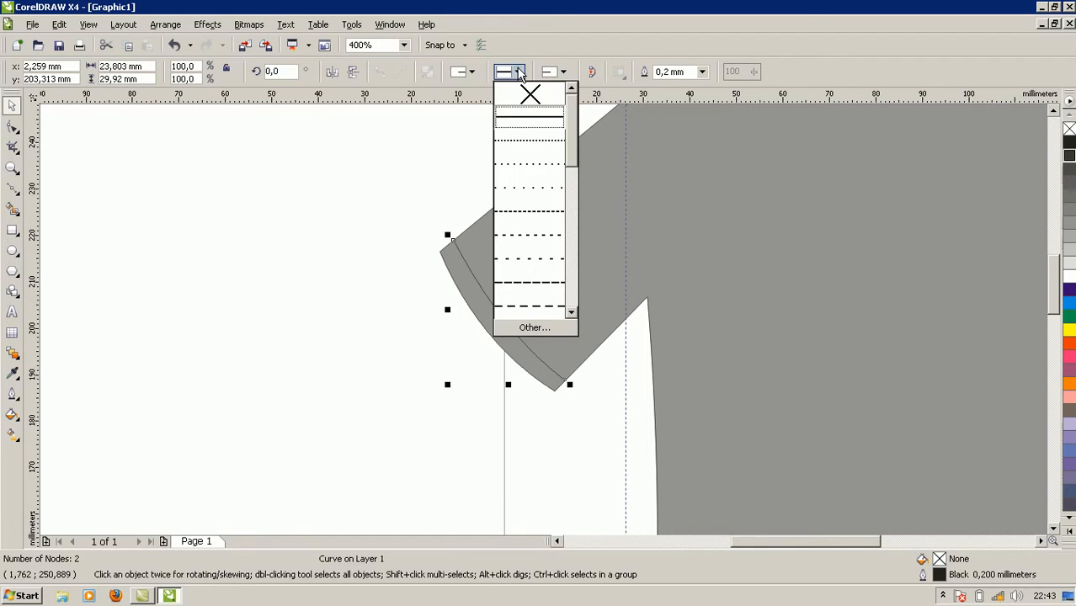
pyautogui.click(535, 277)
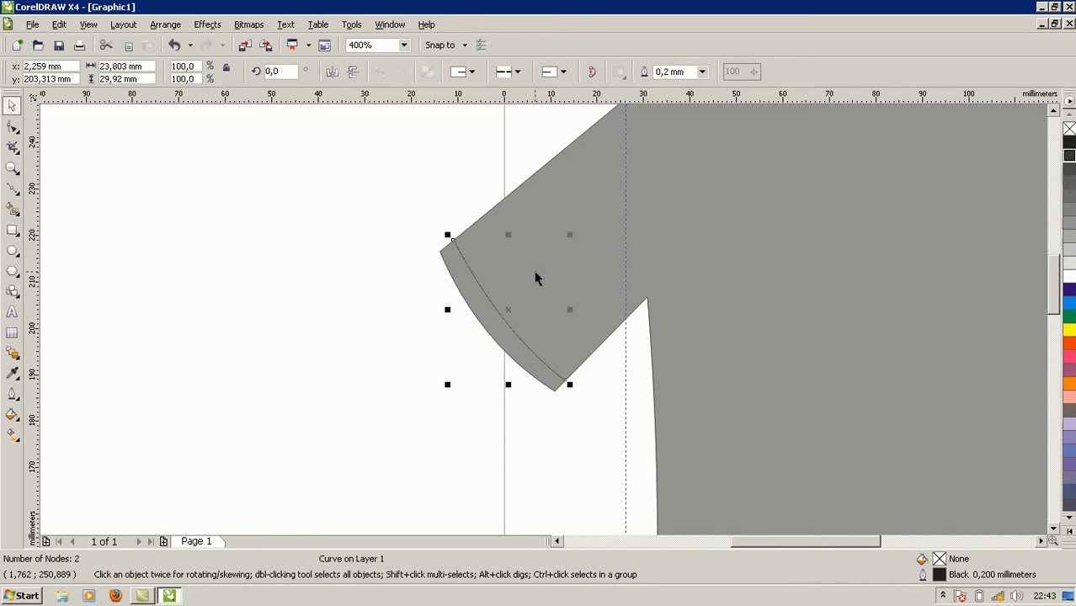
pyautogui.click(518, 73)
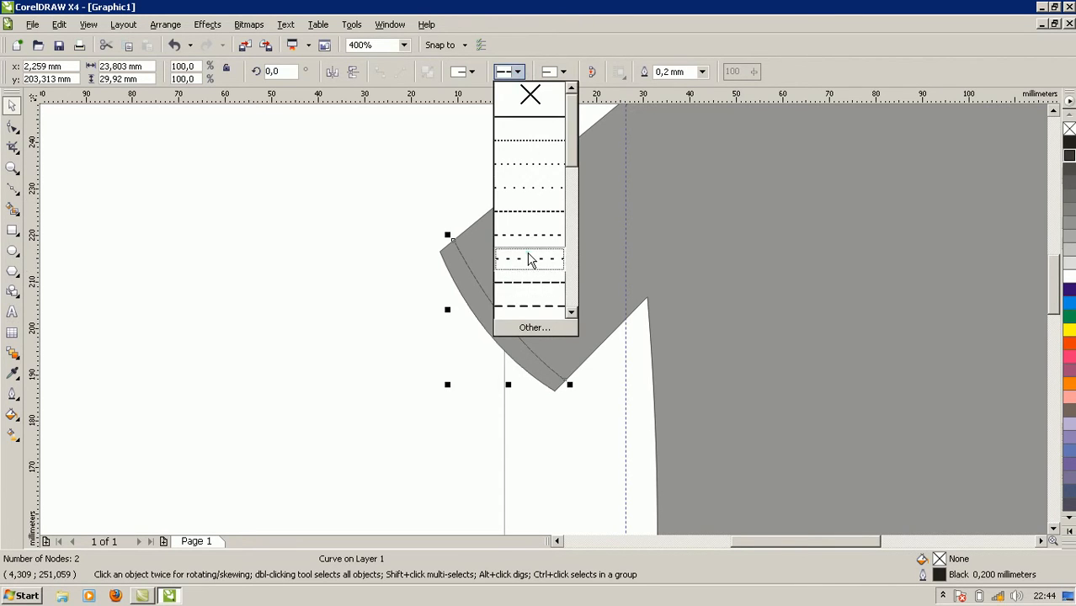
pyautogui.click(530, 257)
pyautogui.click(515, 72)
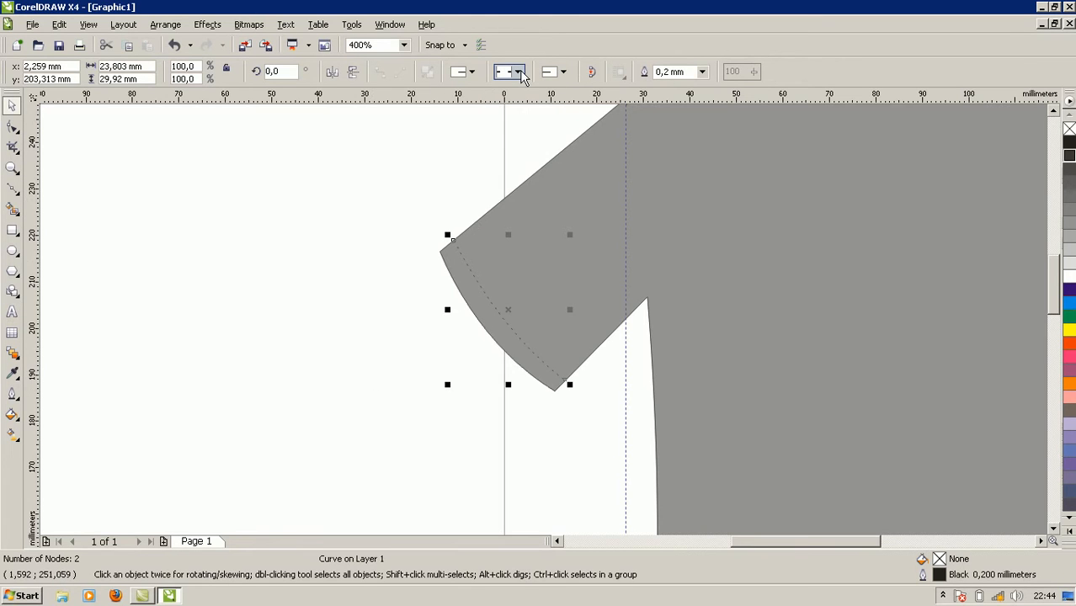
pyautogui.click(520, 218)
# Give the left cuff curve an evenly spaced long-dash outline style, like a seam
pyautogui.click(516, 72)
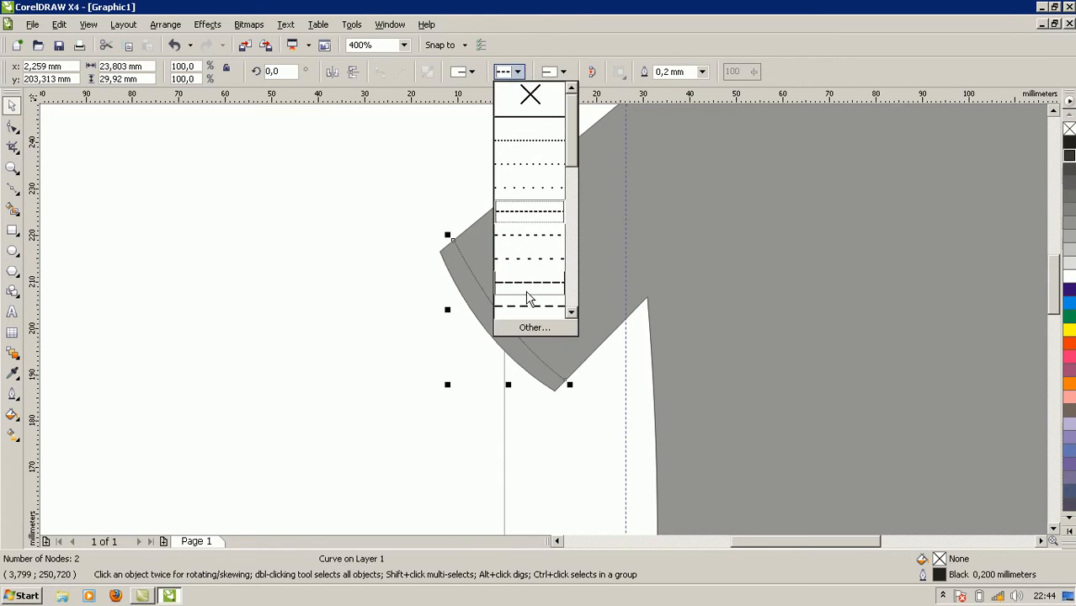
pyautogui.click(529, 306)
pyautogui.click(386, 391)
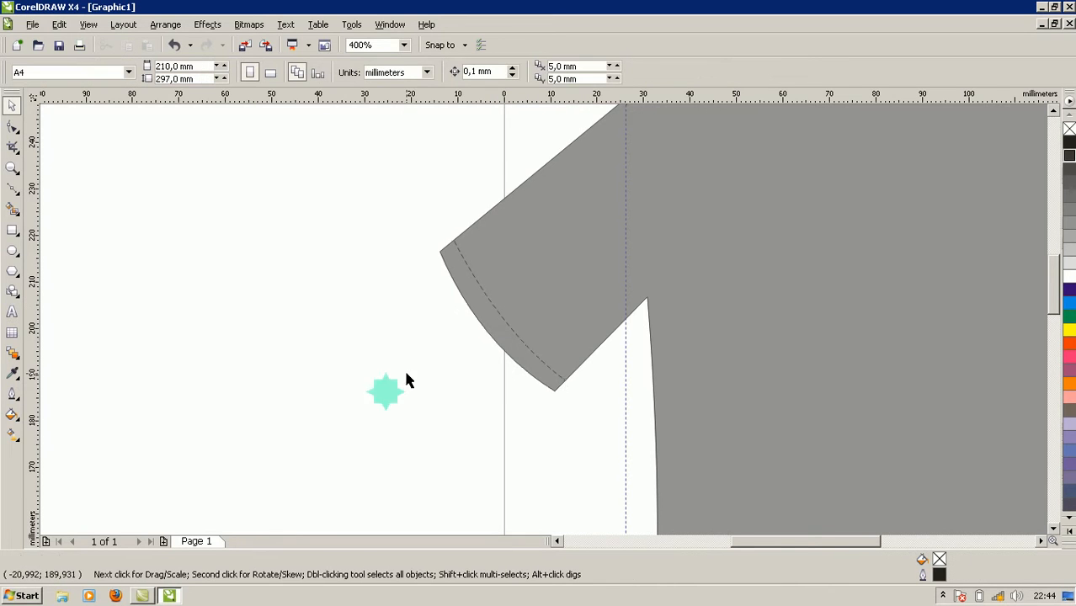
# Copy the dashed cuff curve, mirror the copy horizontally and place it just inside the right sleeve's hem
pyautogui.click(558, 379)
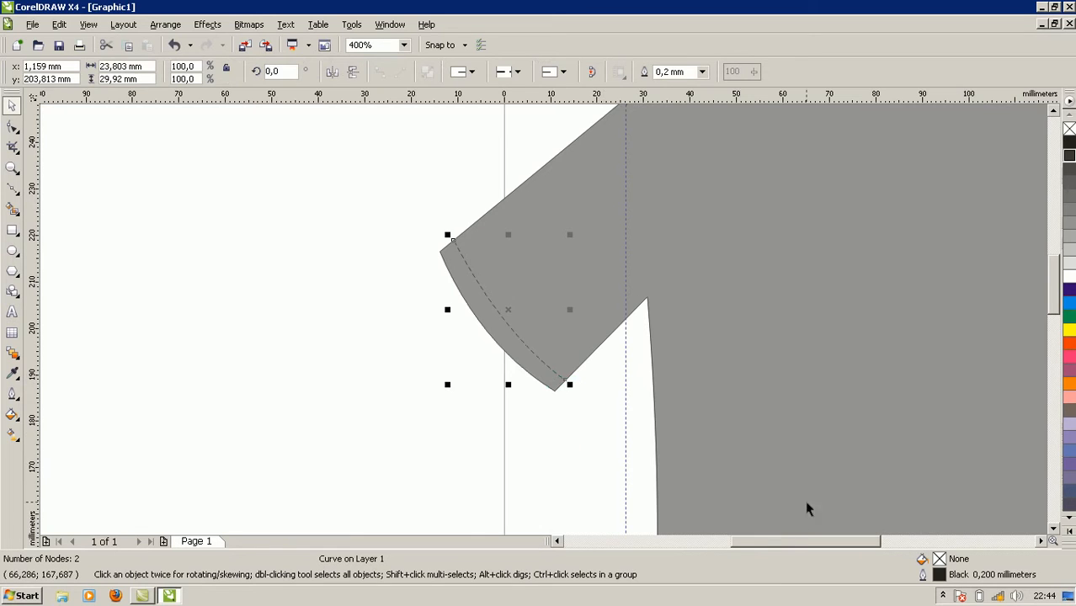
pyautogui.click(790, 542)
pyautogui.moveTo(791, 543); pyautogui.dragTo(823, 547)
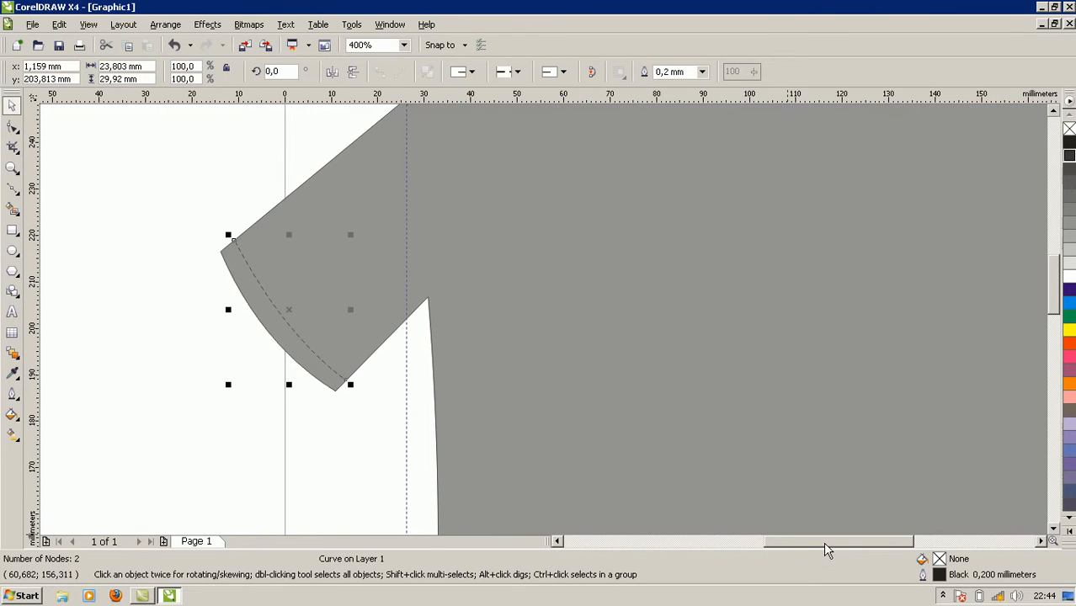
pyautogui.scroll(-1, 348, 293)
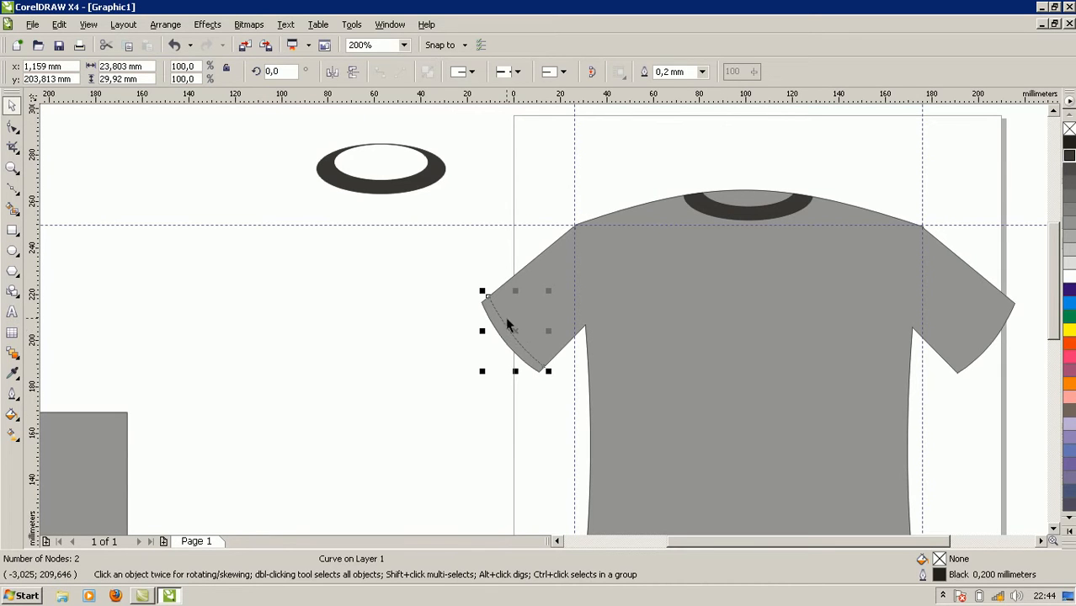
pyautogui.moveTo(515, 318); pyautogui.dragTo(820, 297)
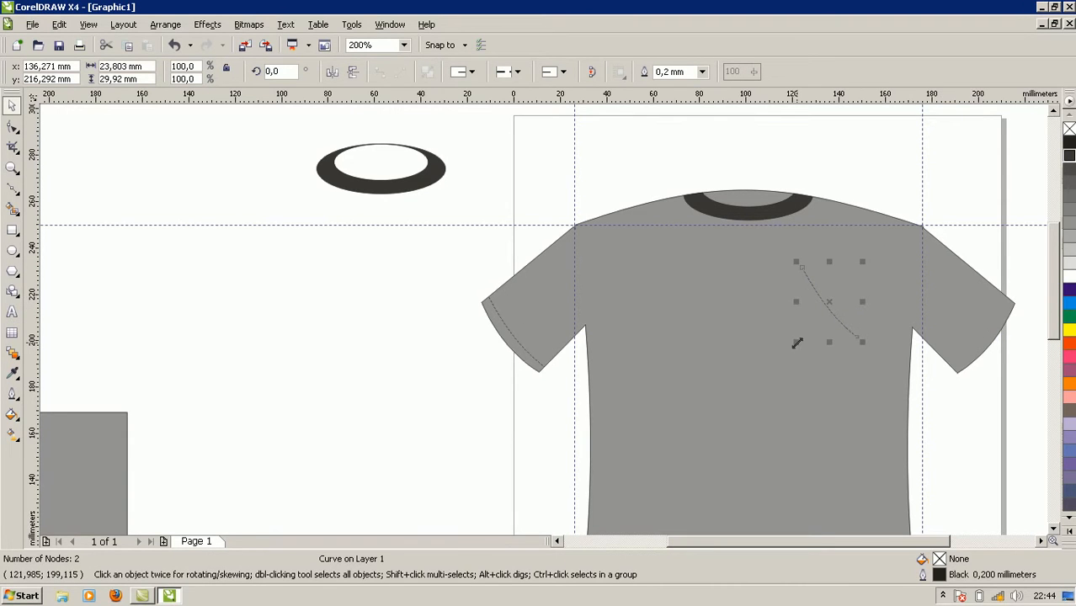
pyautogui.moveTo(794, 301); pyautogui.dragTo(967, 350)
# Nudge the mirrored cuff curve up and to the right until both ends meet the right sleeve's edges
pyautogui.scroll(1, 968, 386)
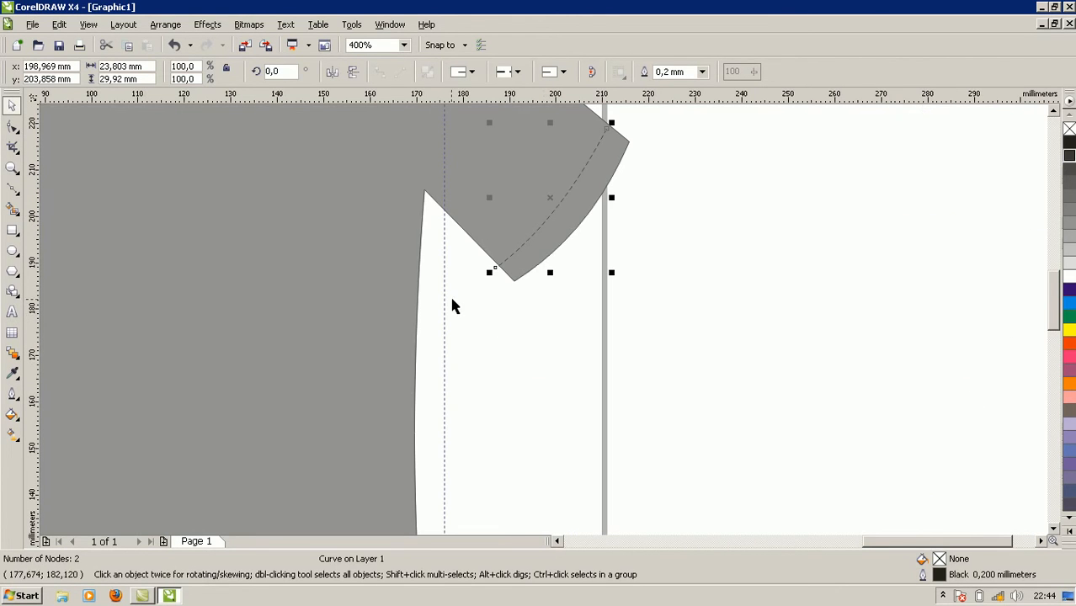
pyautogui.press('Up')
pyautogui.press('Up')
pyautogui.press('Right')
pyautogui.press('Right')
pyautogui.press('Right')
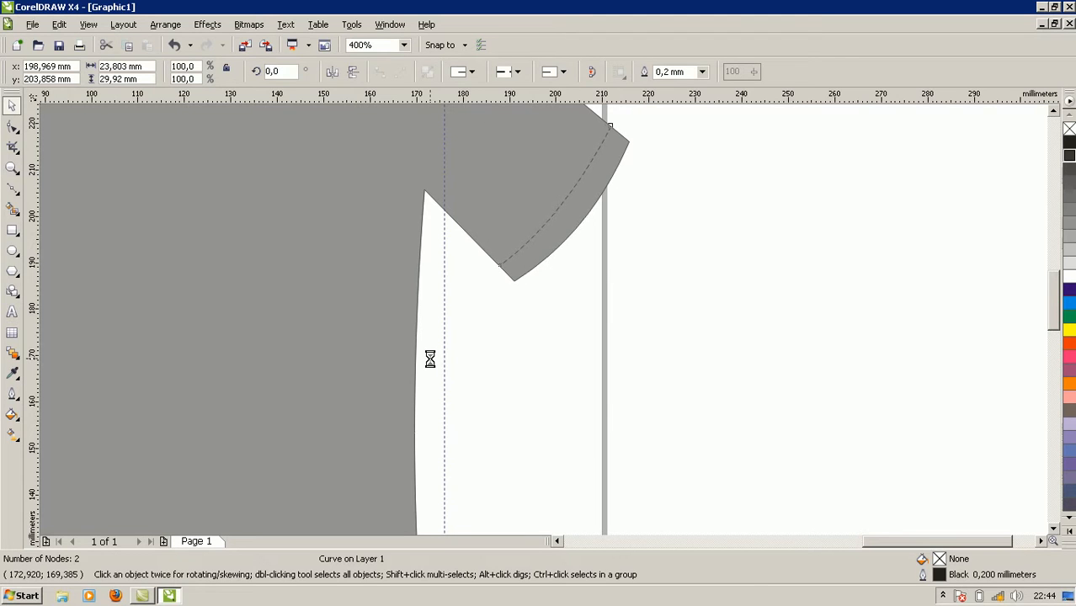
pyautogui.press('Right')
pyautogui.press('Right')
pyautogui.press('F3')
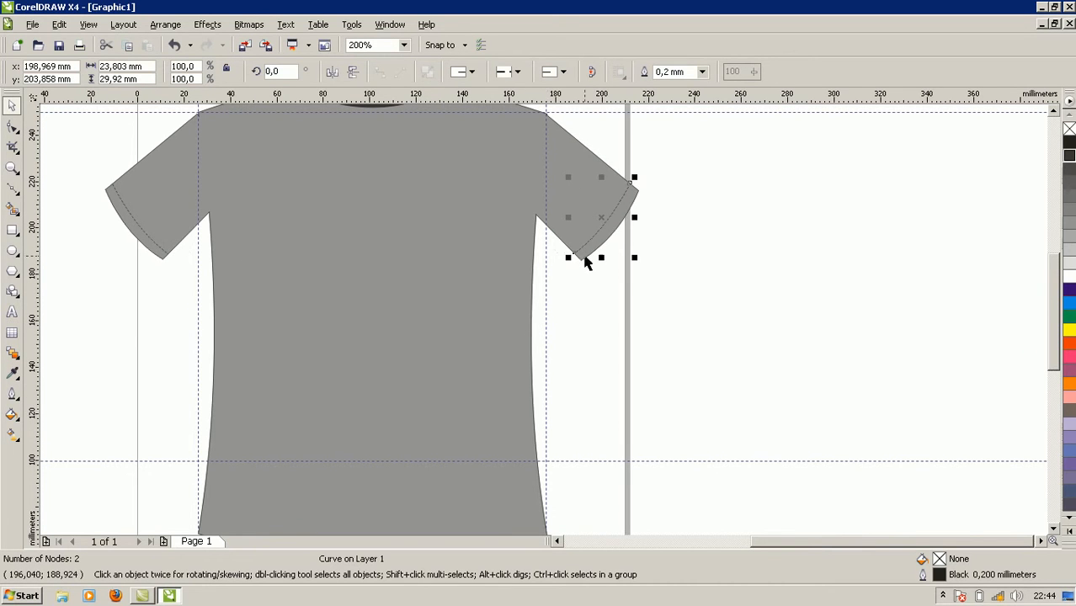
# Duplicate the left cuff curve and move the copy so its upper end sits on the left shoulder corner
pyautogui.click(381, 345)
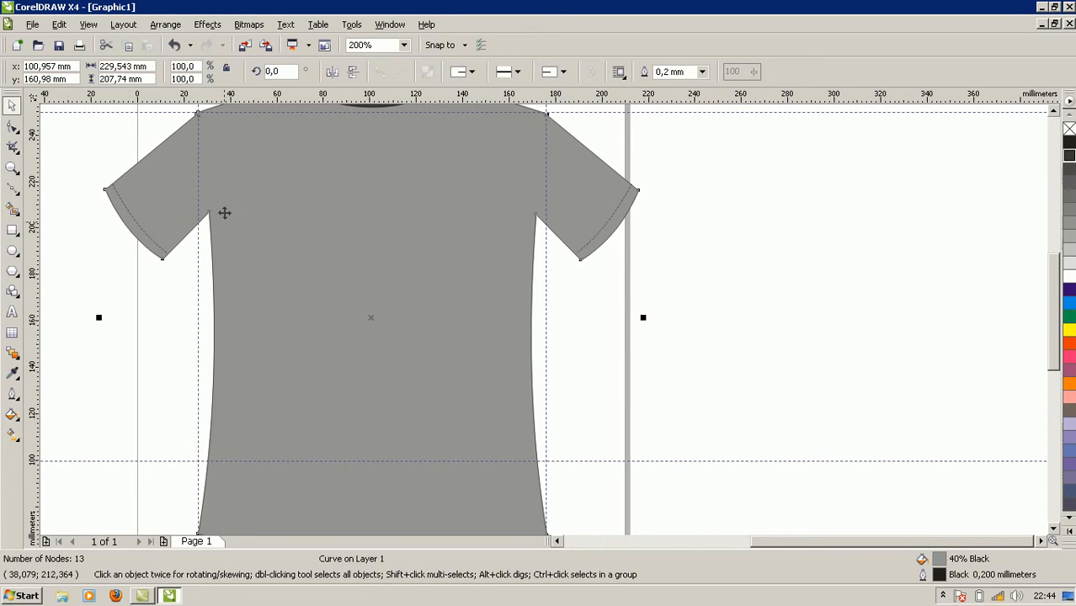
pyautogui.click(138, 225)
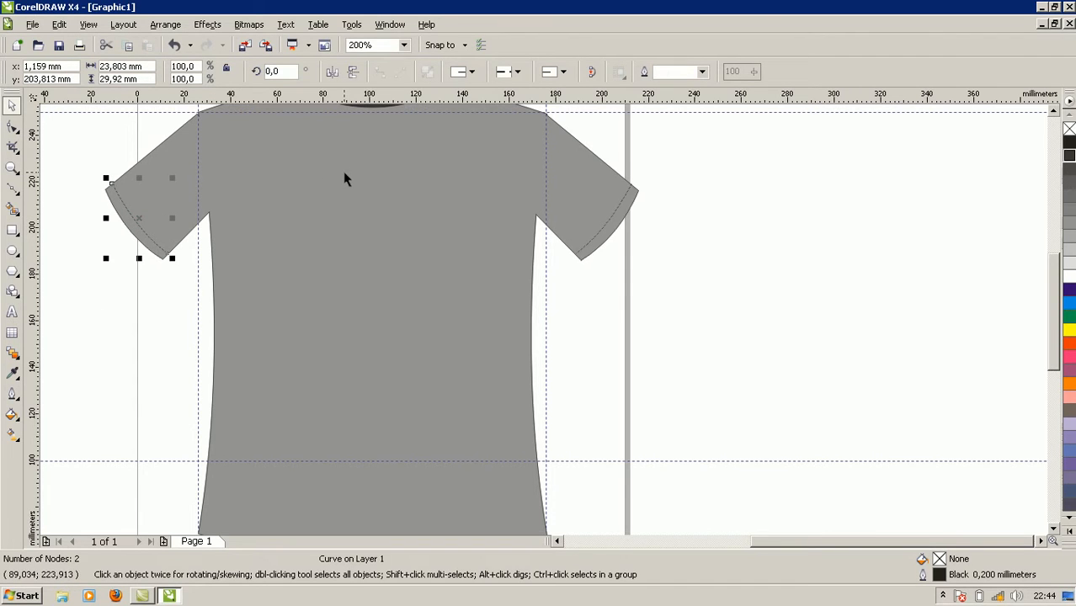
pyautogui.hotkey('ctrl', 'd')
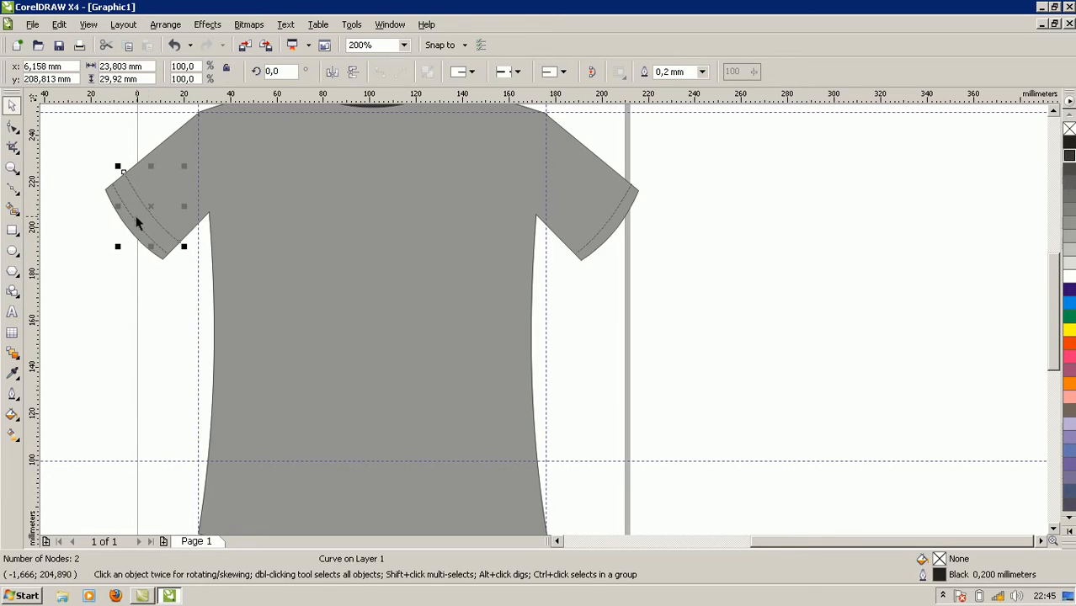
pyautogui.moveTo(153, 218); pyautogui.dragTo(274, 201)
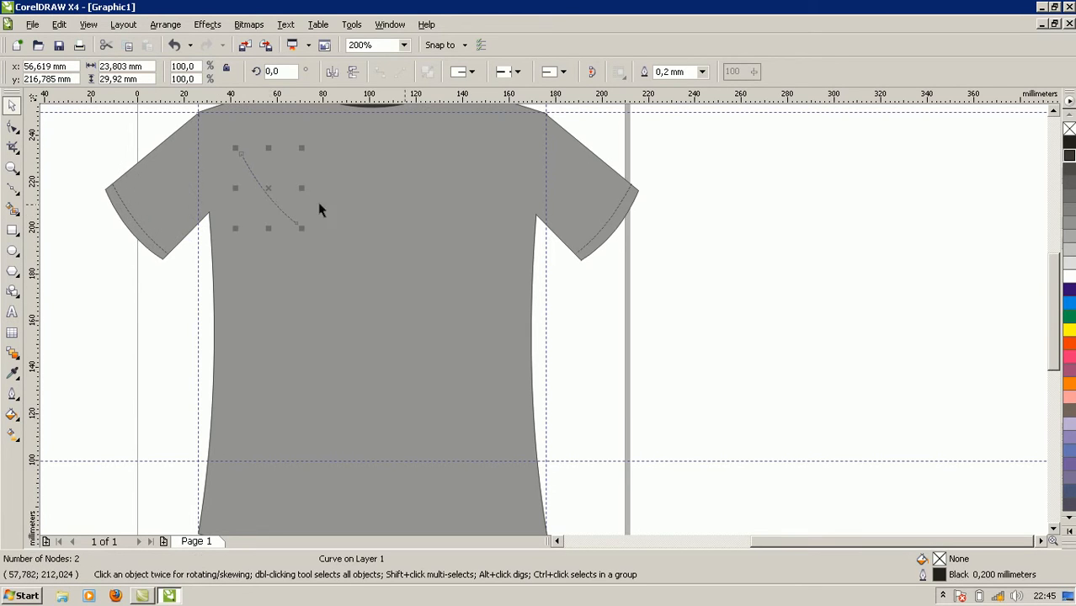
pyautogui.scroll(3, 1040, 312)
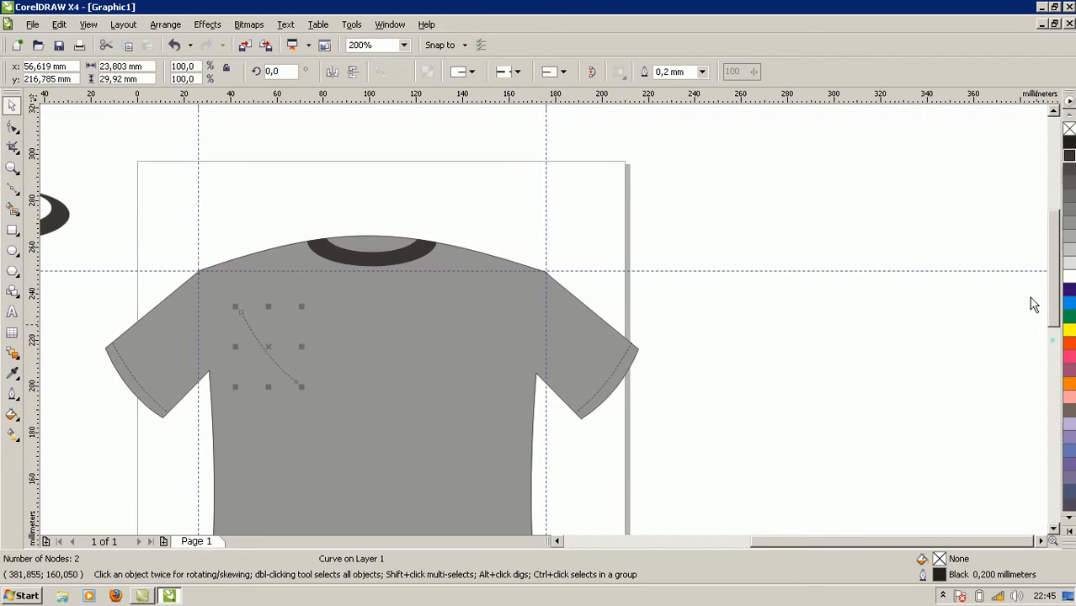
pyautogui.moveTo(276, 359); pyautogui.dragTo(231, 318)
pyautogui.scroll(1, 230, 318)
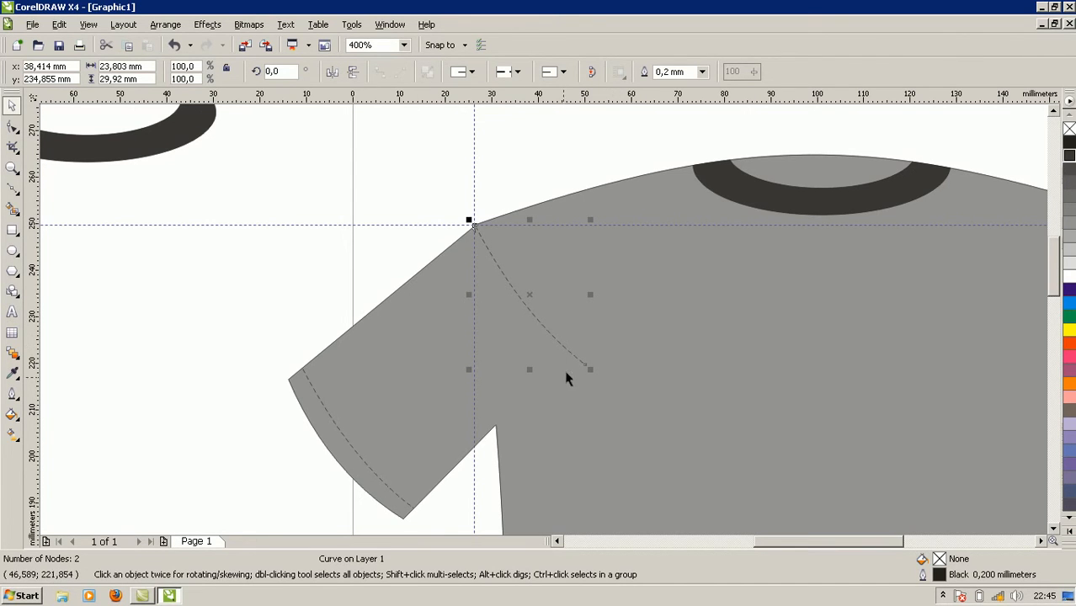
# Rotate the copied dashed curve about the left shoulder corner until its lower end meets the left armpit
pyautogui.click(534, 314)
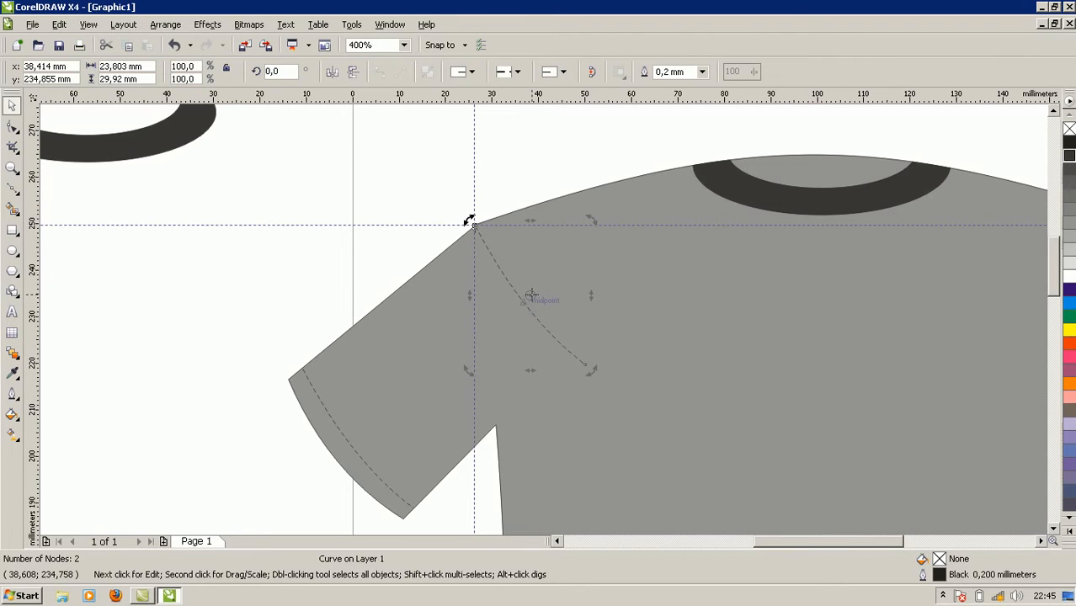
pyautogui.moveTo(531, 294); pyautogui.dragTo(474, 224)
pyautogui.moveTo(592, 373); pyautogui.dragTo(503, 428)
pyautogui.click(631, 390)
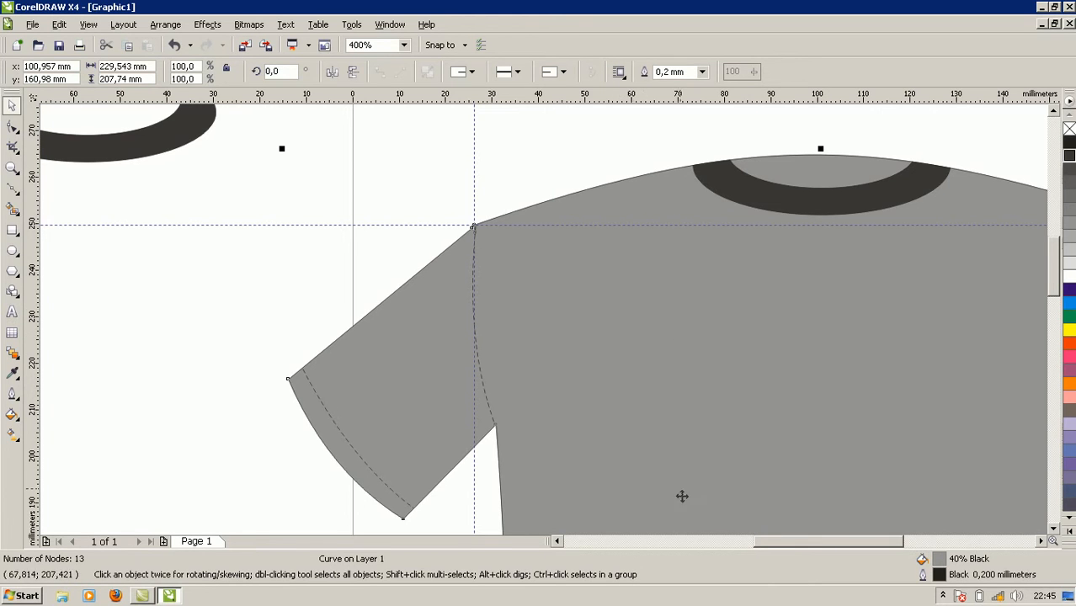
pyautogui.moveTo(775, 544); pyautogui.dragTo(812, 540)
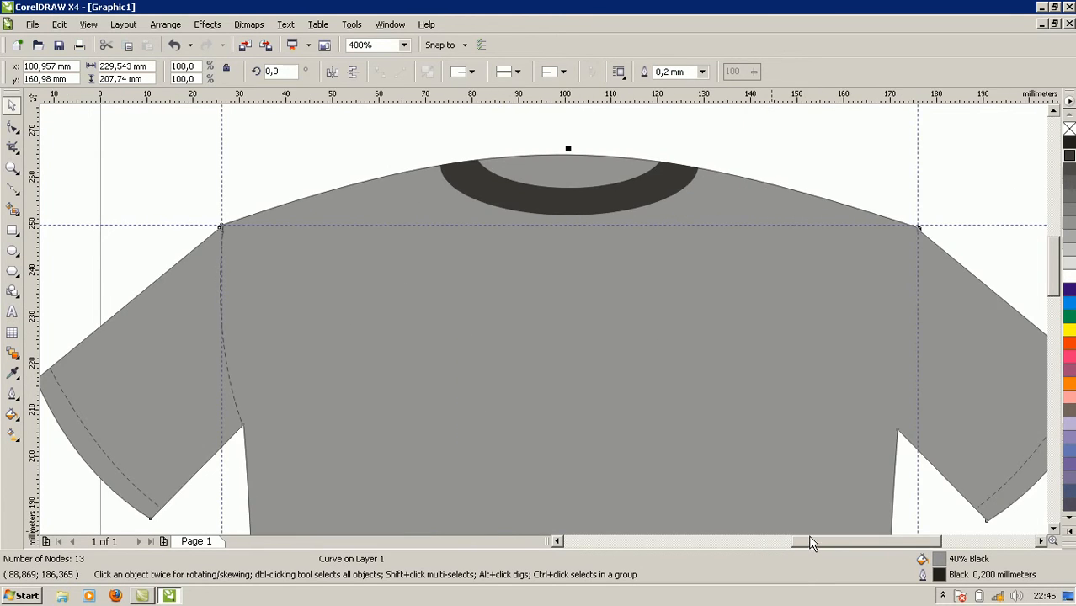
# Duplicate the left armhole's dashed curve, mirror the copy horizontally and fit it between the right shoulder corner and armpit
pyautogui.click(243, 417)
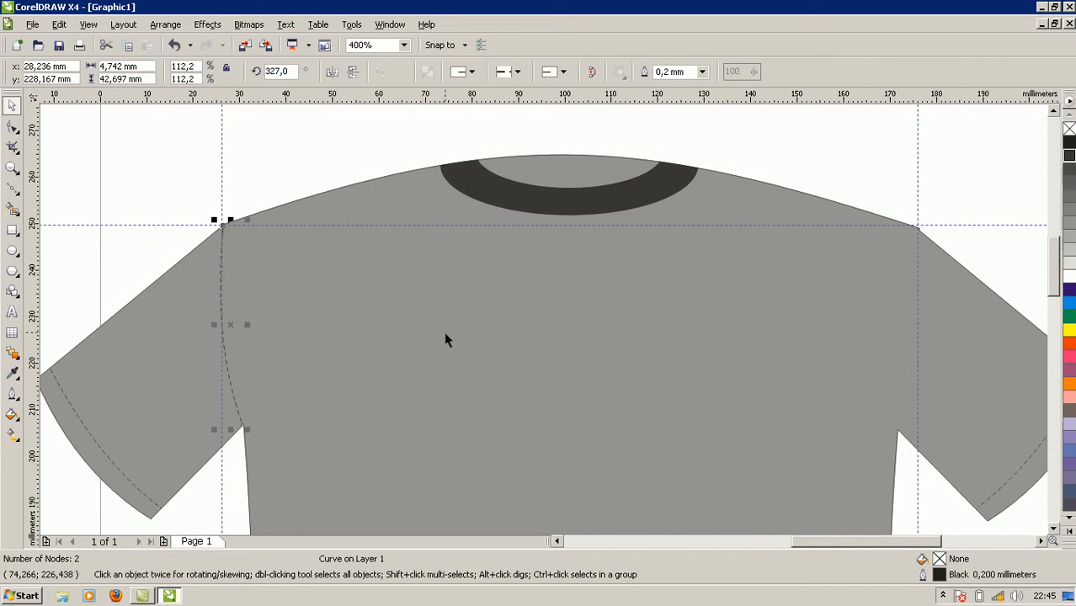
pyautogui.press('Right')
pyautogui.press('Up')
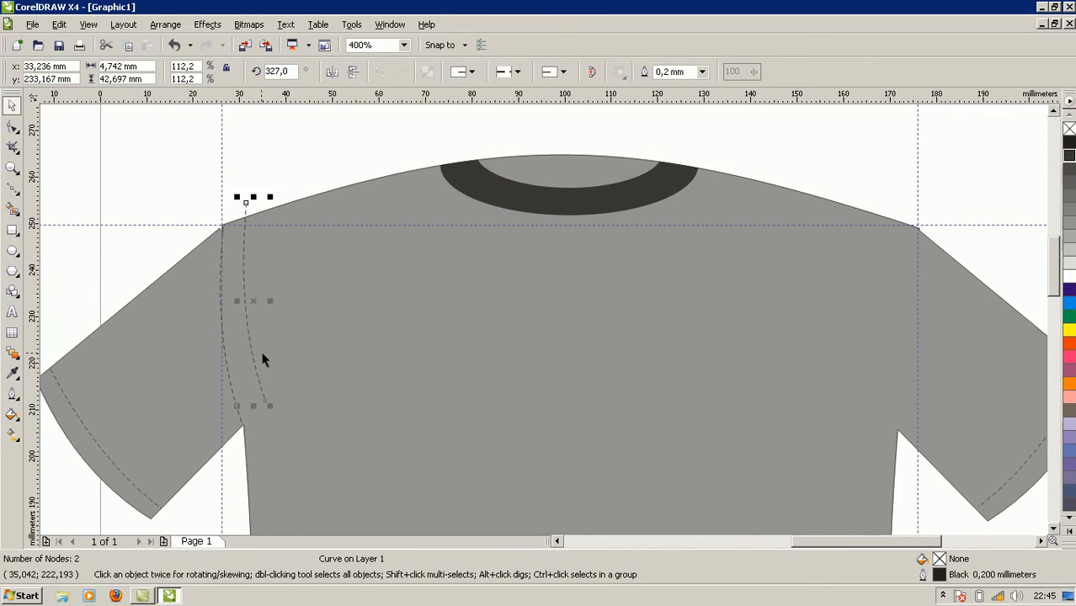
pyautogui.moveTo(253, 356); pyautogui.dragTo(924, 380)
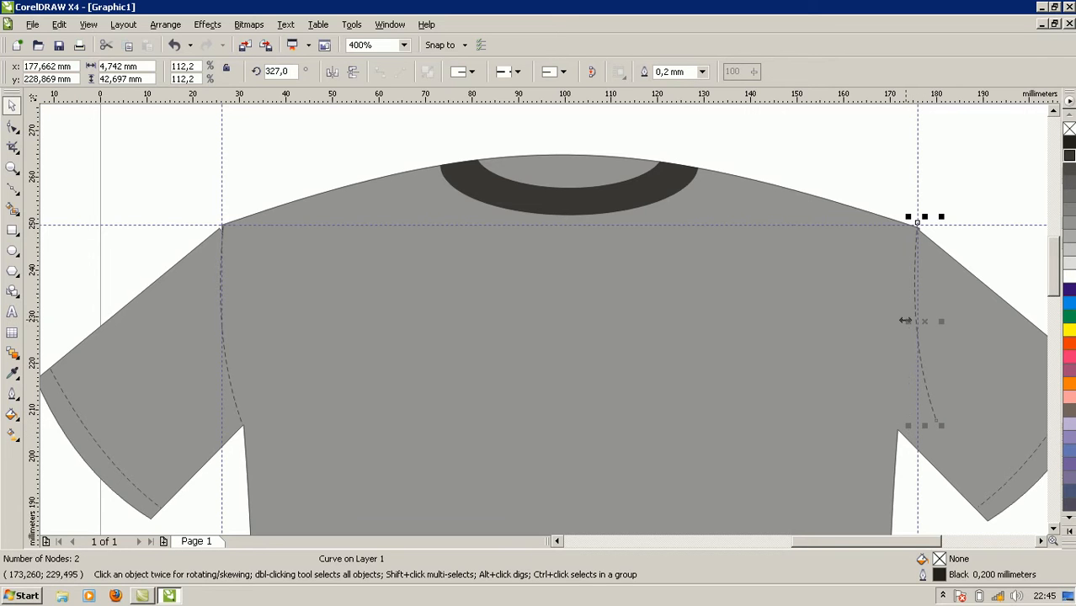
pyautogui.moveTo(904, 320); pyautogui.dragTo(915, 357)
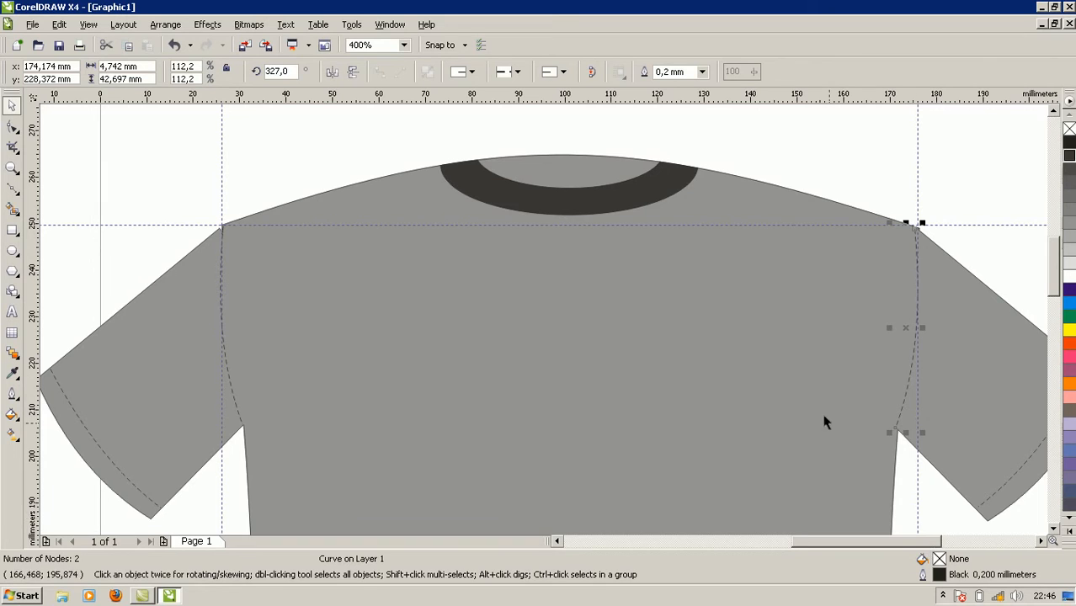
pyautogui.click(792, 377)
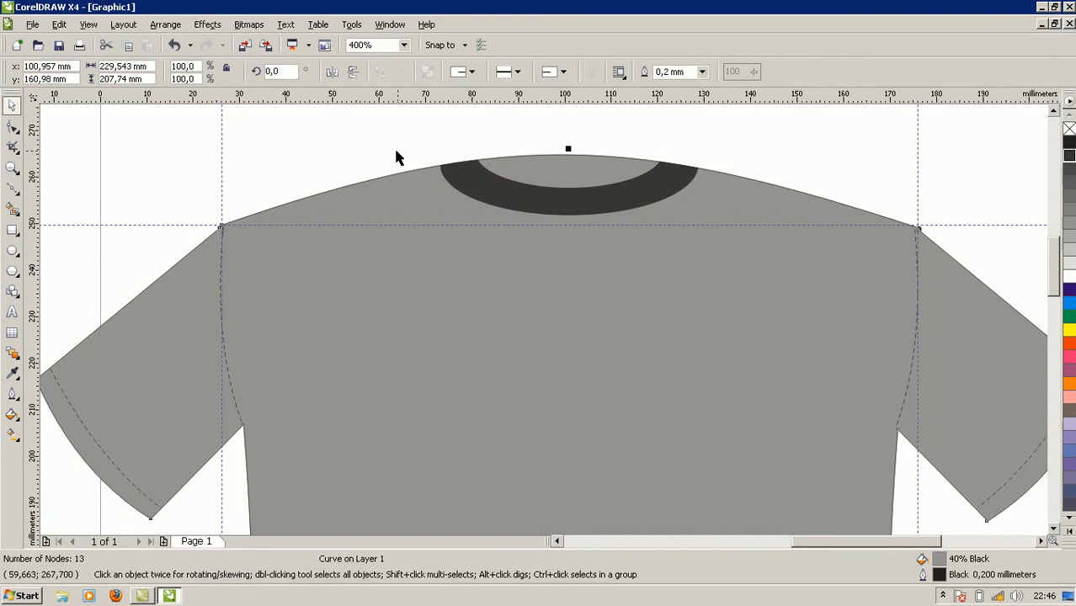
# Duplicate the left armhole's dashed curve and move the copy so its upper end meets the collar's left edge
pyautogui.click(233, 386)
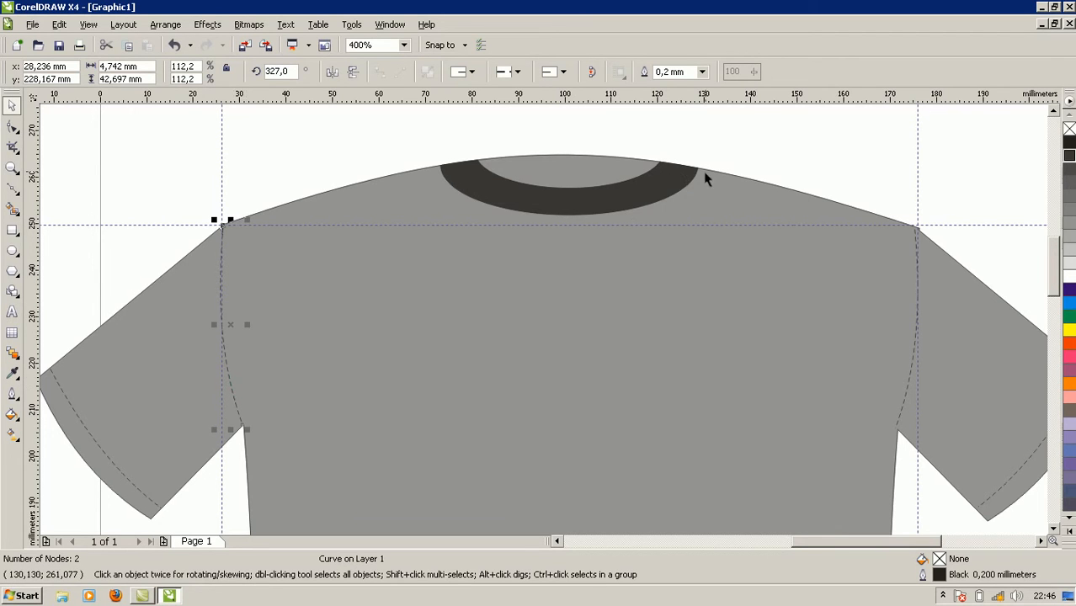
pyautogui.hotkey('ctrl', 'd')
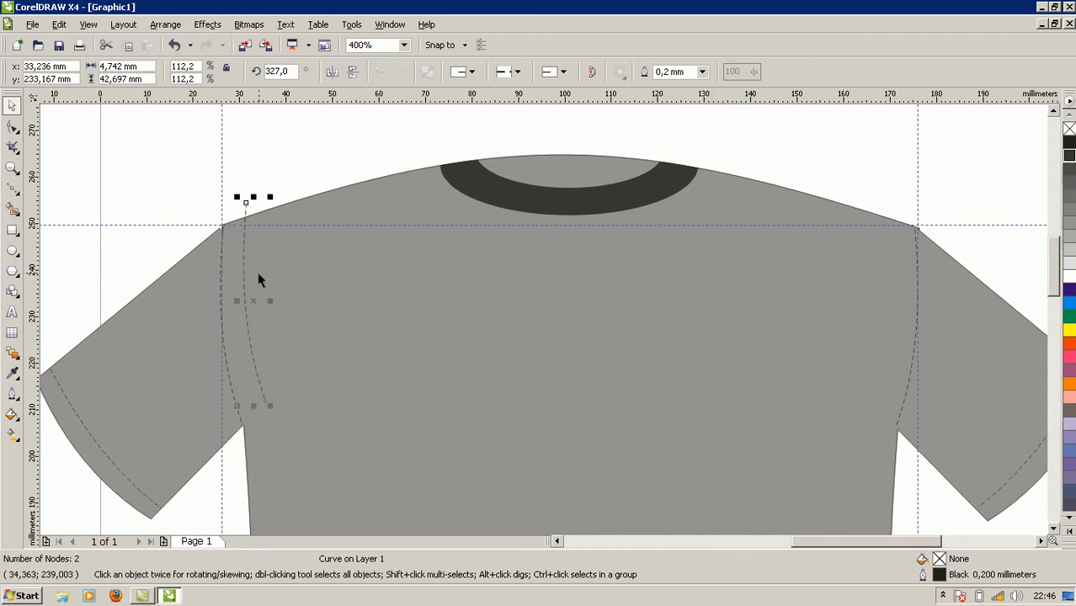
pyautogui.moveTo(244, 271); pyautogui.dragTo(441, 244)
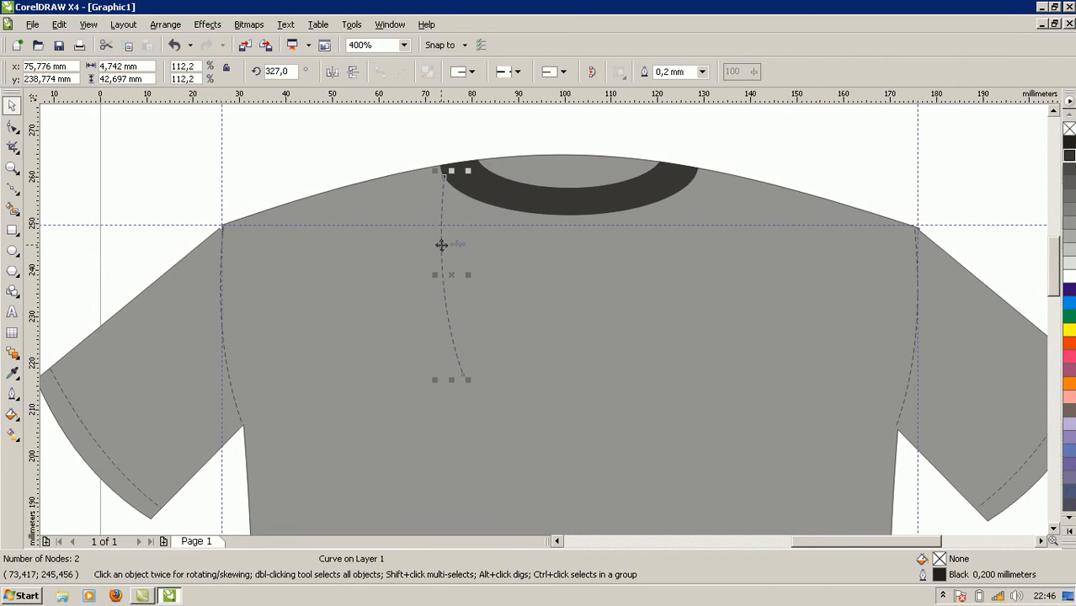
# Rotate the copied curve about its collar end to 253.8° and enlarge it to 136.2% so it reaches the left armhole curve
pyautogui.click(448, 299)
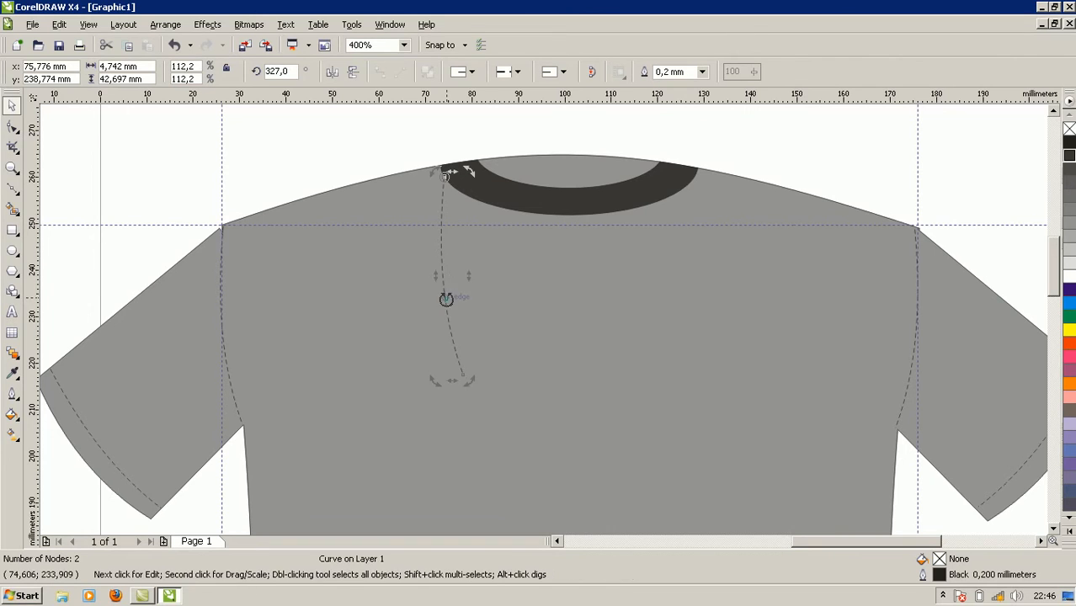
pyautogui.moveTo(468, 380); pyautogui.dragTo(252, 264)
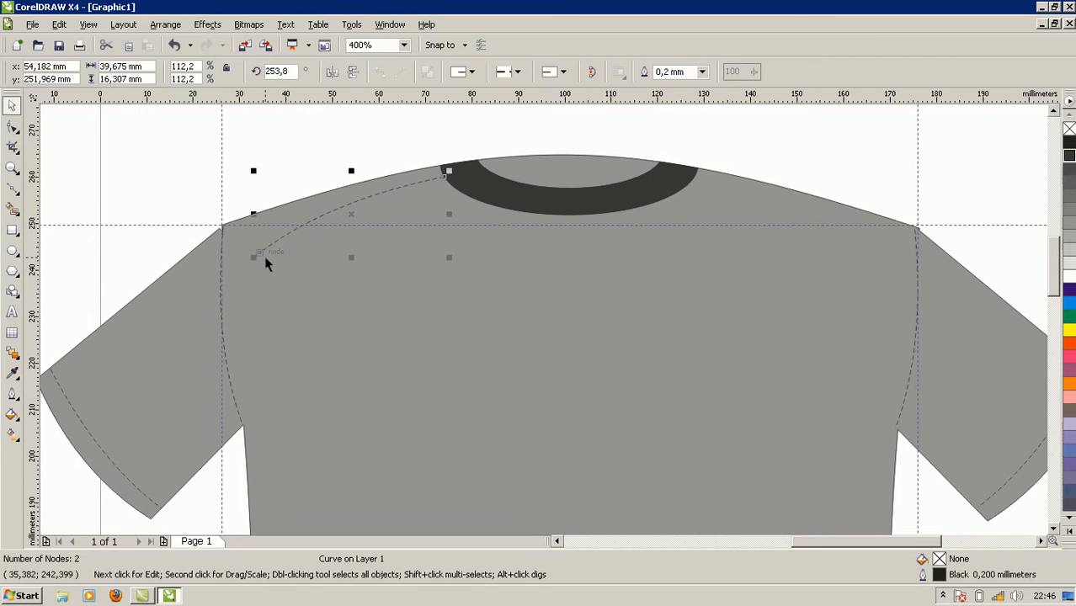
pyautogui.moveTo(253, 257); pyautogui.dragTo(217, 294)
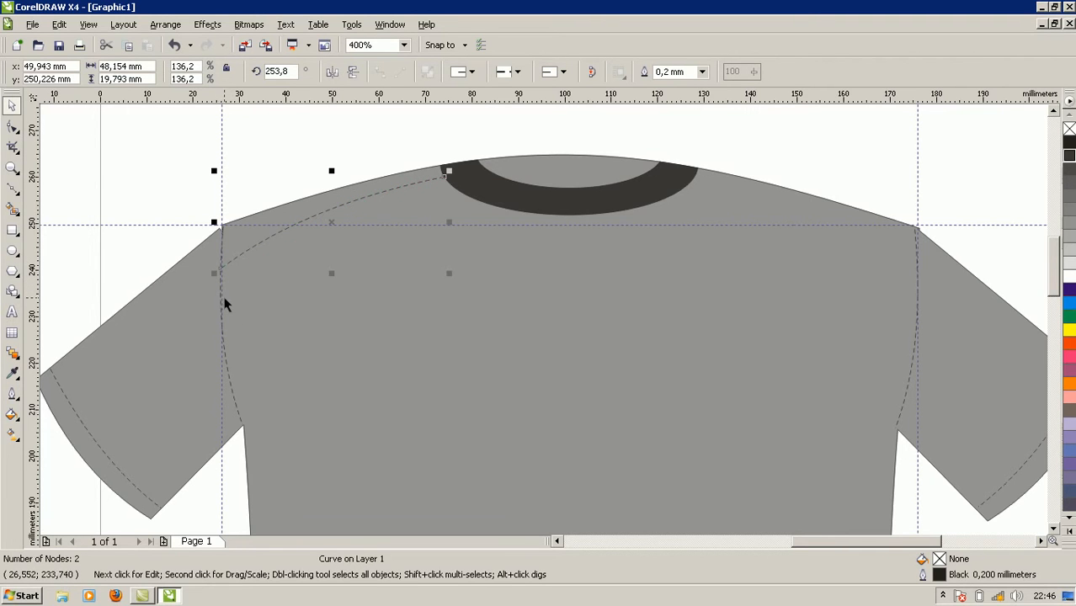
pyautogui.click(237, 364)
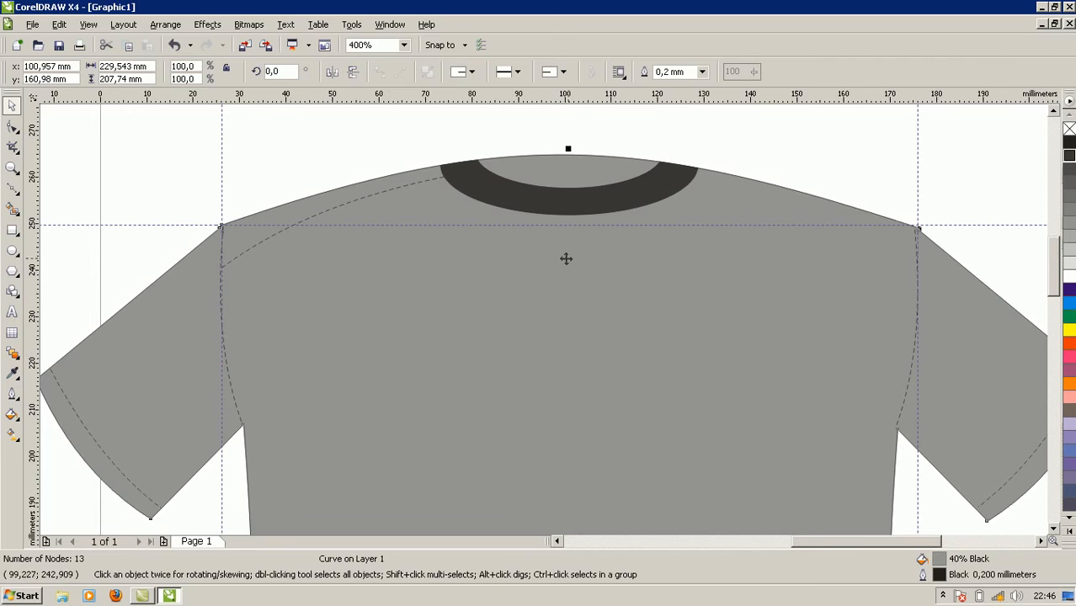
# Duplicate the left shoulder's dashed curve, move the copy down onto the chest and mirror it horizontally
pyautogui.click(374, 201)
pyautogui.moveTo(465, 166); pyautogui.dragTo(486, 146)
pyautogui.moveTo(415, 185); pyautogui.dragTo(459, 286)
pyautogui.hotkey('ctrl', 'z')
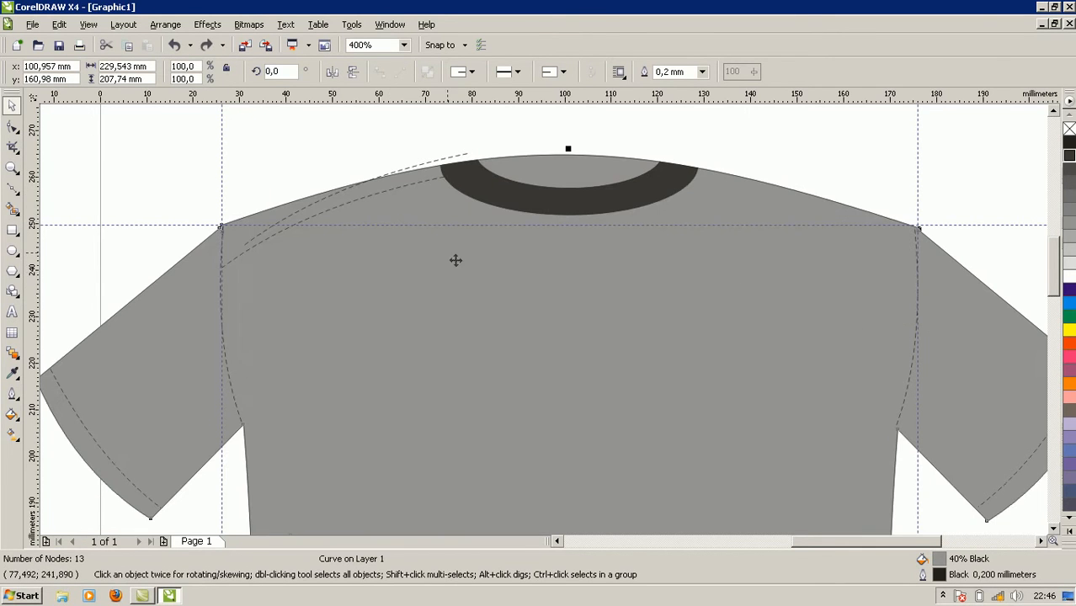
pyautogui.click(431, 164)
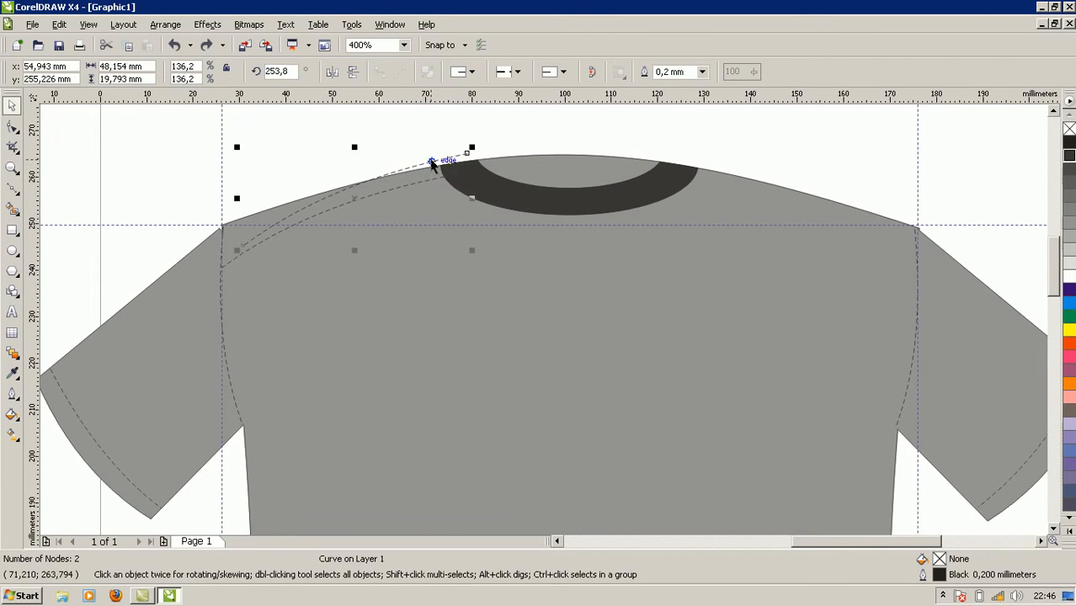
pyautogui.moveTo(451, 159); pyautogui.dragTo(564, 291)
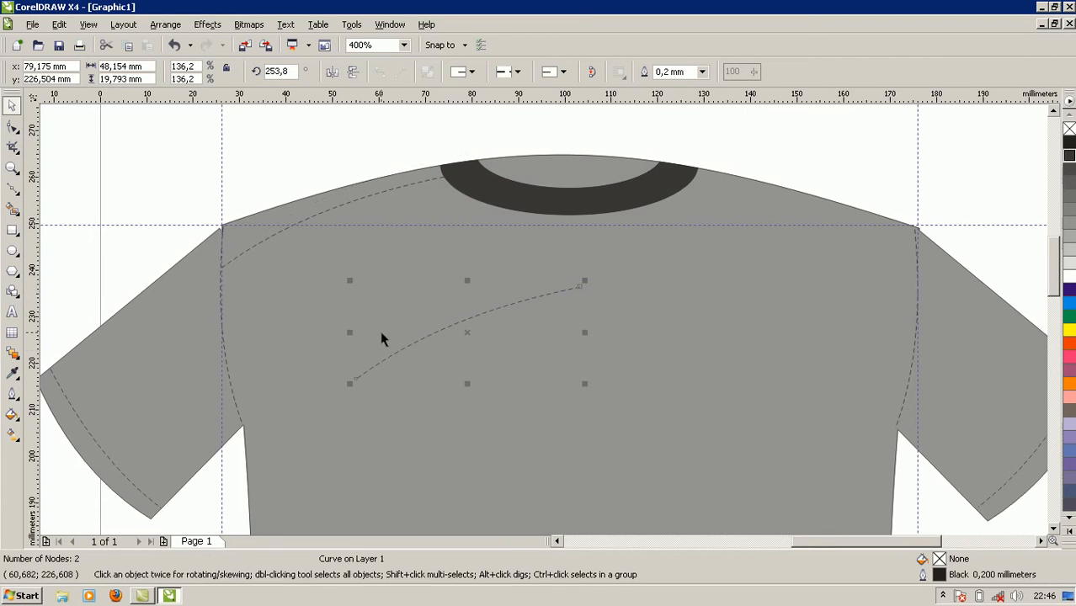
pyautogui.moveTo(349, 332); pyautogui.dragTo(638, 345)
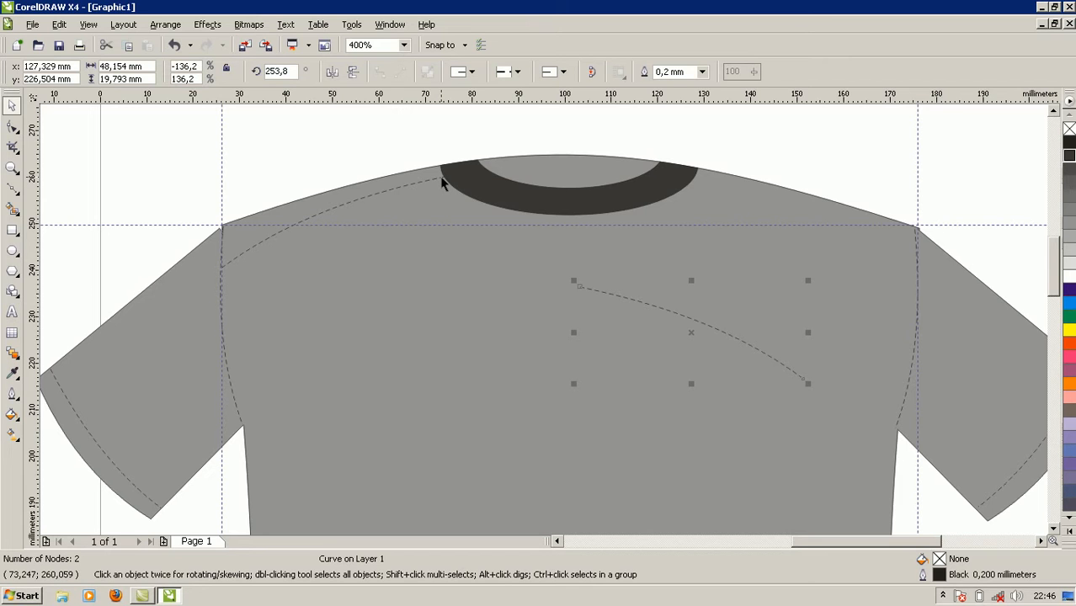
# Fit the mirrored shoulder curve between the collar and the right armhole using a temporary horizontal guideline at about 260 mm
pyautogui.moveTo(552, 99); pyautogui.dragTo(562, 176)
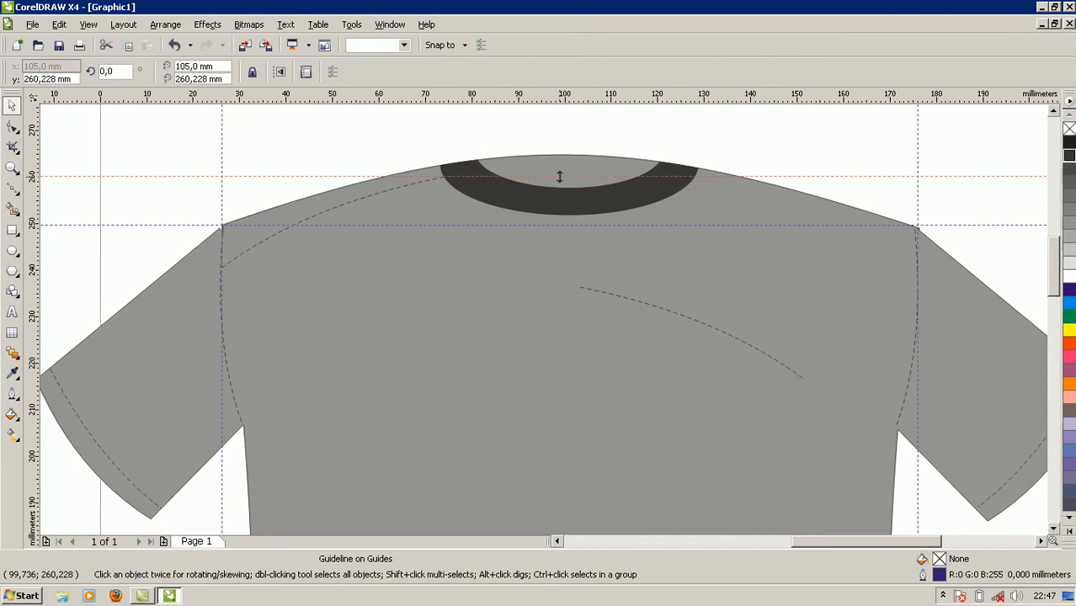
pyautogui.click(718, 328)
pyautogui.click(721, 337)
pyautogui.moveTo(725, 334); pyautogui.dragTo(839, 223)
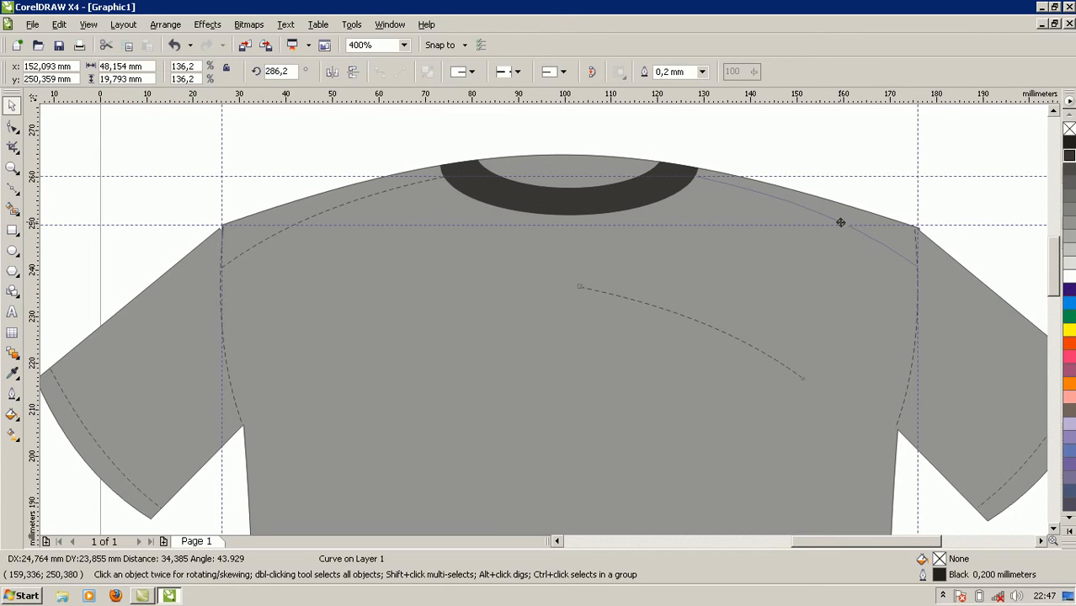
pyautogui.moveTo(840, 222); pyautogui.dragTo(840, 221)
pyautogui.click(809, 288)
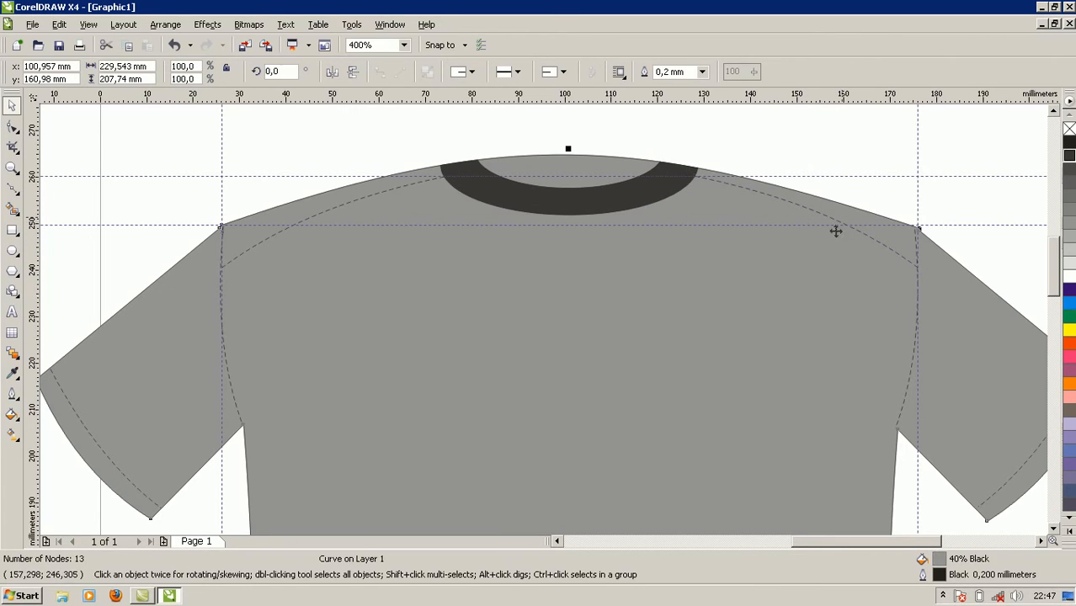
pyautogui.click(852, 177)
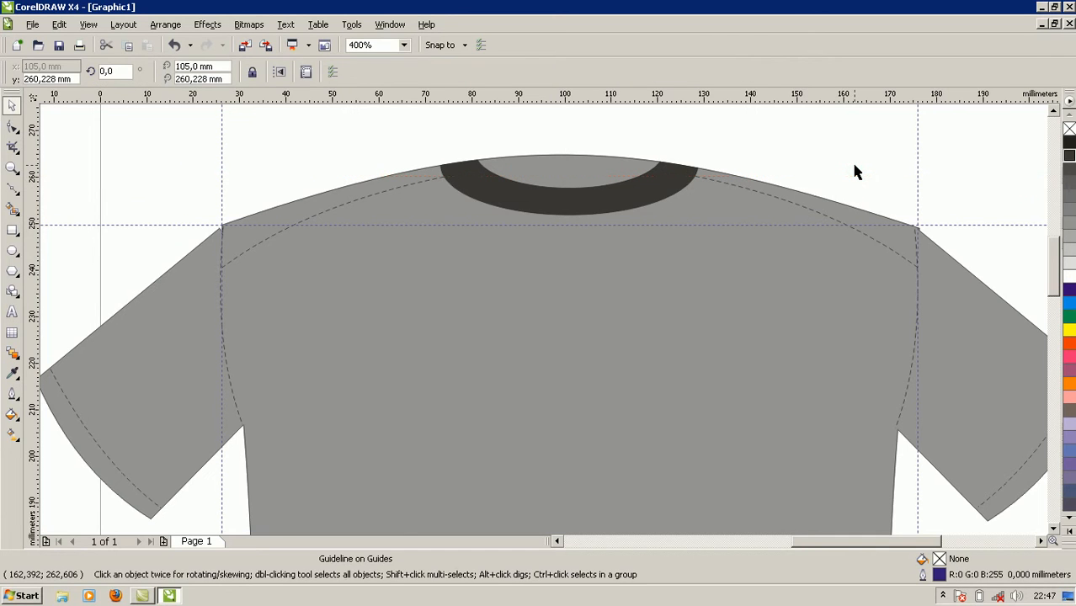
pyautogui.press('Delete')
# Duplicate the left sleeve's dashed cuff curve and move the copy down to the lower body just above the hem
pyautogui.scroll(-1, 735, 407)
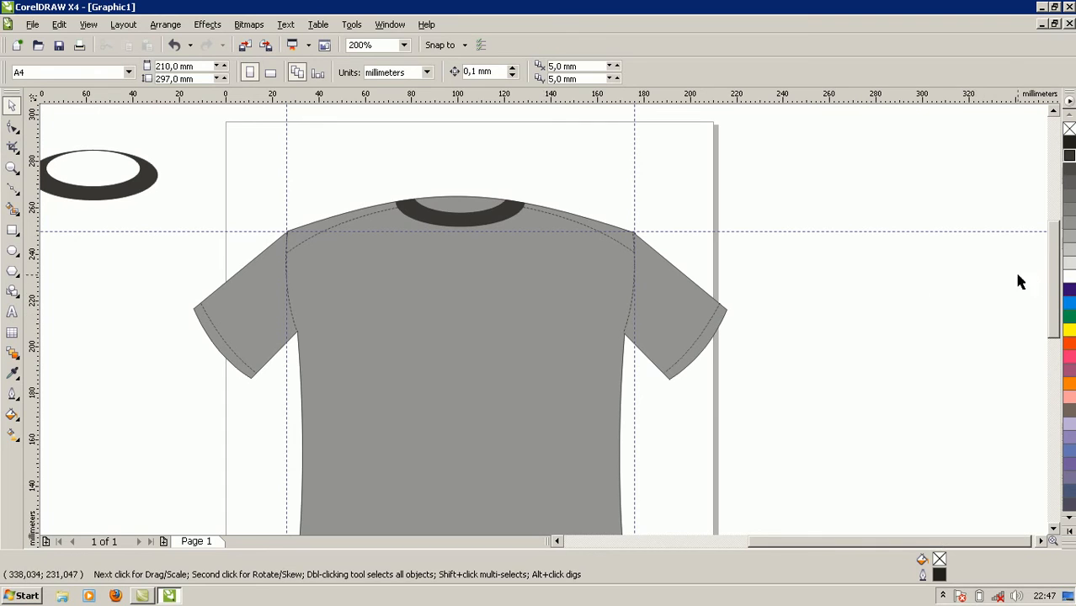
pyautogui.scroll(-5, 1052, 295)
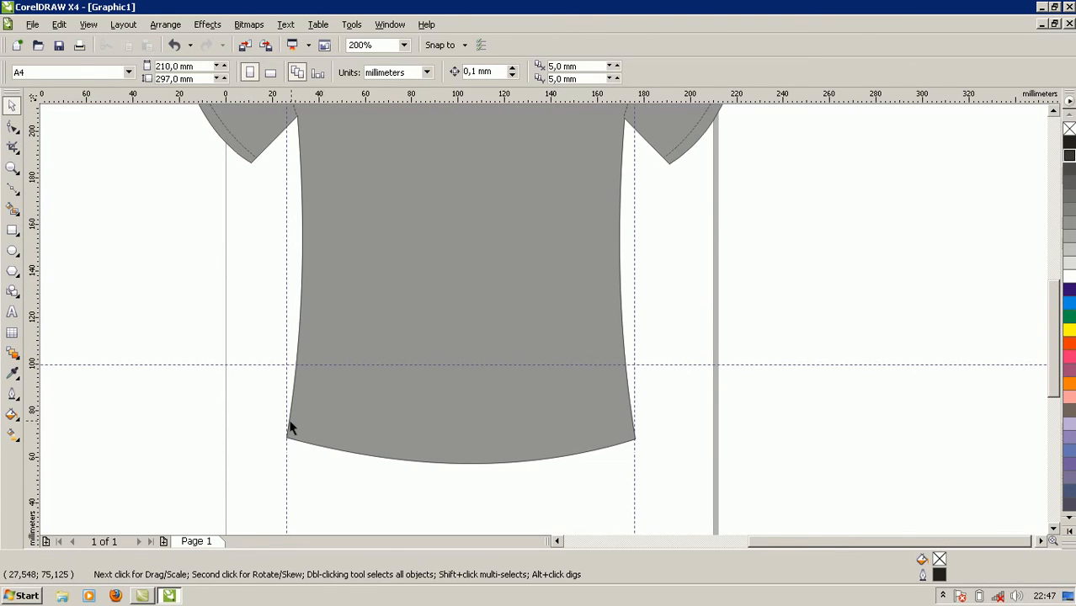
pyautogui.click(247, 149)
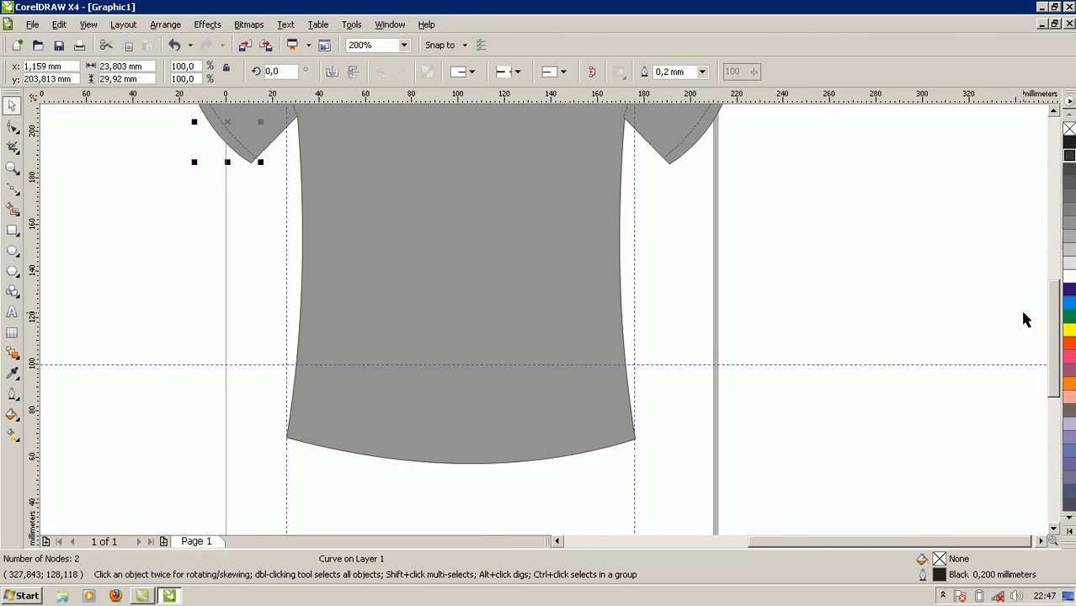
pyautogui.moveTo(1052, 354); pyautogui.dragTo(1040, 299)
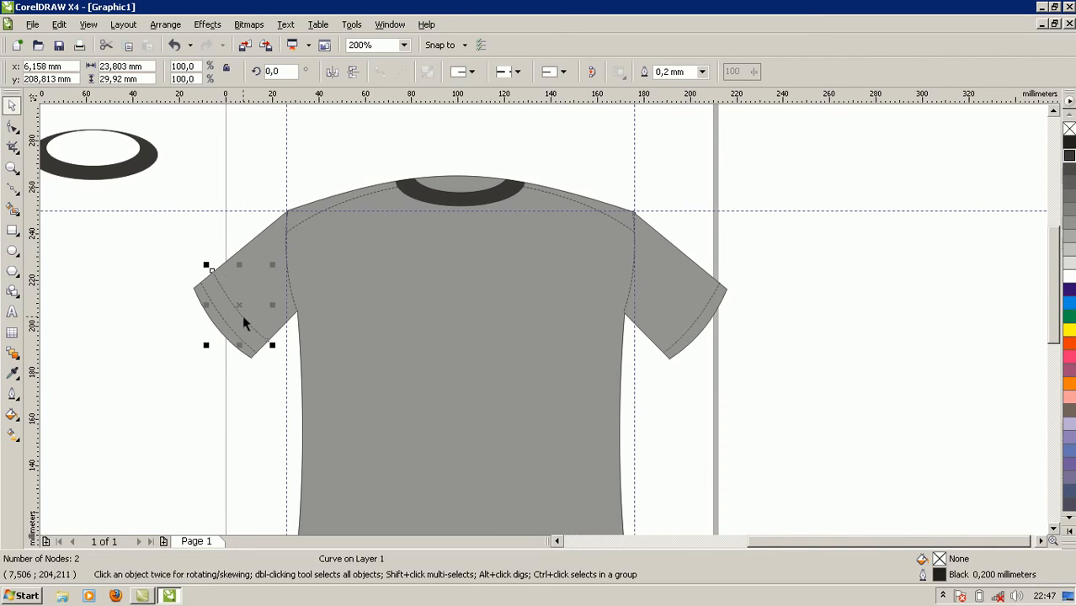
pyautogui.moveTo(240, 313); pyautogui.dragTo(470, 408)
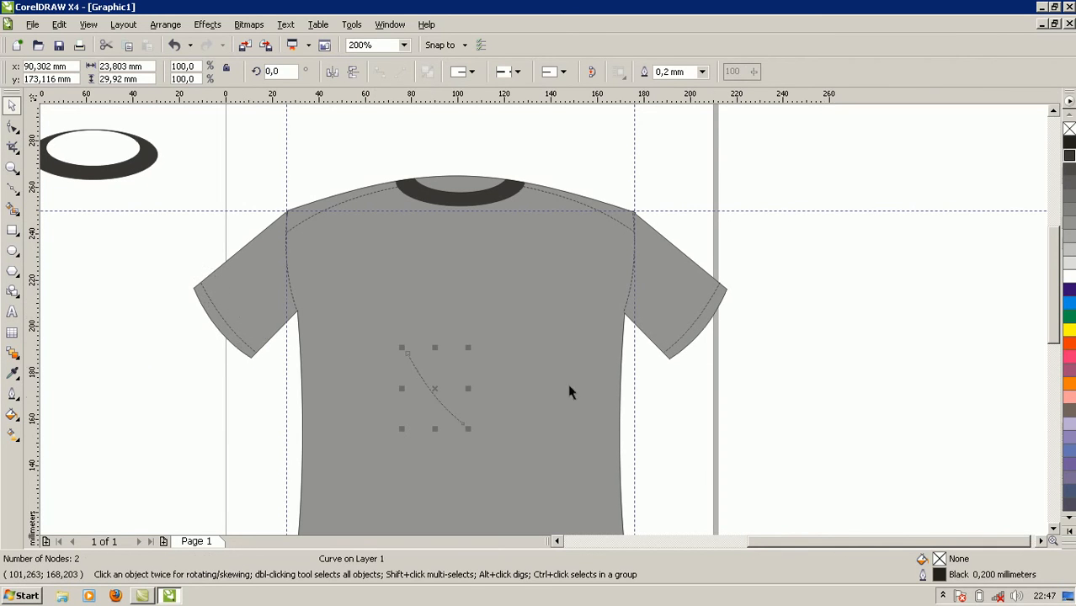
pyautogui.moveTo(1054, 311); pyautogui.dragTo(1054, 361)
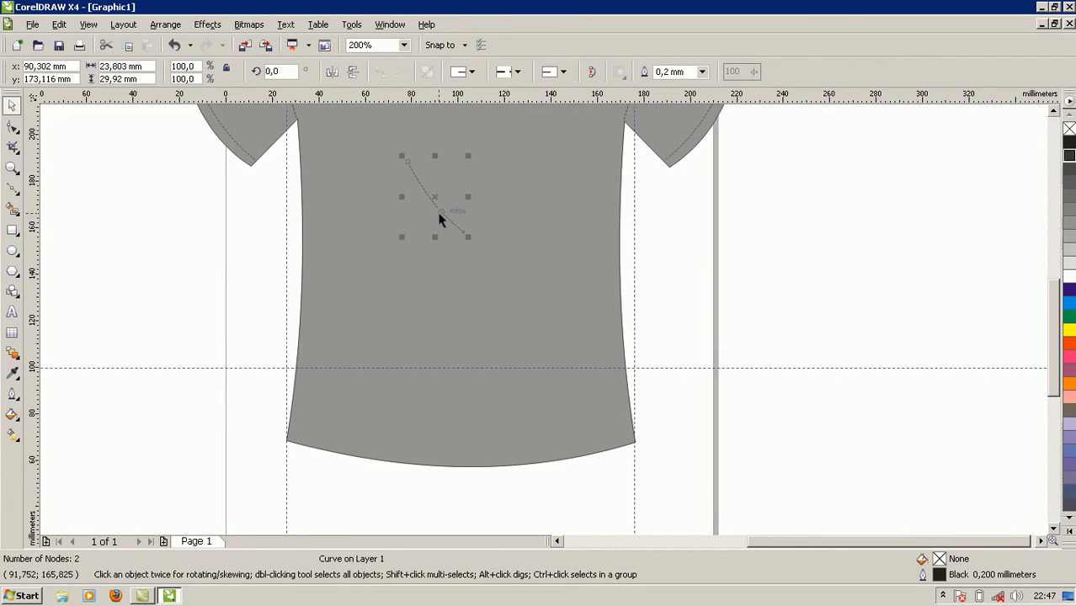
pyautogui.moveTo(439, 210); pyautogui.dragTo(451, 418)
# Rotate the copied curve to 50.3° and enlarge it to about 146 mm wide so it spans the shirt above the hem
pyautogui.click(451, 418)
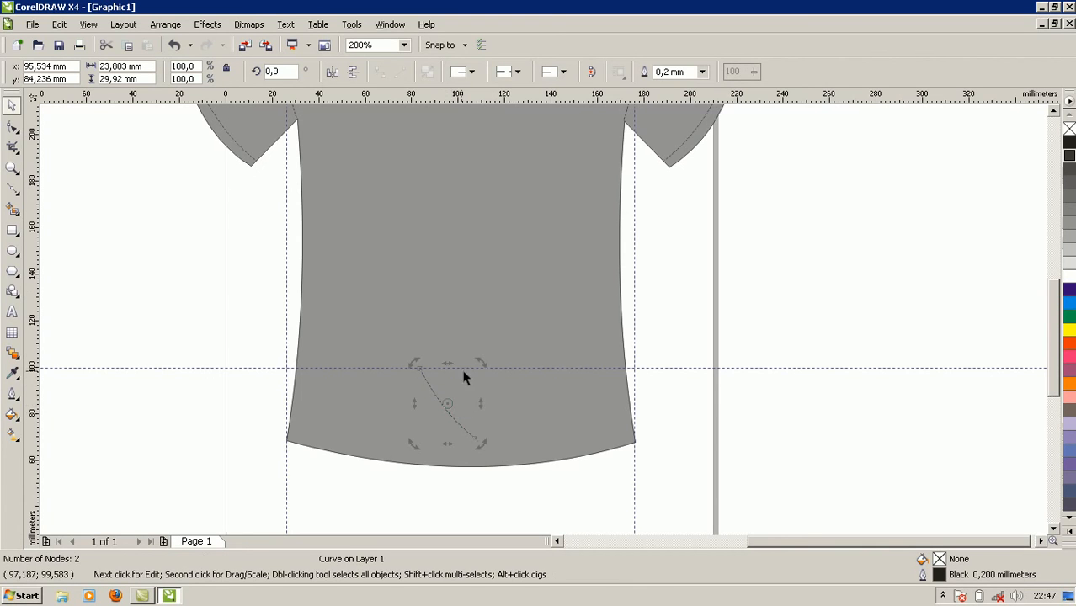
pyautogui.moveTo(488, 368); pyautogui.dragTo(434, 339)
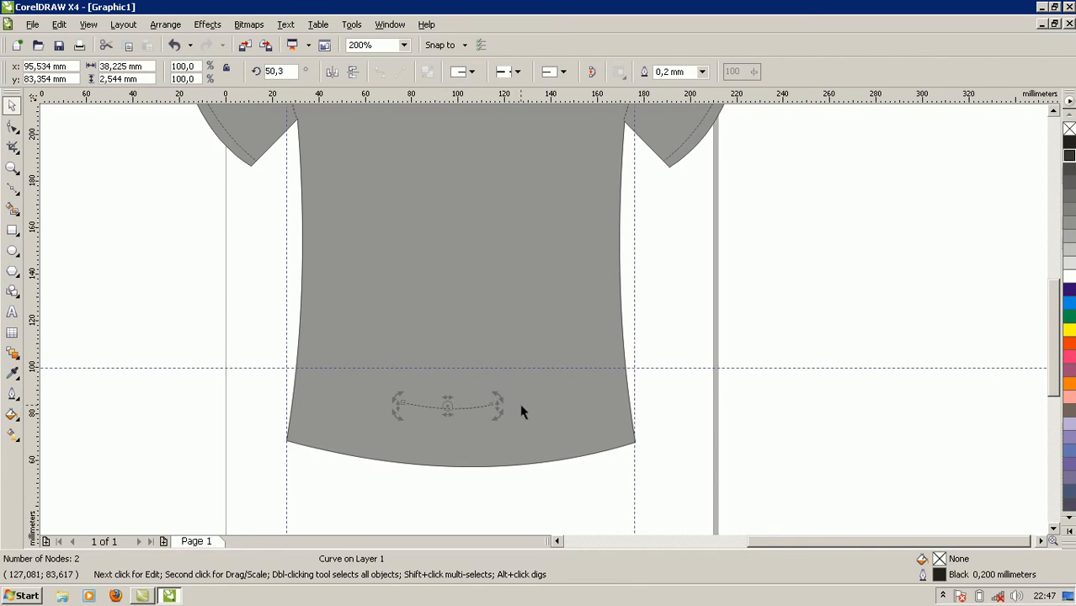
pyautogui.click(461, 408)
pyautogui.moveTo(472, 406); pyautogui.dragTo(720, 385)
pyautogui.moveTo(599, 432); pyautogui.dragTo(470, 440)
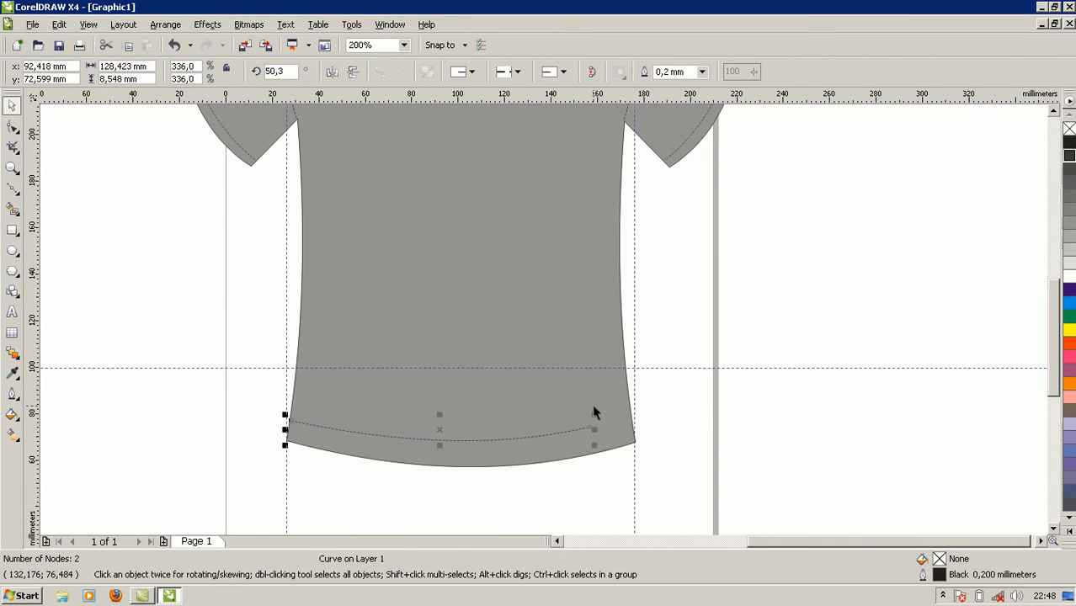
pyautogui.moveTo(594, 413); pyautogui.dragTo(634, 411)
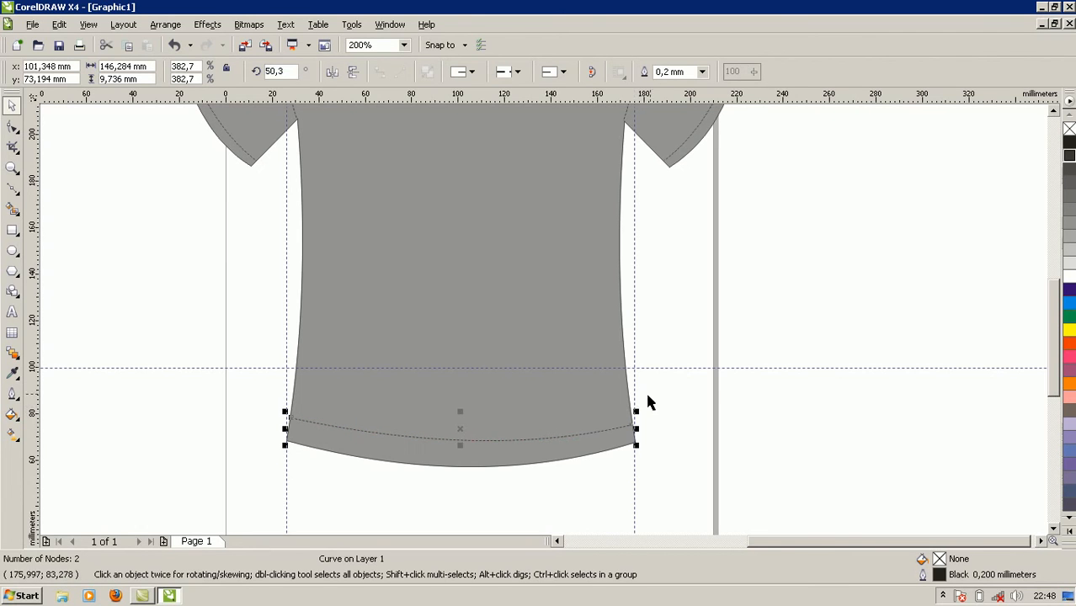
# Move the dashed hem curve down closer to the shirt's bottom edge and rotate it to 50.8°
pyautogui.click(751, 457)
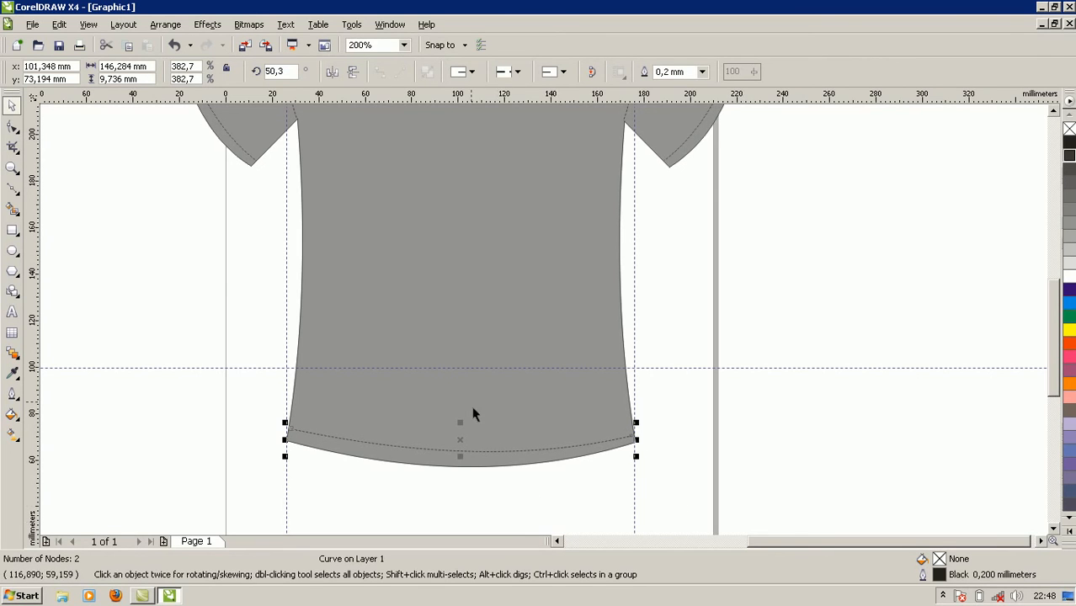
pyautogui.click(493, 452)
pyautogui.moveTo(638, 425); pyautogui.dragTo(639, 427)
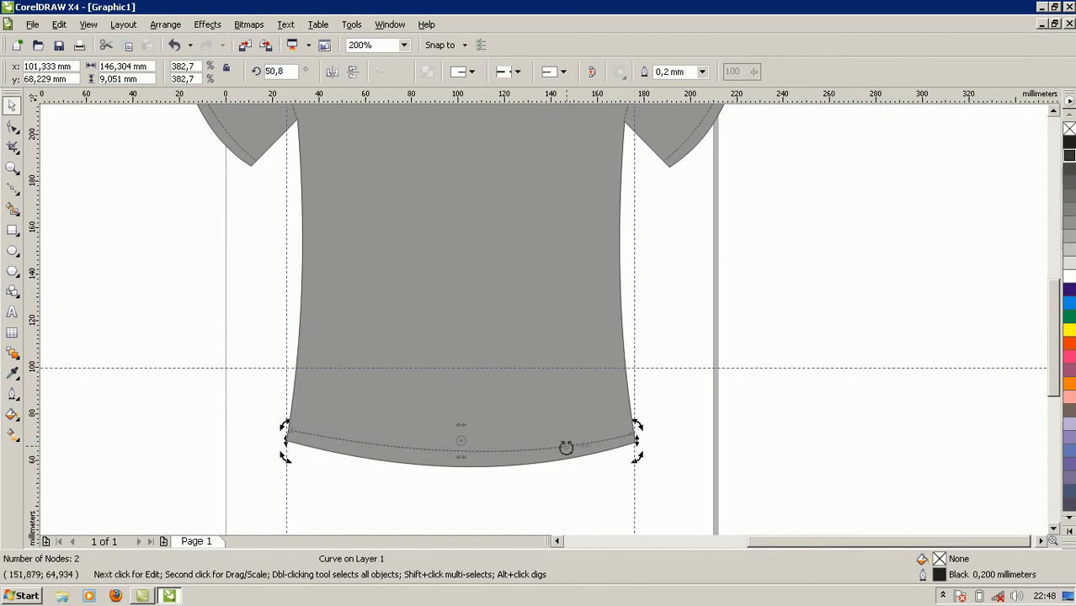
pyautogui.click(538, 418)
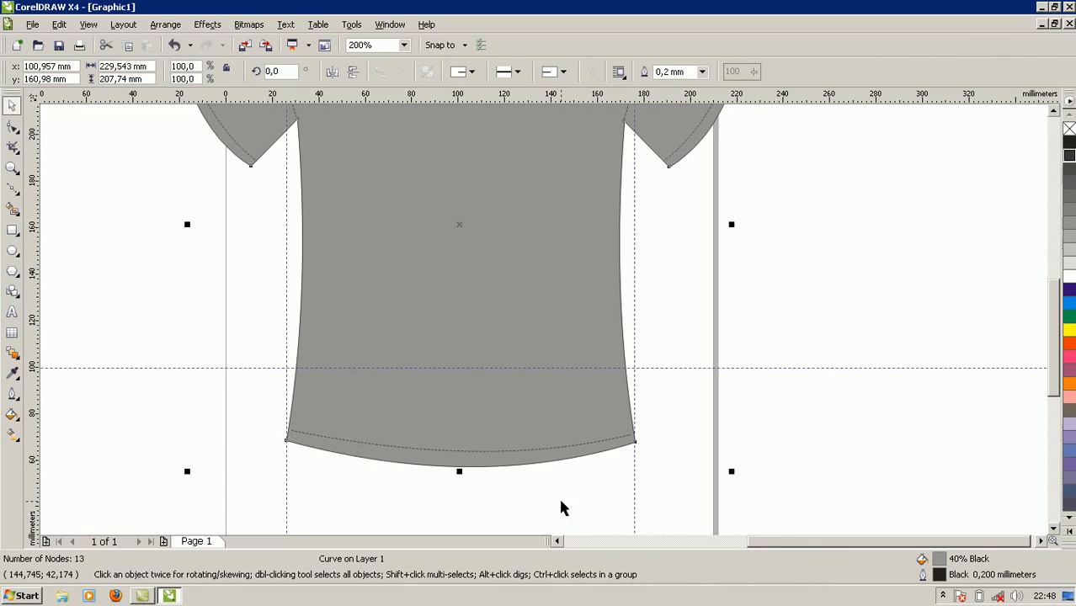
pyautogui.click(537, 449)
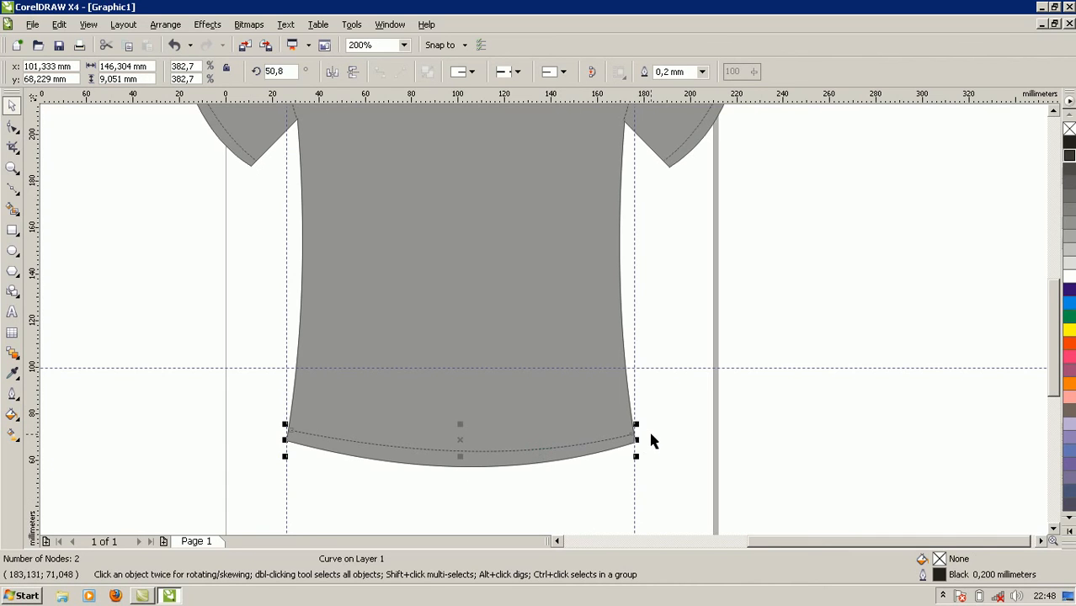
# Try to rotate the dashed hem curve slightly further to level its ends, and undo that rotation
pyautogui.click(540, 446)
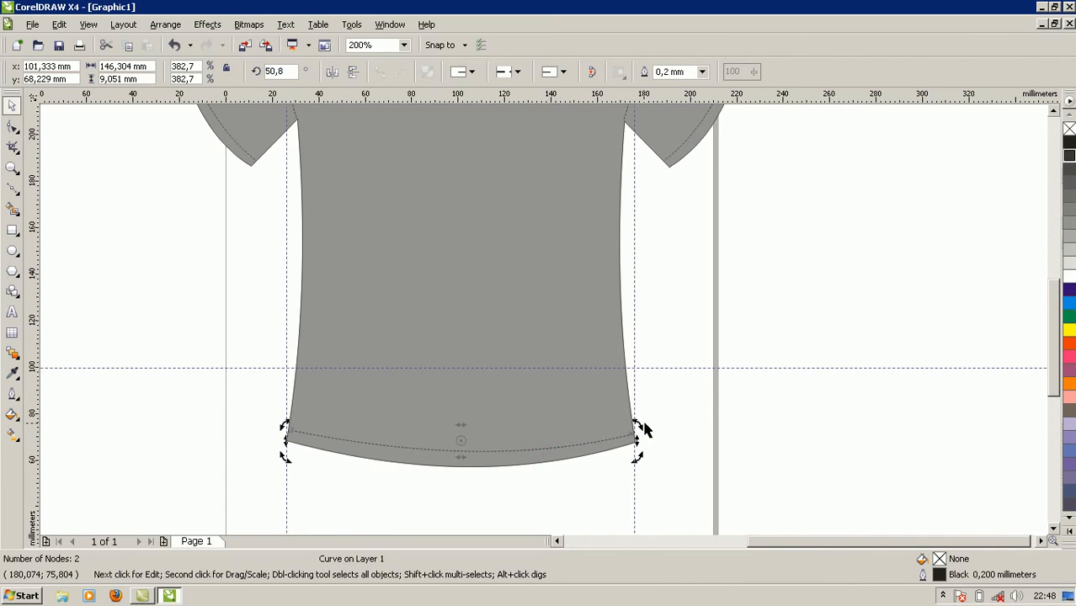
pyautogui.moveTo(641, 428); pyautogui.dragTo(636, 427)
pyautogui.scroll(1, 627, 445)
pyautogui.moveTo(578, 291); pyautogui.dragTo(577, 288)
pyautogui.click(533, 366)
pyautogui.scroll(-1, 542, 326)
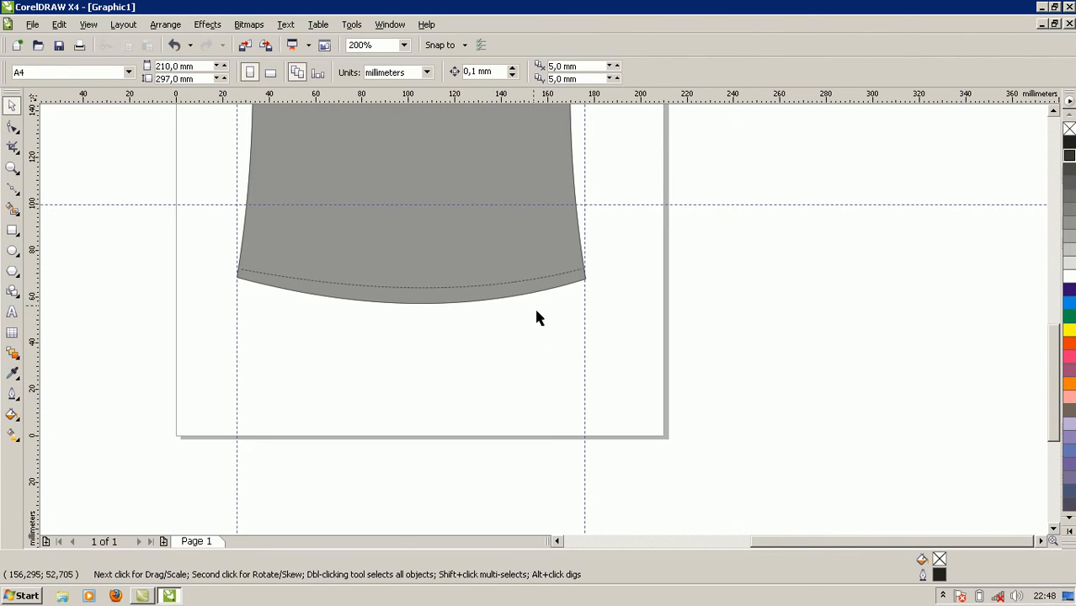
pyautogui.click(297, 264)
pyautogui.click(499, 341)
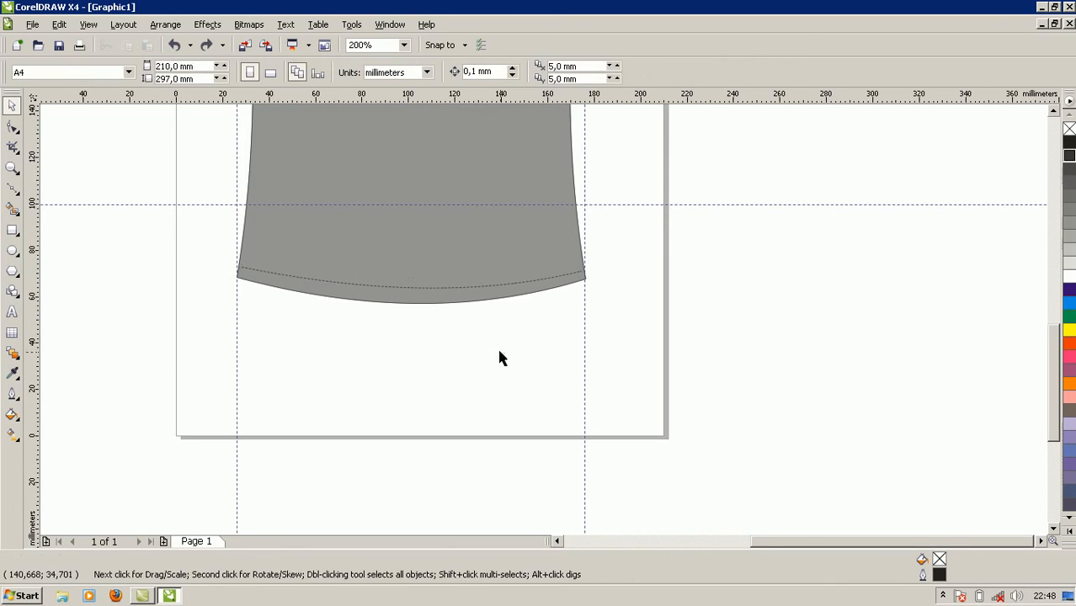
# Raise the dashed hem curve's right end node to about 72.8 mm high so it meets the shirt's right side edge
pyautogui.click(456, 291)
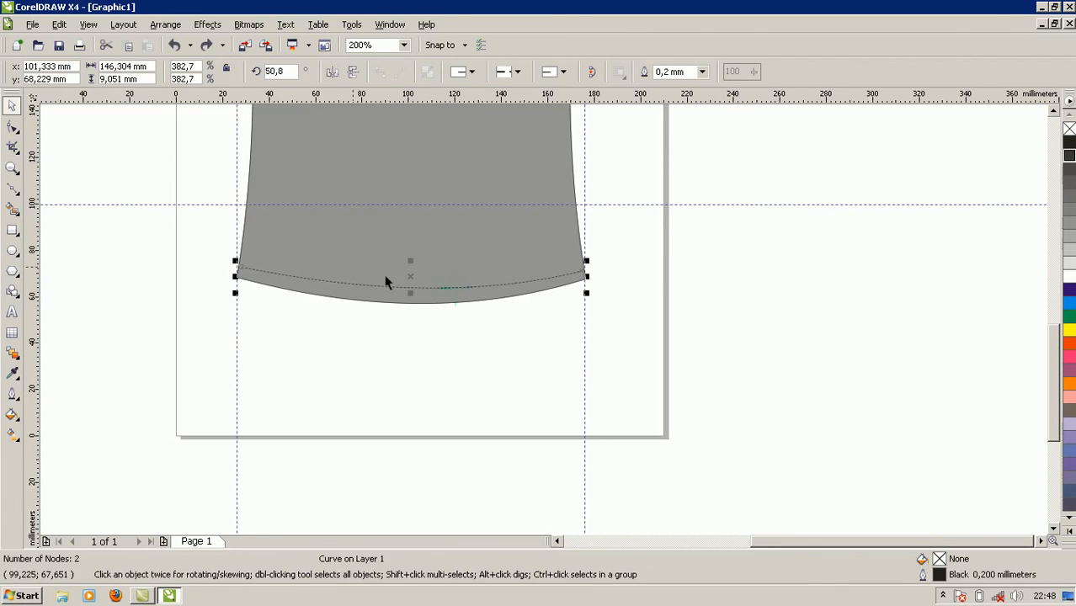
pyautogui.click(13, 129)
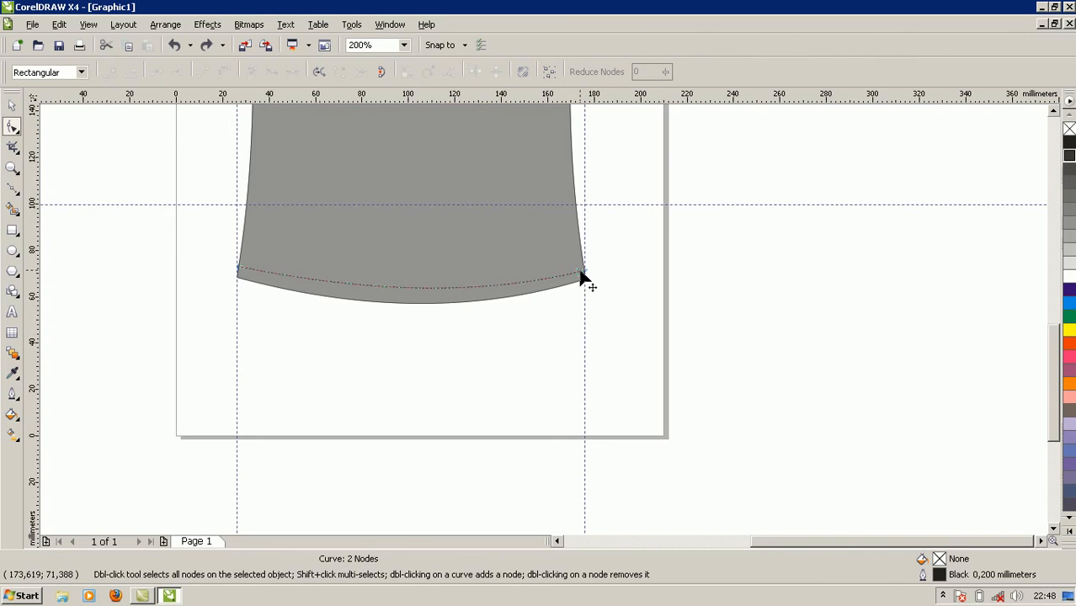
pyautogui.scroll(1, 581, 278)
pyautogui.click(545, 324)
pyautogui.moveTo(546, 323); pyautogui.dragTo(552, 313)
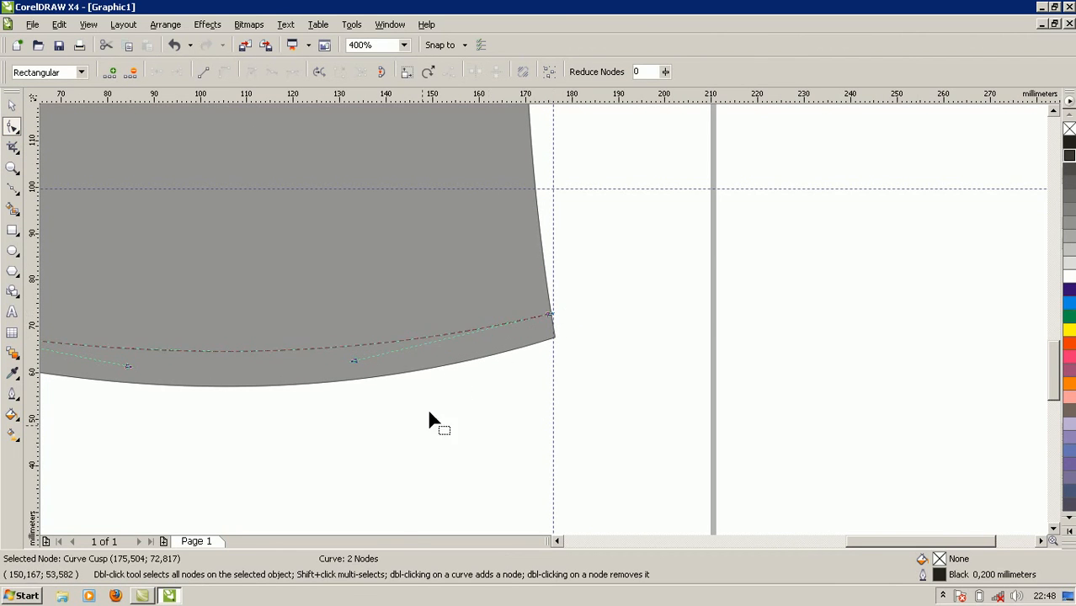
pyautogui.click(415, 435)
pyautogui.scroll(-1, 305, 379)
pyautogui.scroll(-1, 544, 327)
pyautogui.scroll(1, 544, 327)
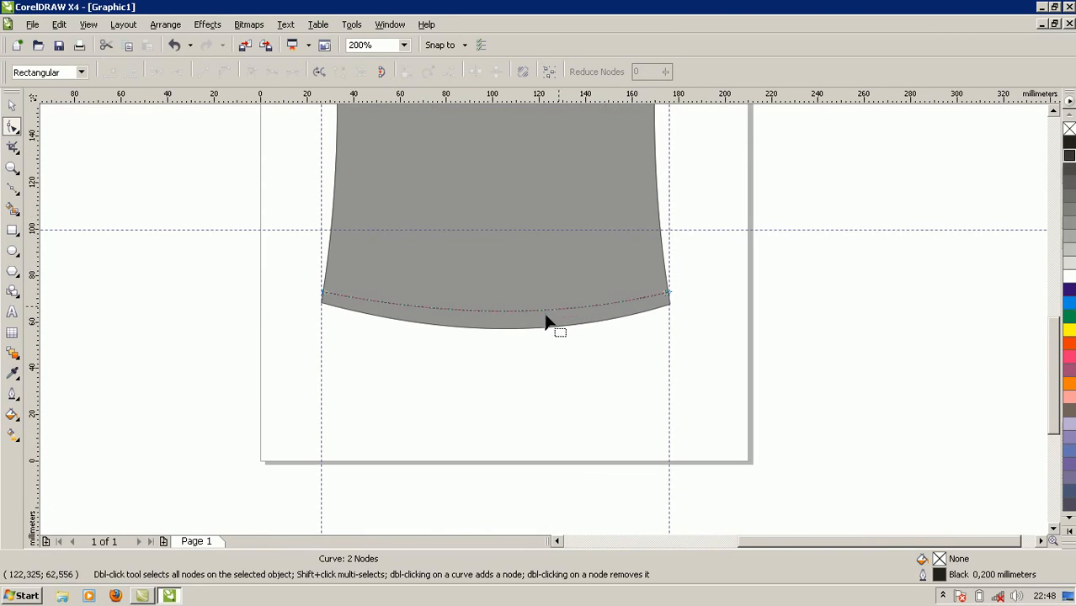
pyautogui.scroll(3, 1061, 397)
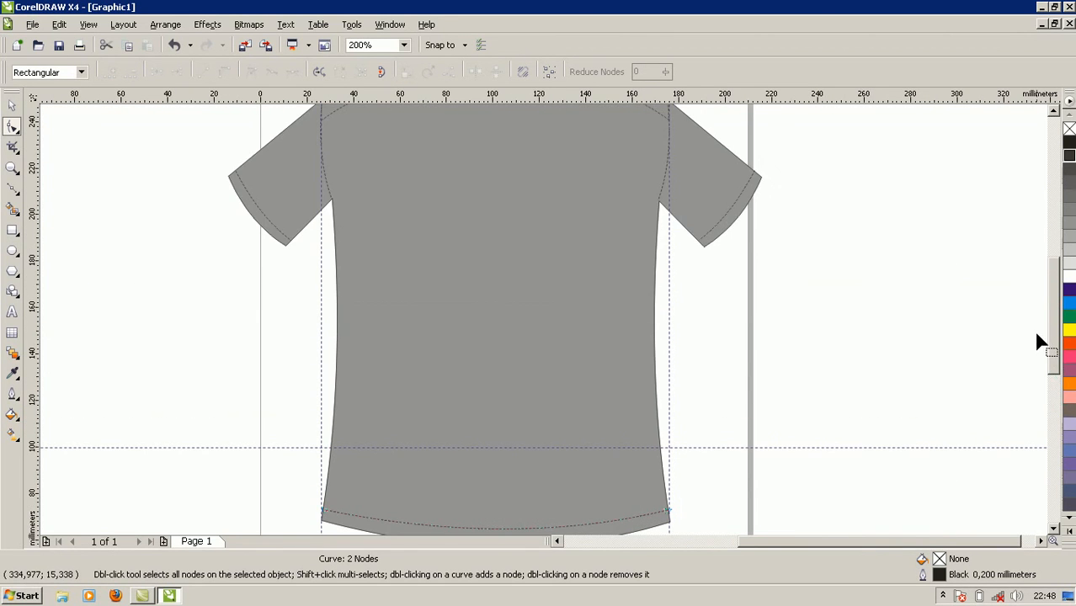
pyautogui.scroll(-1, 543, 323)
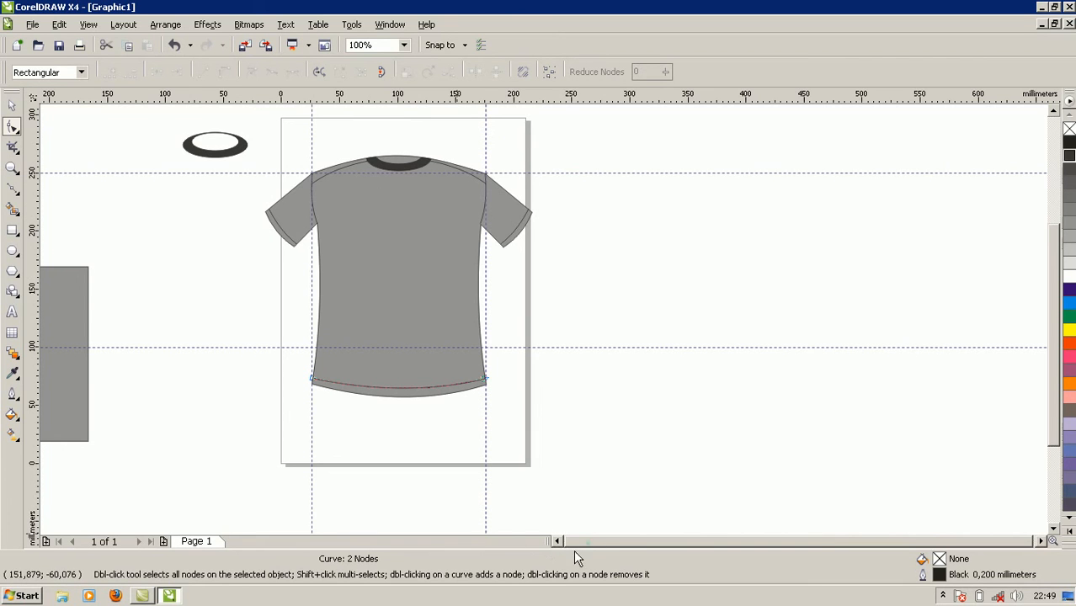
# Delete the leftover grey square and the spare dark collar ring beside the page
pyautogui.click(74, 333)
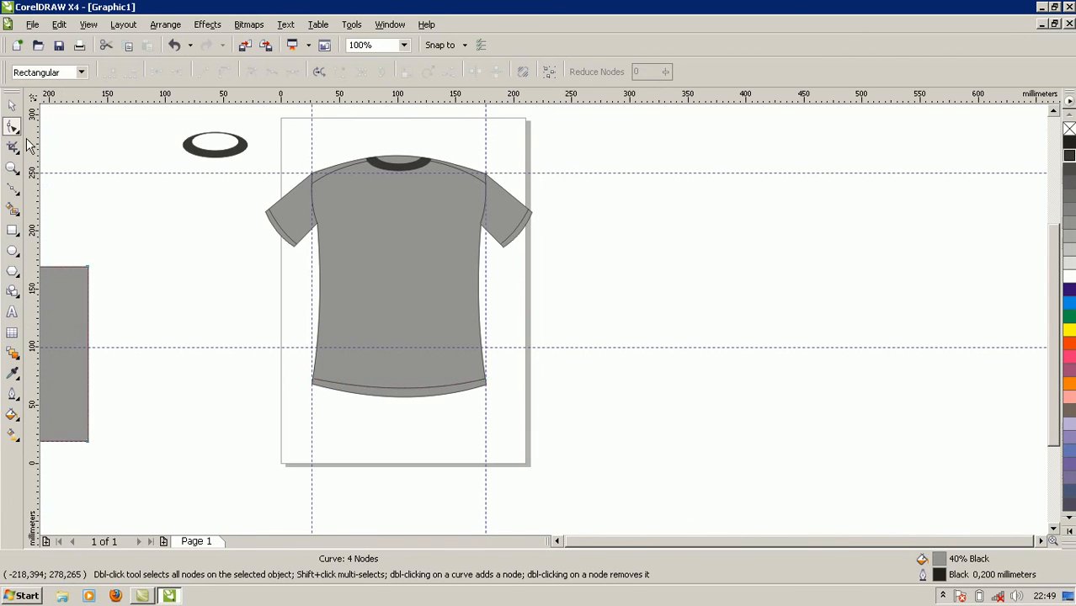
pyautogui.click(12, 104)
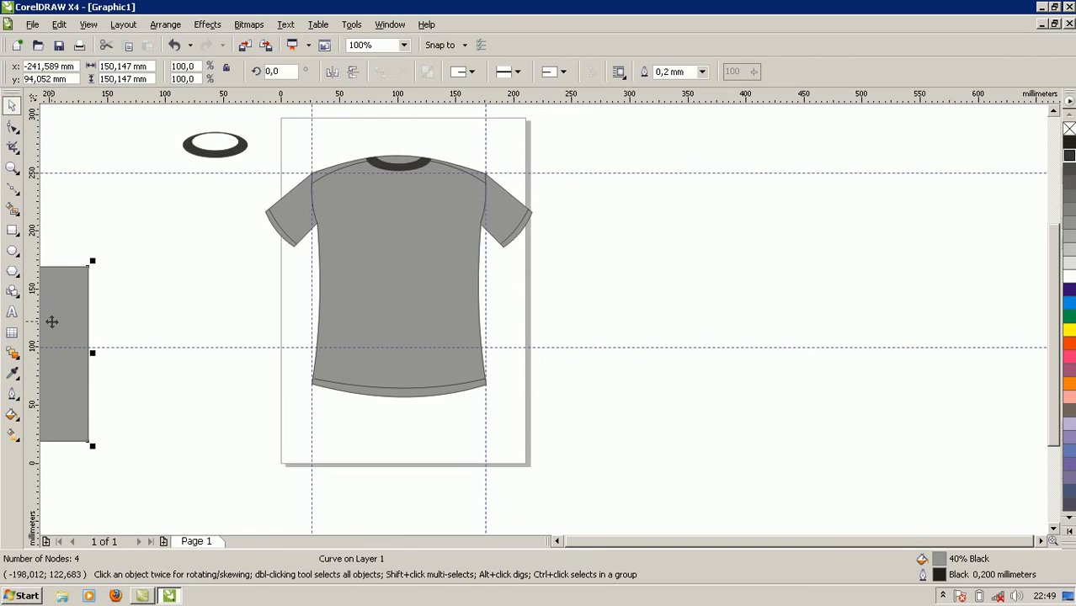
pyautogui.press('Delete')
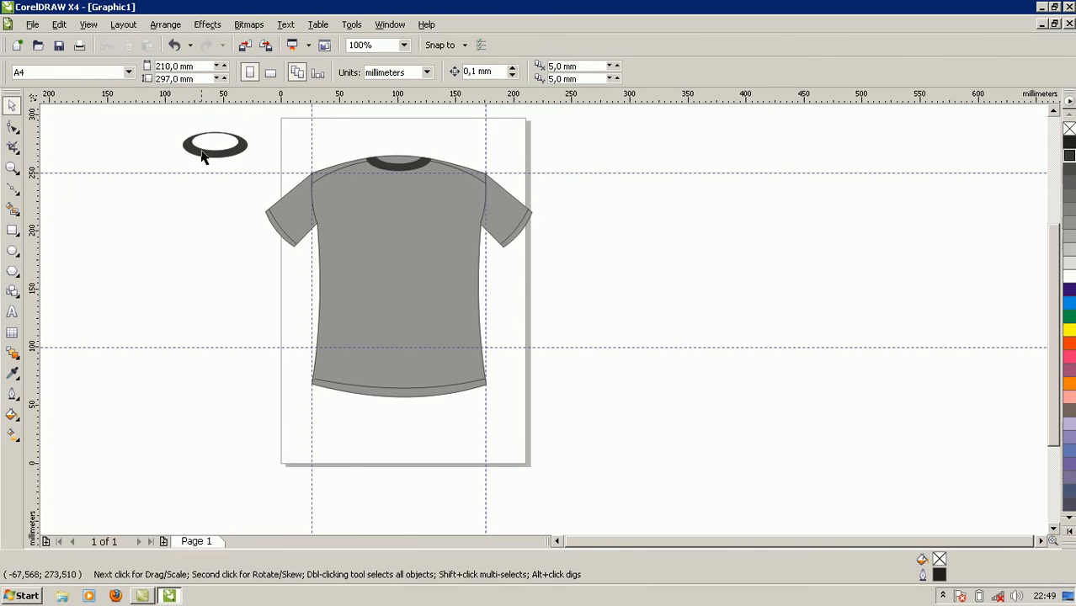
pyautogui.click(212, 145)
pyautogui.press('Delete')
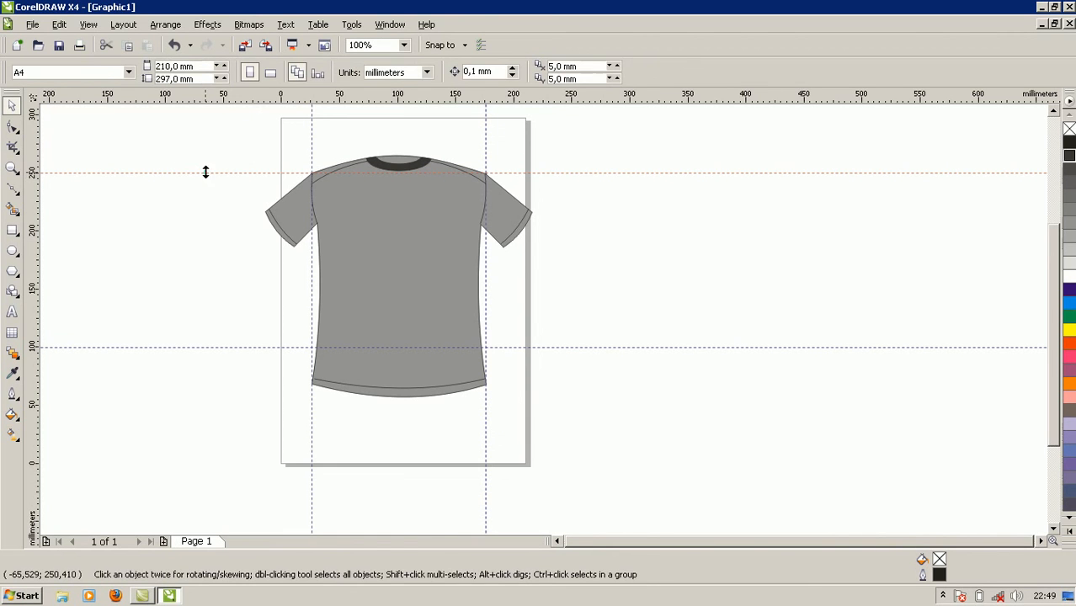
# Delete all four guidelines, the two horizontal and the two vertical ones, leaving only the T-shirt drawing
pyautogui.click(205, 173)
pyautogui.press('Delete')
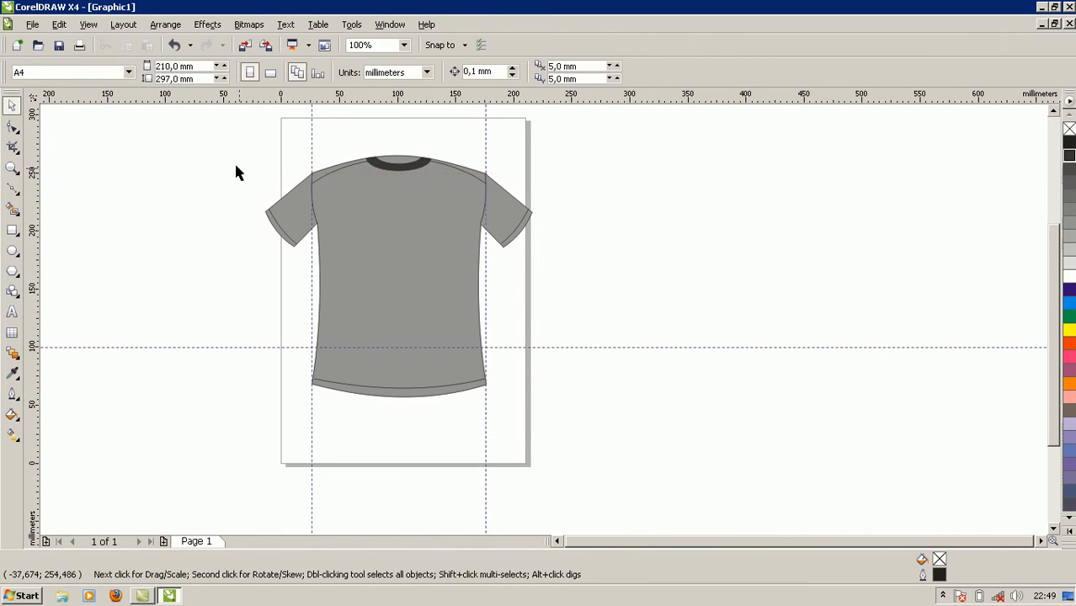
pyautogui.click(311, 138)
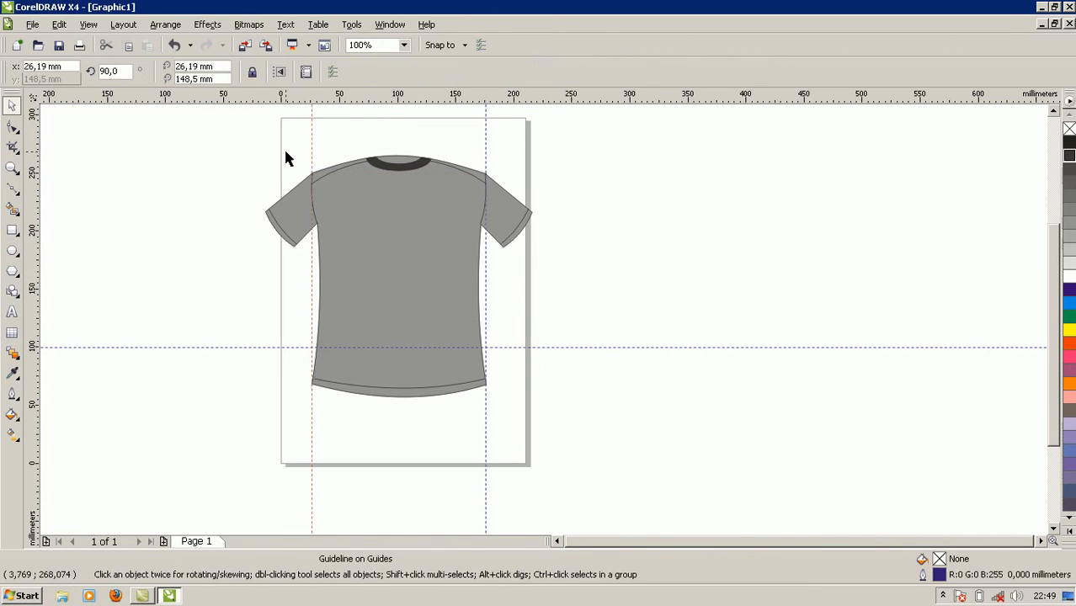
pyautogui.press('Delete')
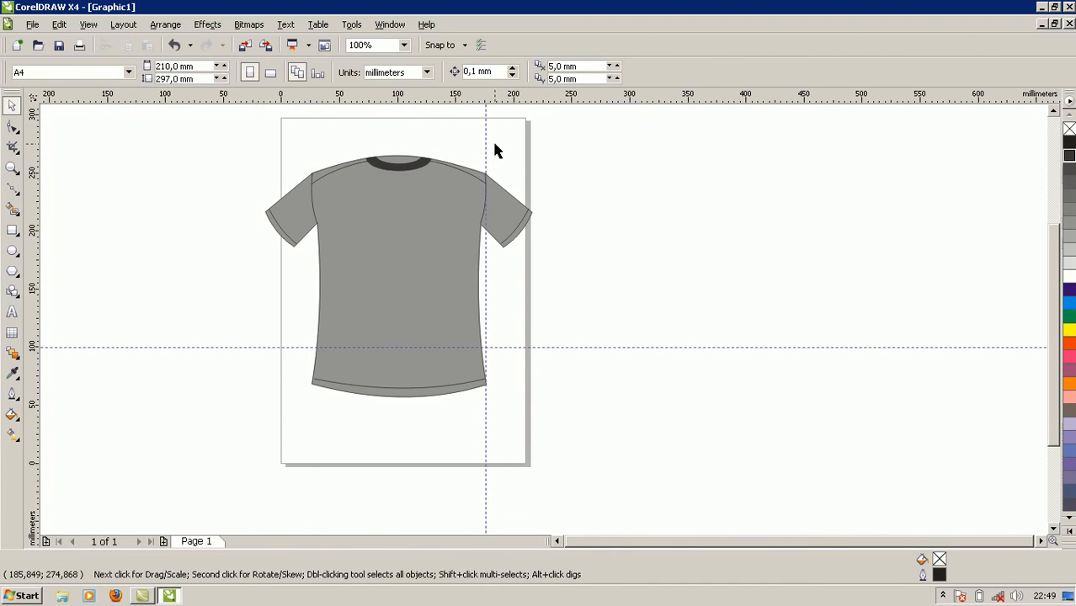
pyautogui.click(485, 149)
pyautogui.press('Delete')
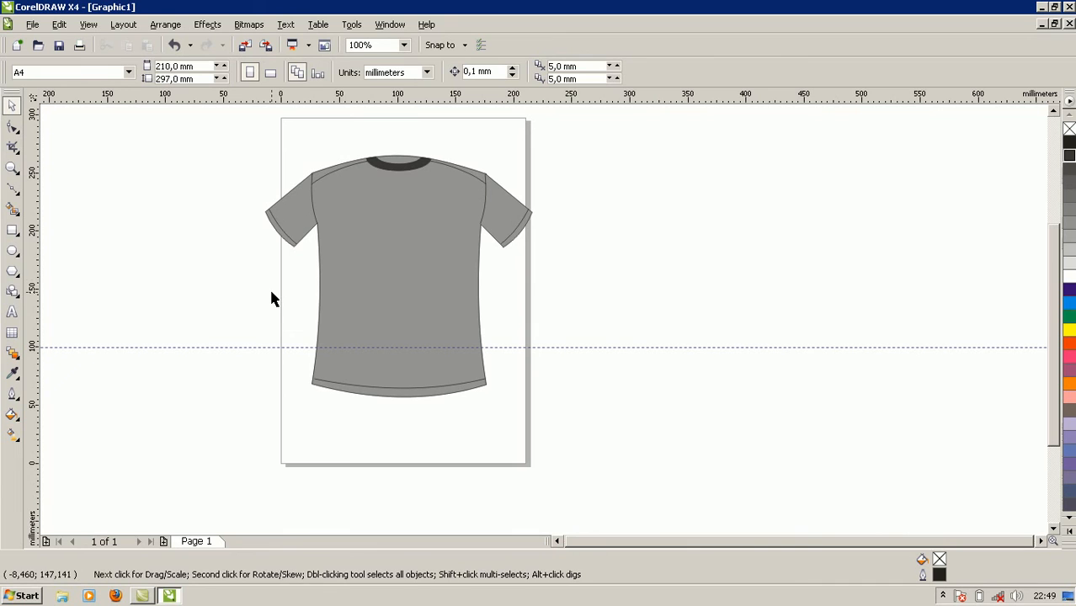
pyautogui.click(158, 347)
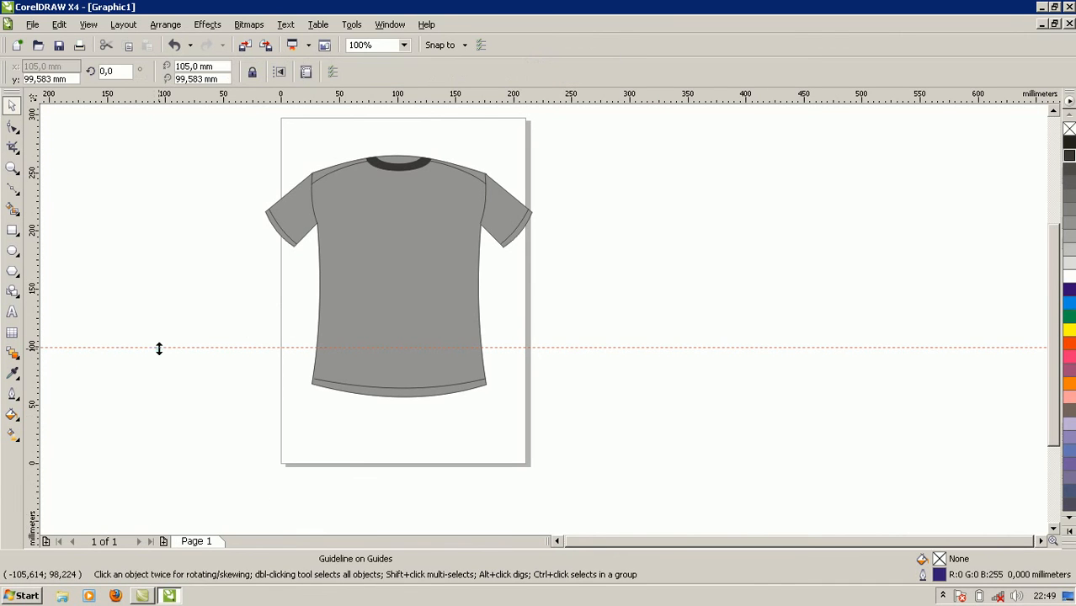
pyautogui.press('Delete')
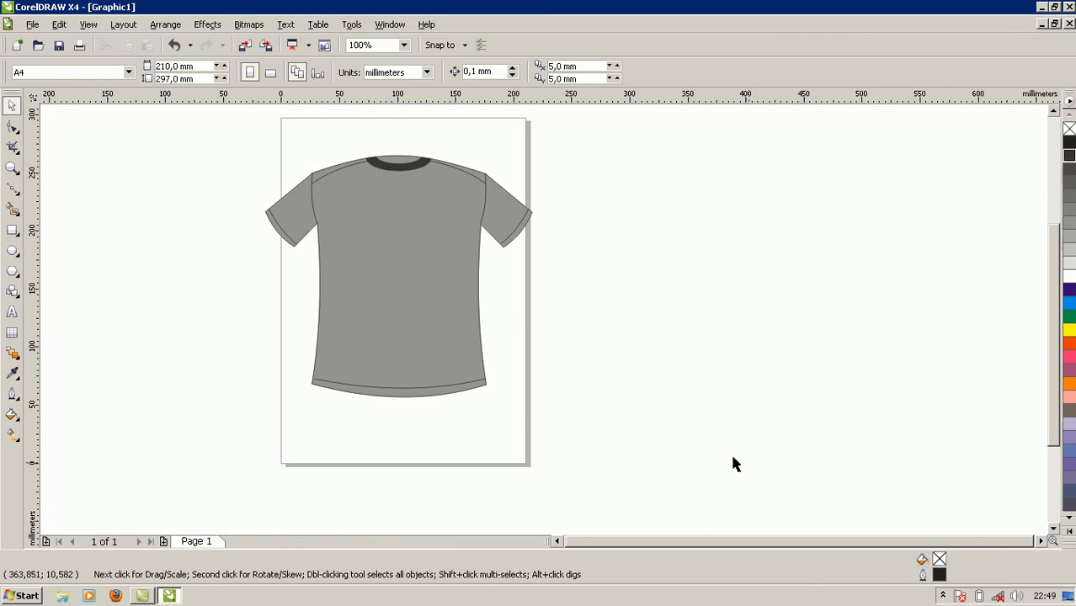
pyautogui.click(942, 596)
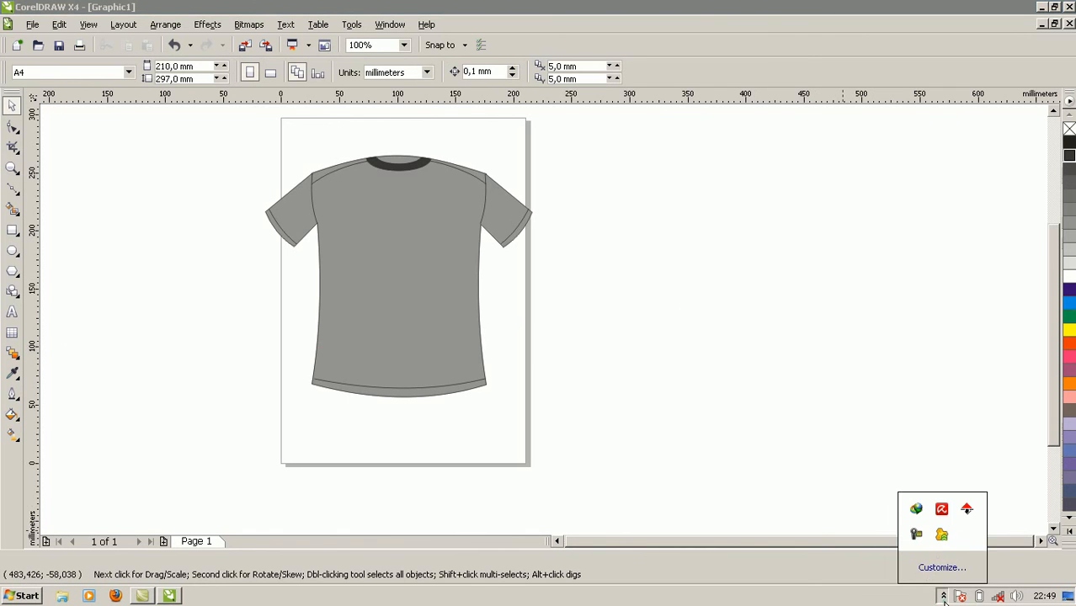
pyautogui.click(915, 537)
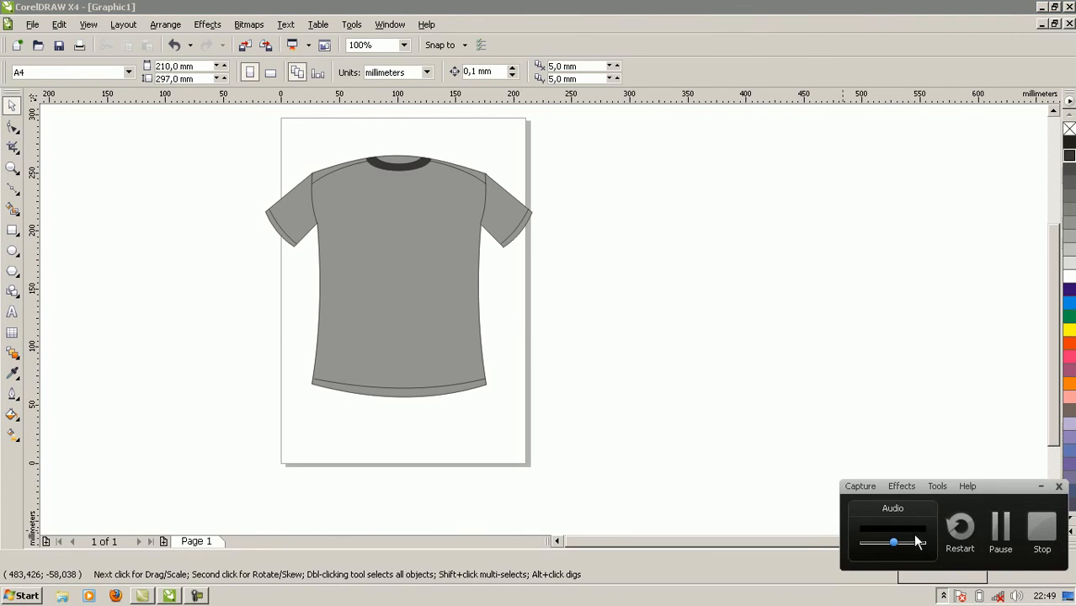